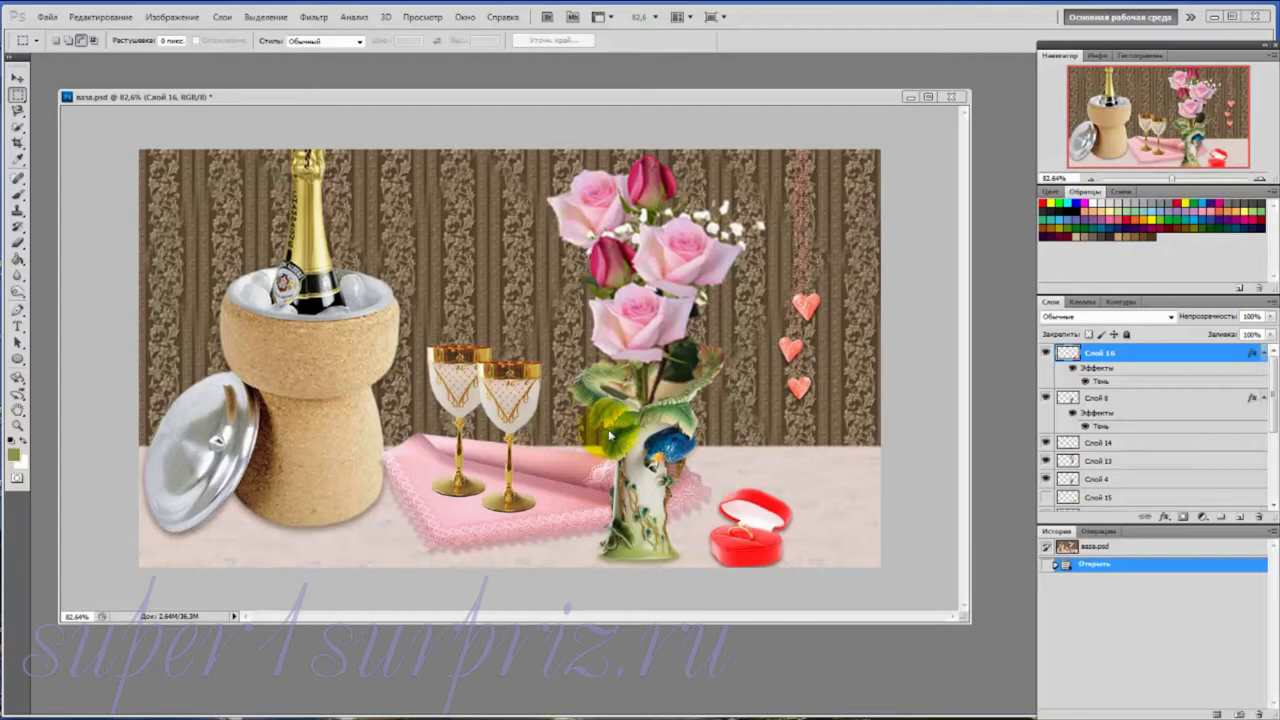
Minimize the finished vase.psd collage to set it aside
mouse_move(613, 440)
left_mouse_down()
mouse_move(652, 275)
mouse_move(605, 380)
mouse_move(690, 360)
mouse_move(650, 340)
mouse_move(643, 425)
left_mouse_up()
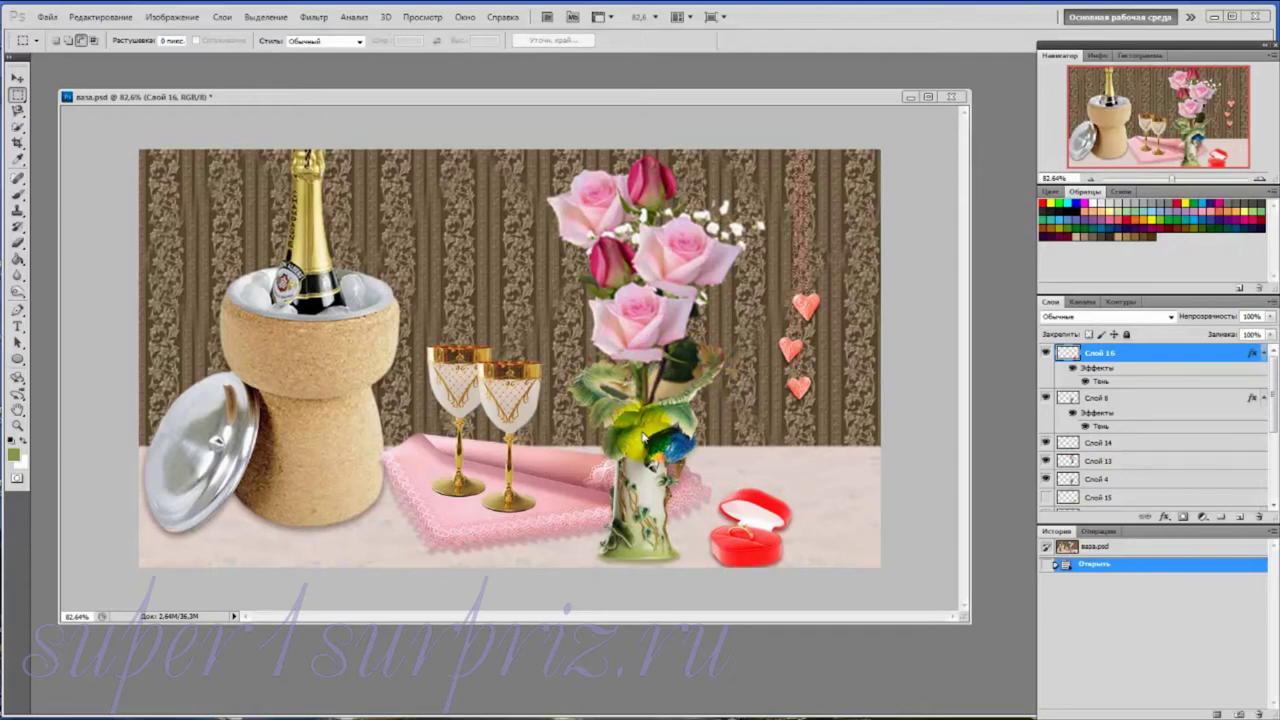
left_click_drag(650, 440, 905, 258)
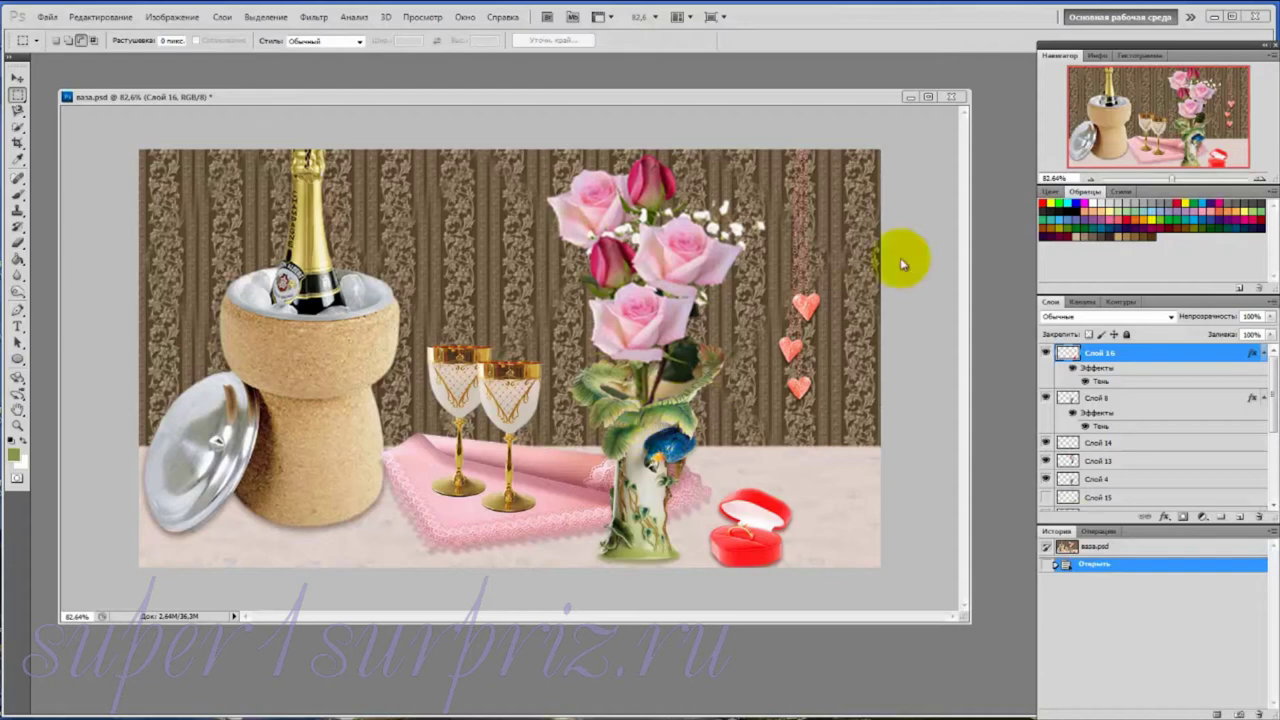
left_click(912, 101)
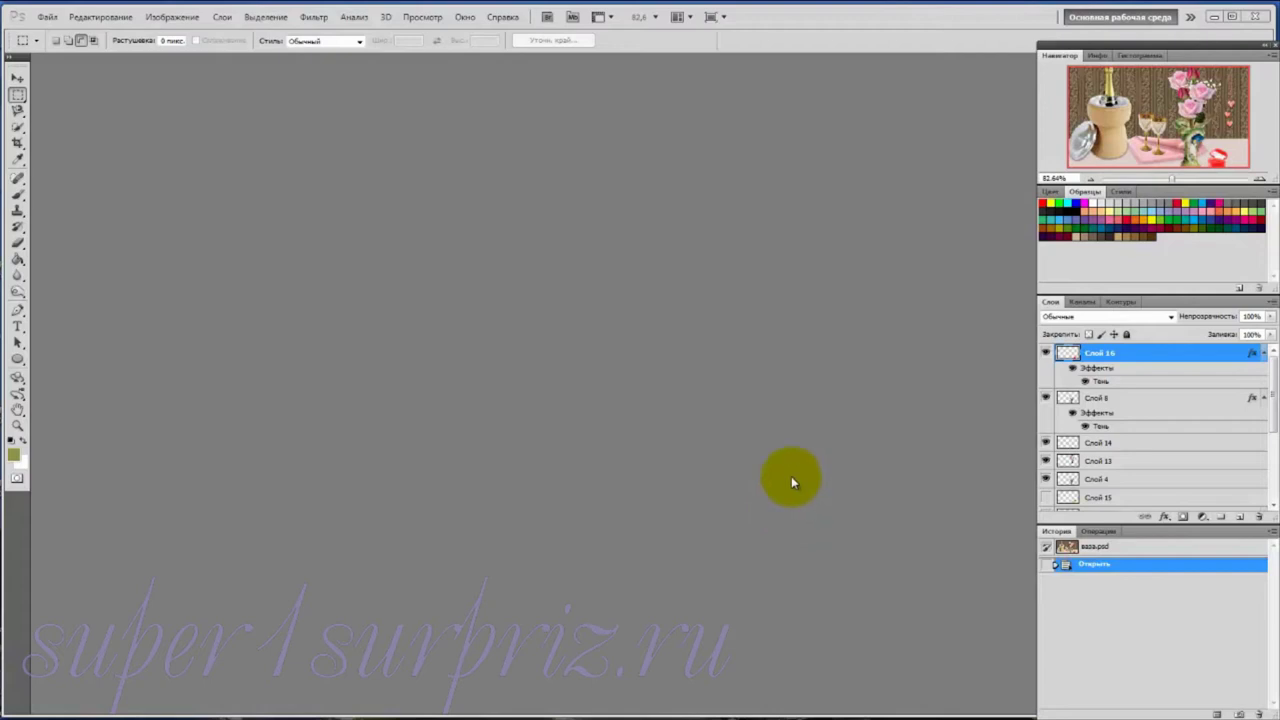
Open the background image ваза.jpg from the фарфор folder
left_click(47, 18)
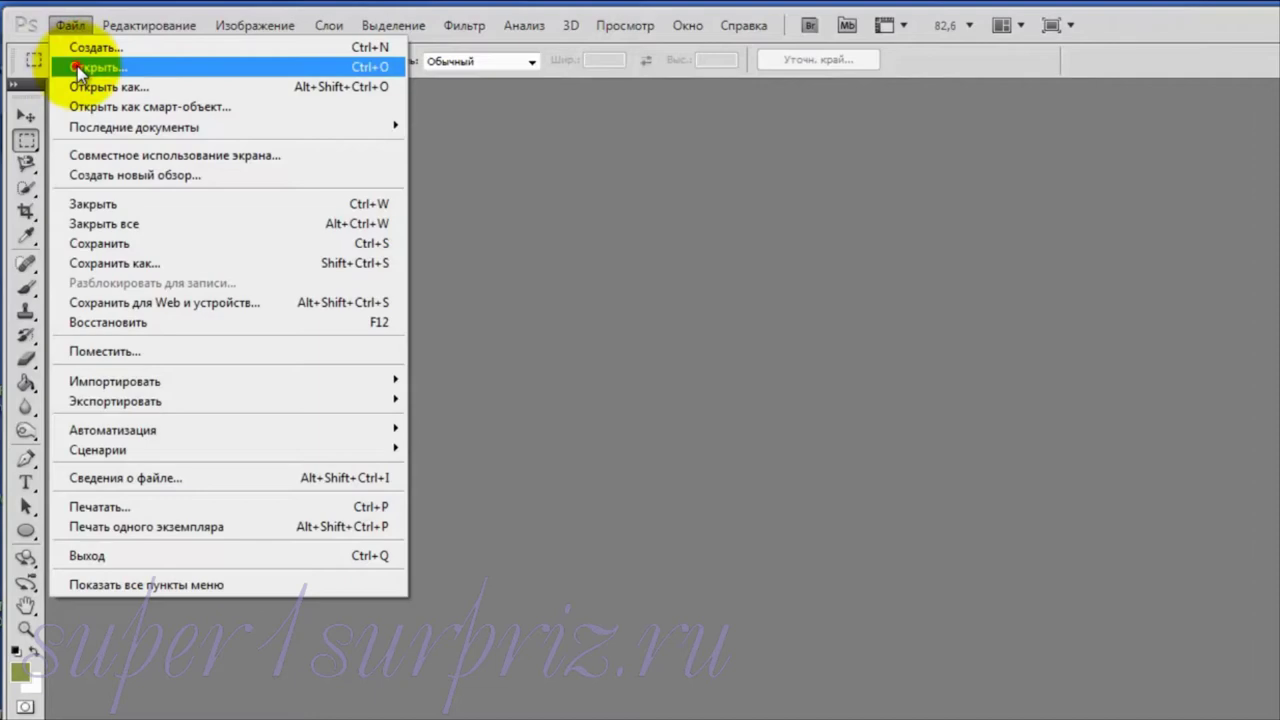
left_click(77, 66)
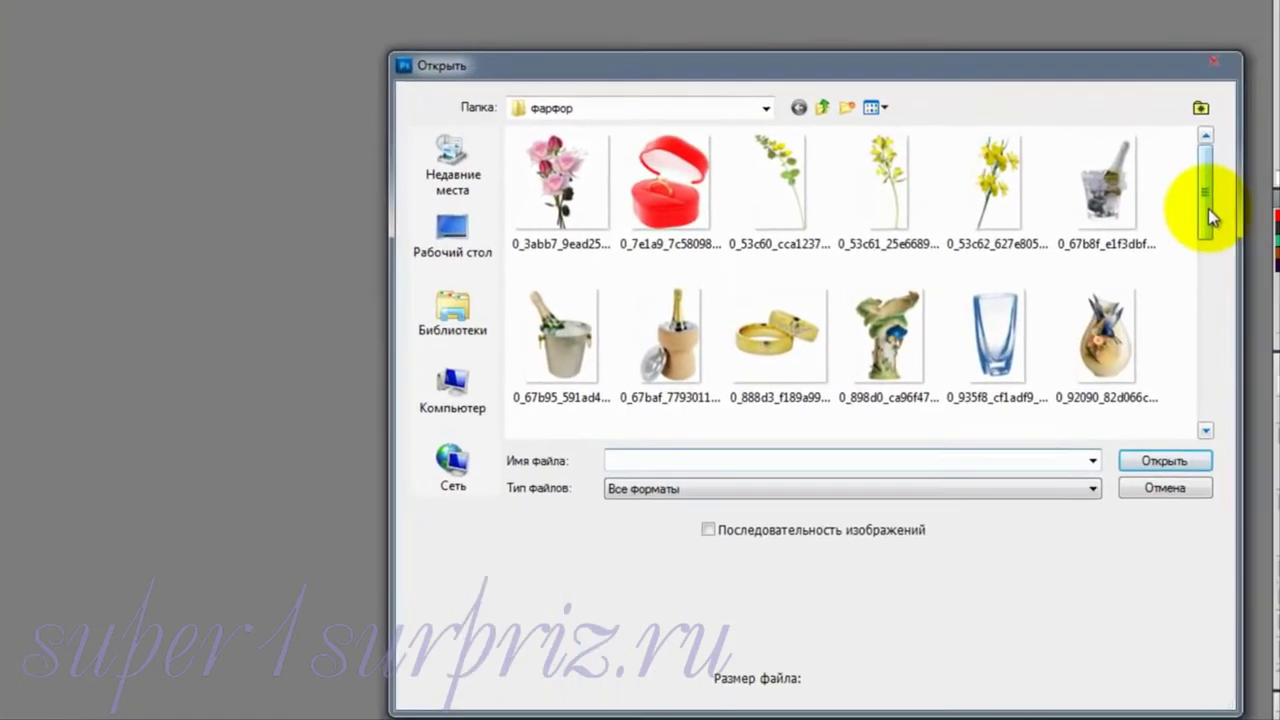
left_click_drag(1160, 205, 1165, 410)
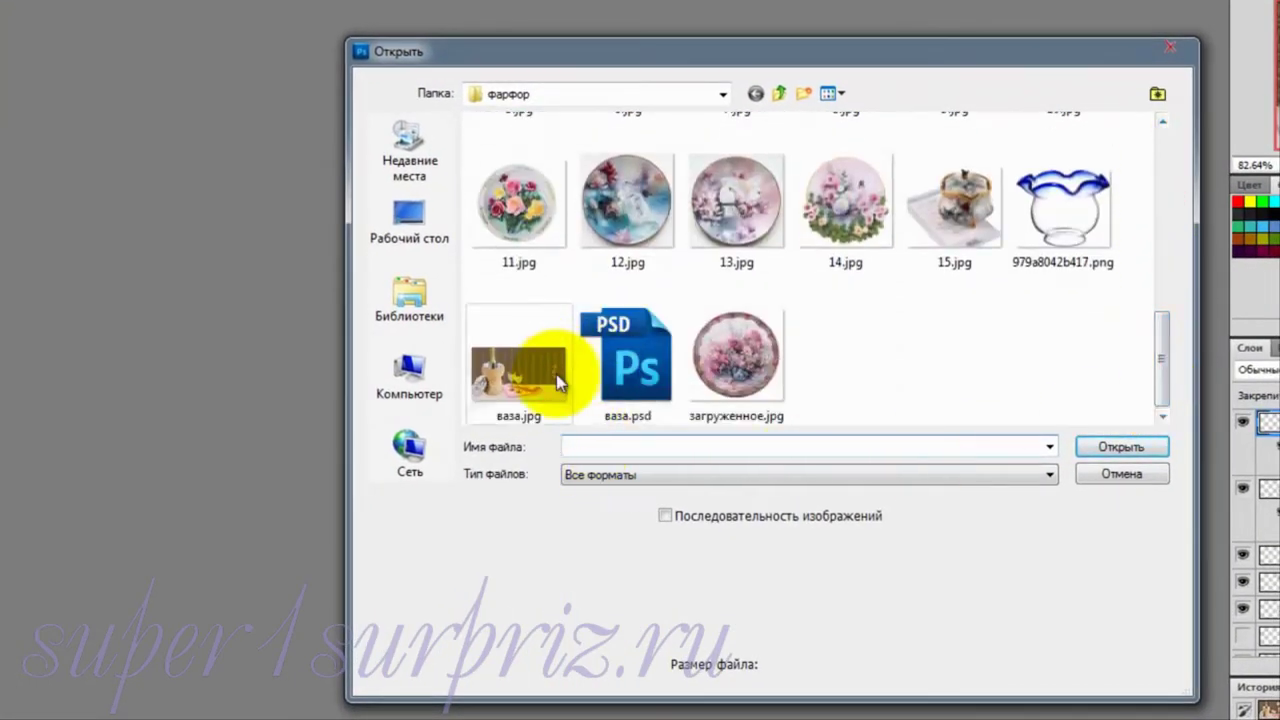
left_click(530, 382)
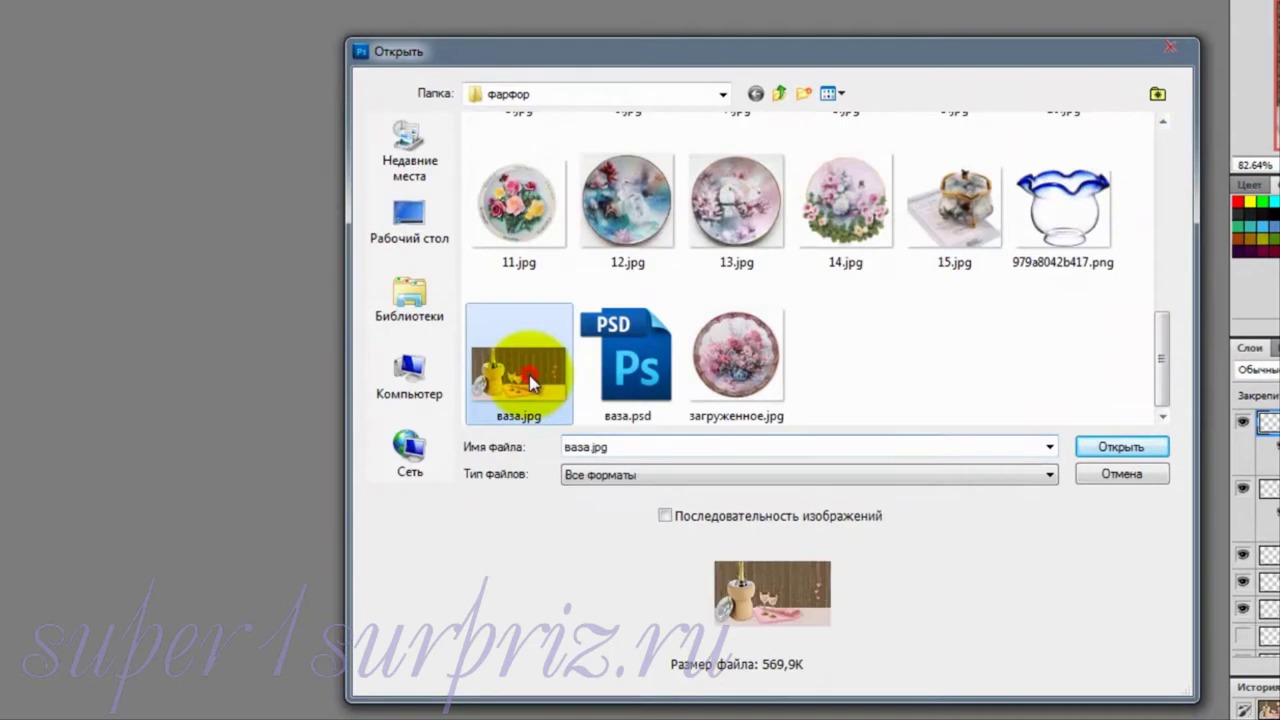
left_click(1113, 450)
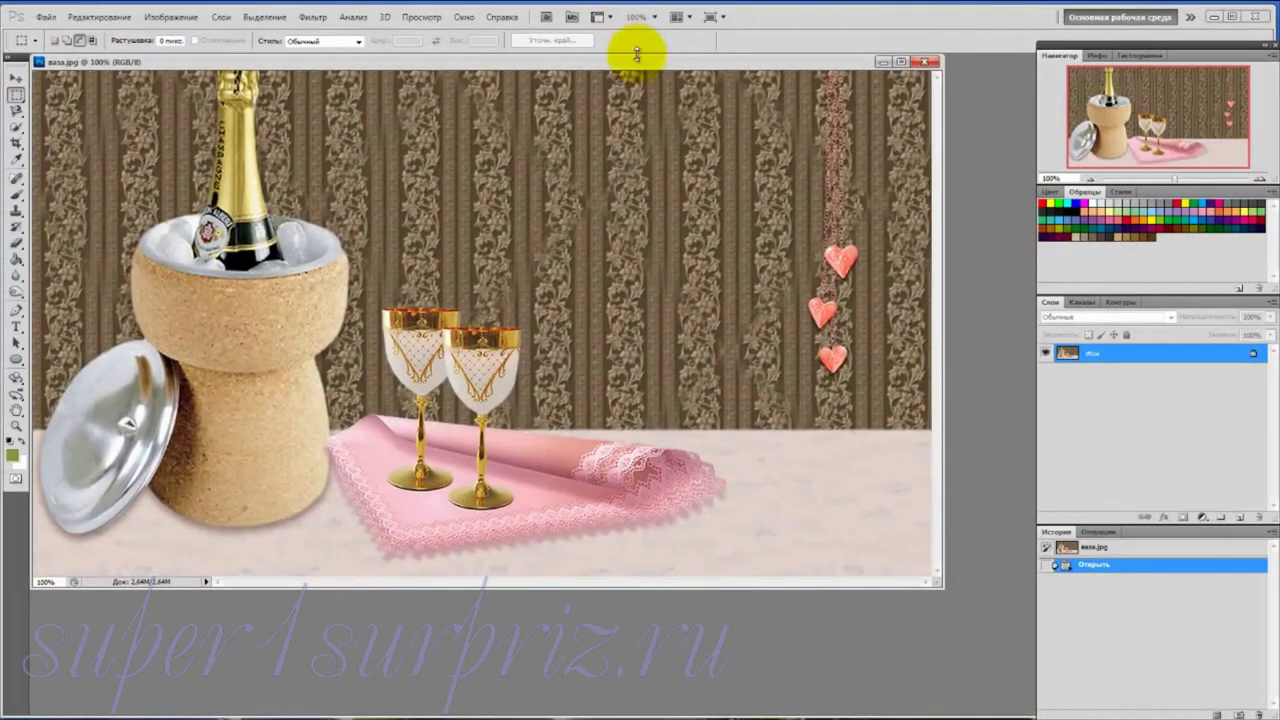
Open the parrot vase image 0_898d0_ca96f472_orig.png from the фарфор folder
left_click_drag(641, 64, 677, 79)
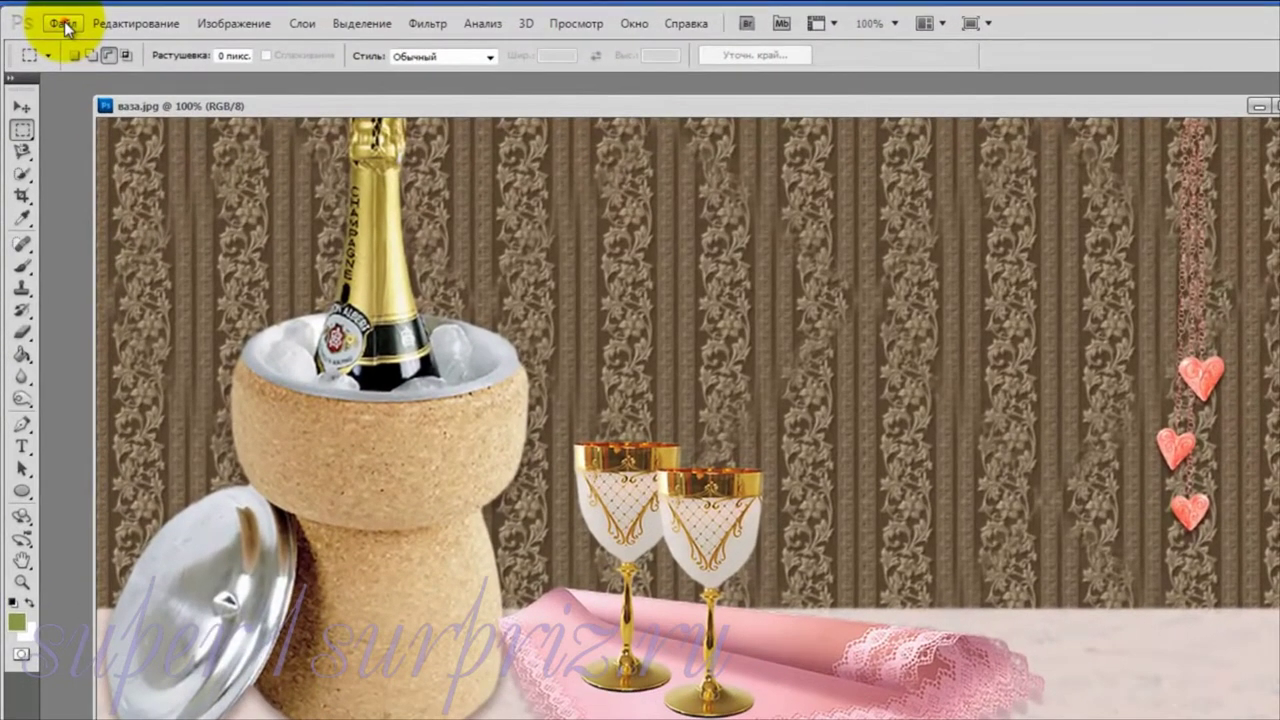
left_click(64, 24)
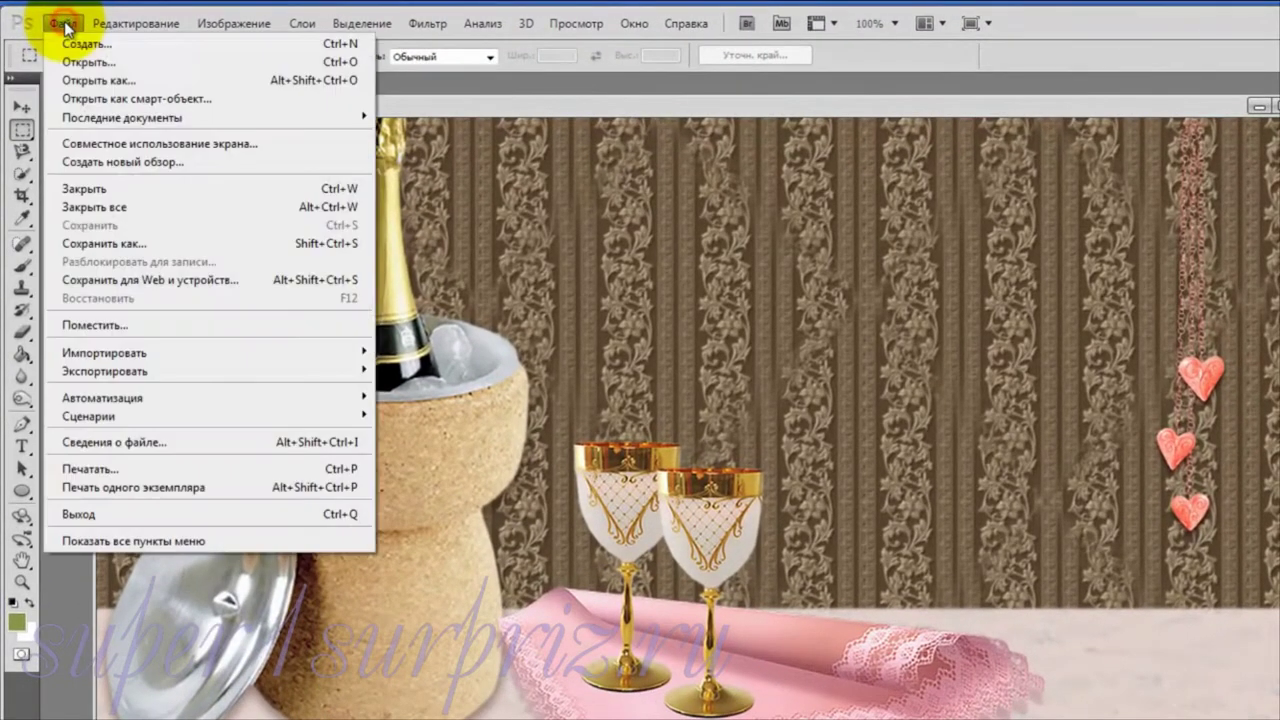
left_click(75, 63)
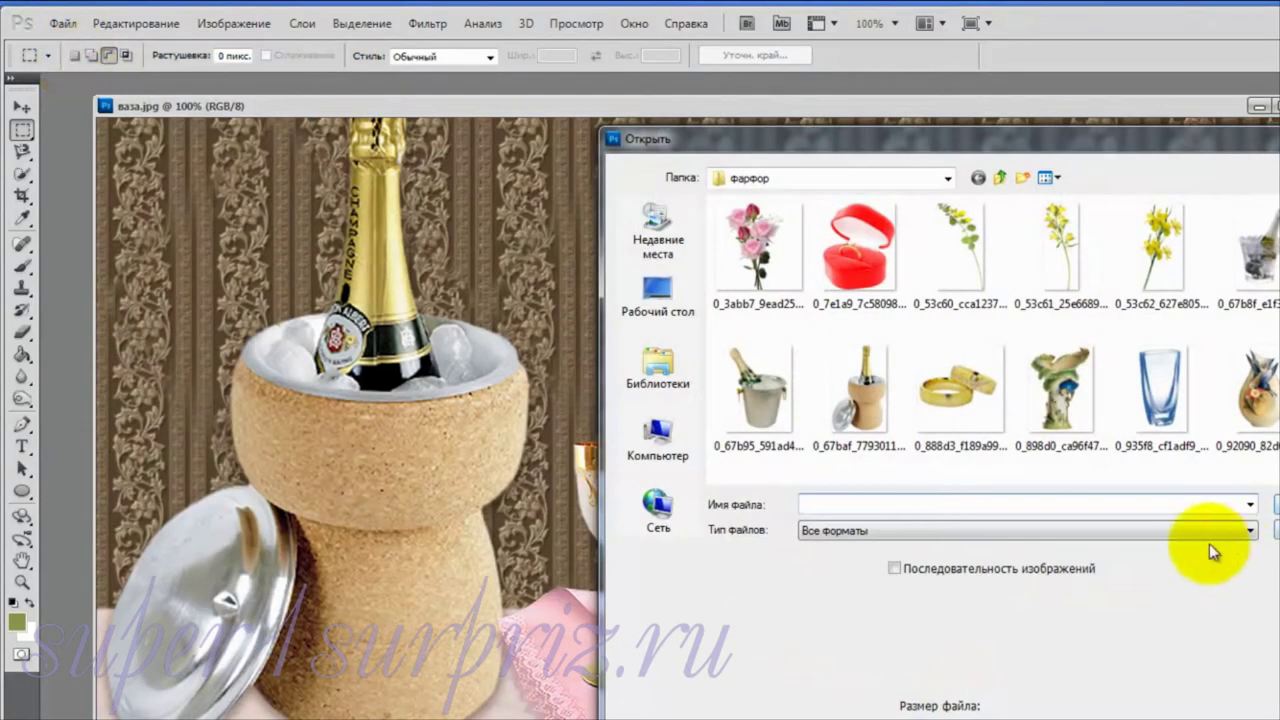
left_click(1055, 400)
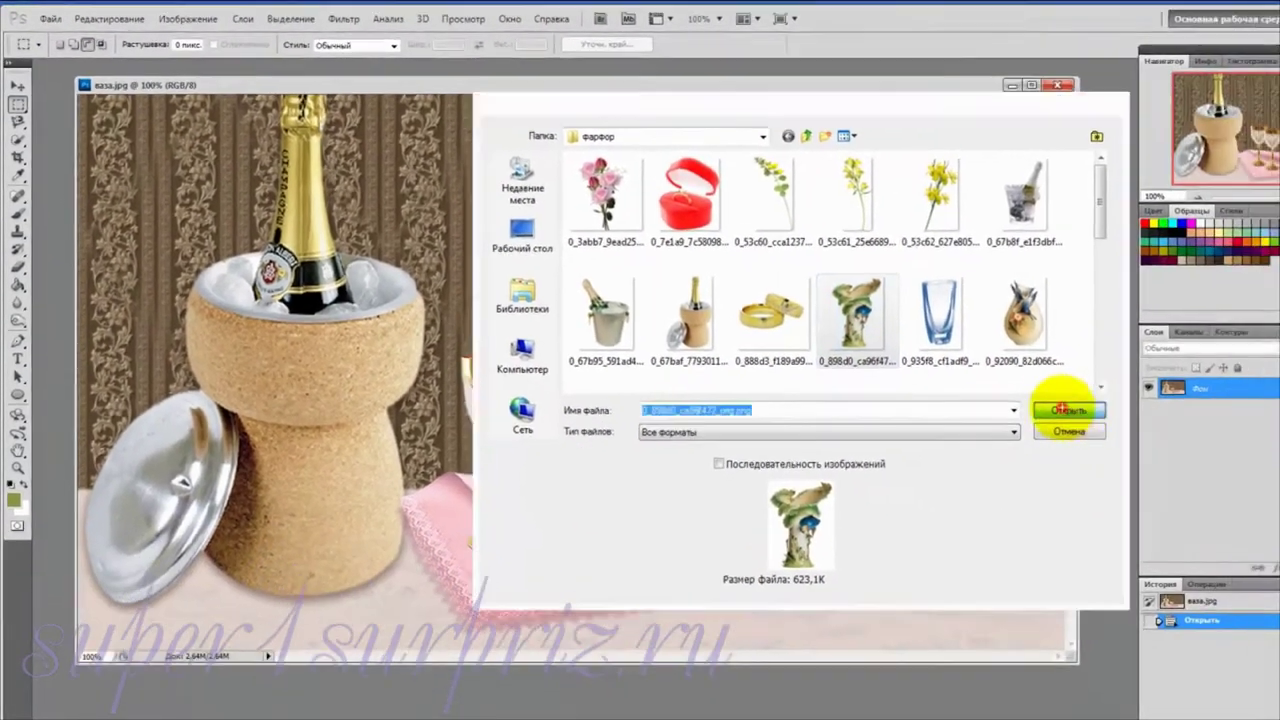
left_click(1063, 408)
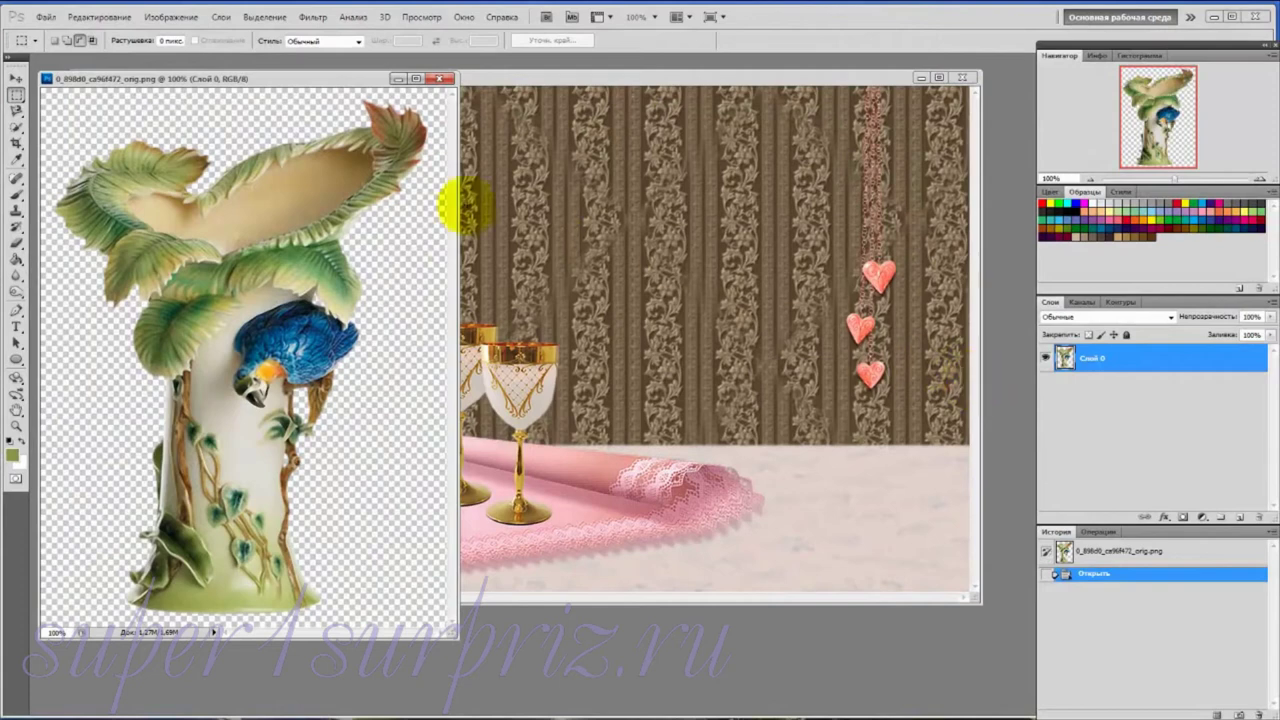
Move the parrot vase into ваза.jpg as Слой 1 and close the vase PNG
left_click(16, 78)
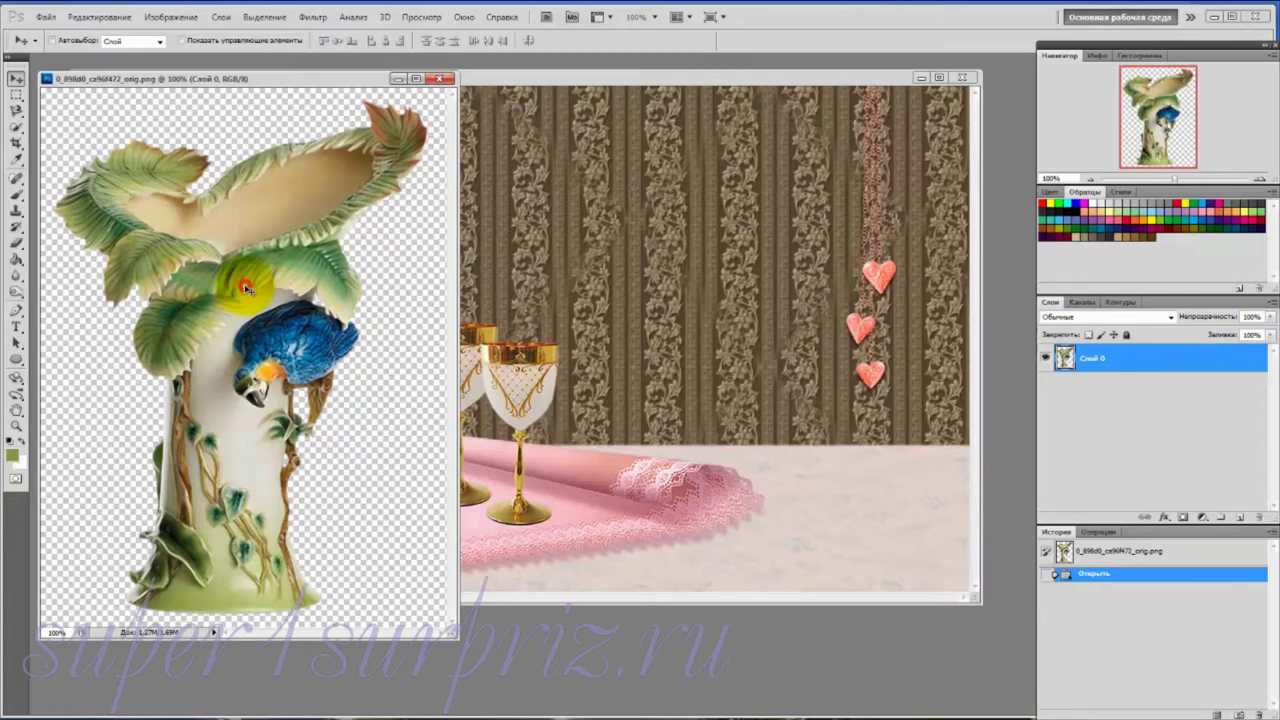
mouse_move(245, 288)
left_mouse_down()
mouse_move(672, 370)
mouse_move(678, 346)
left_mouse_up()
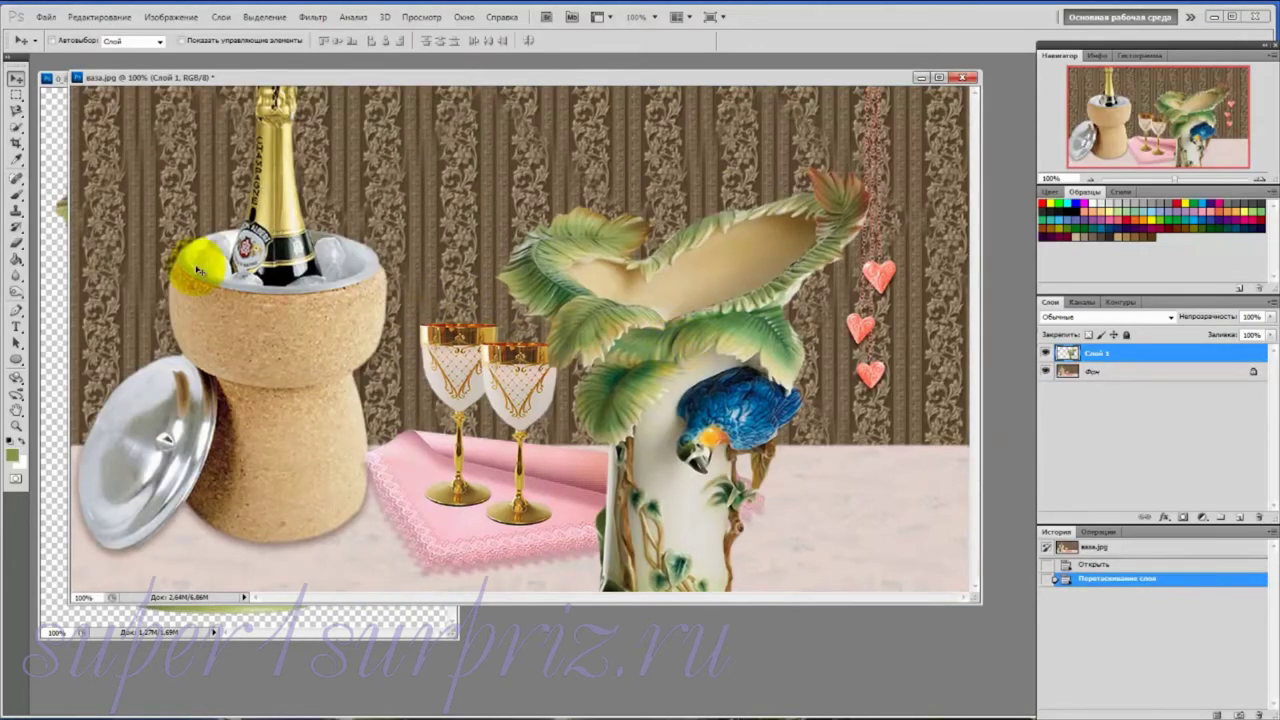
left_click(50, 150)
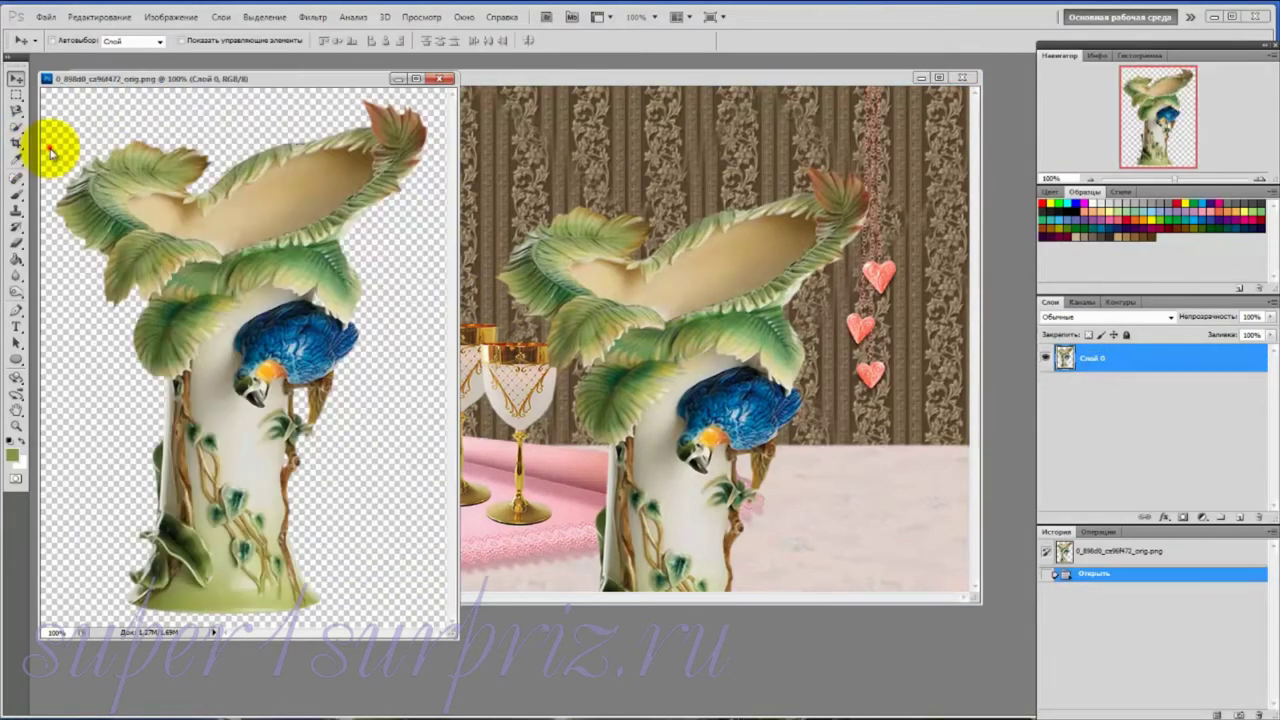
left_click(439, 78)
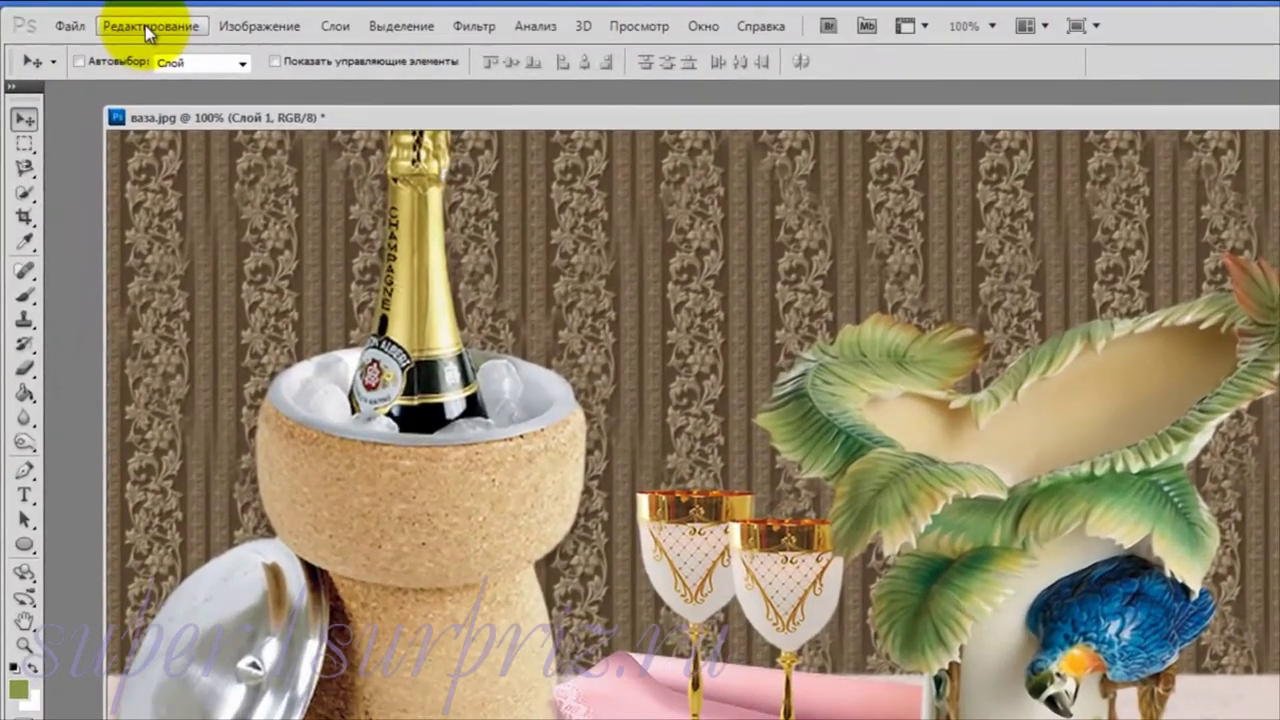
Scale the parrot vase to about 62% and stand it beside the pink napkin
left_click(148, 28)
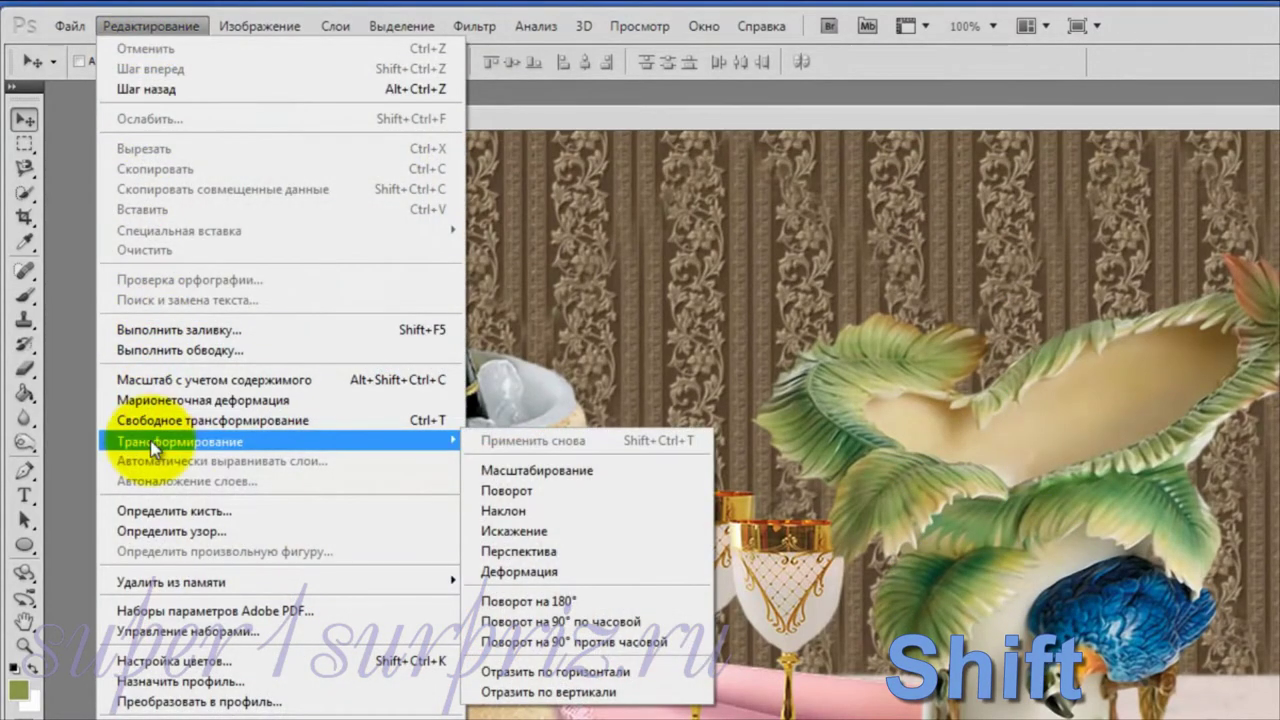
left_click(528, 471)
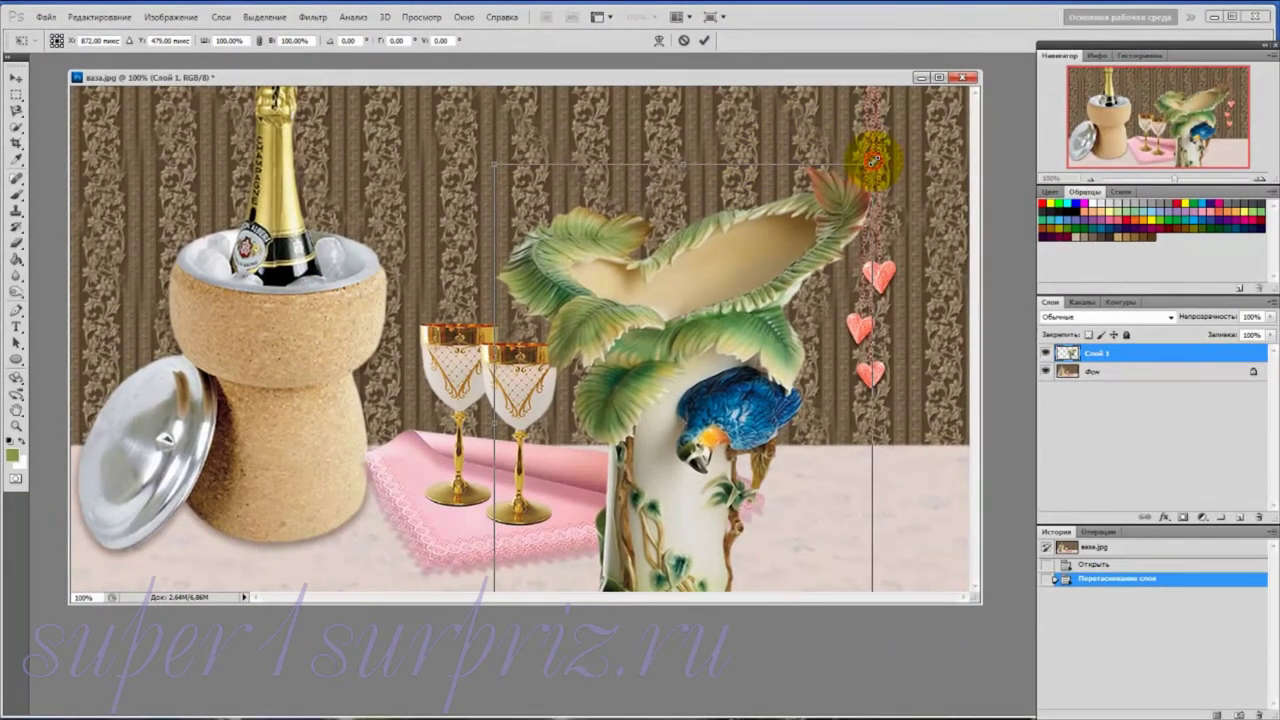
left_click_drag(873, 160, 686, 328)
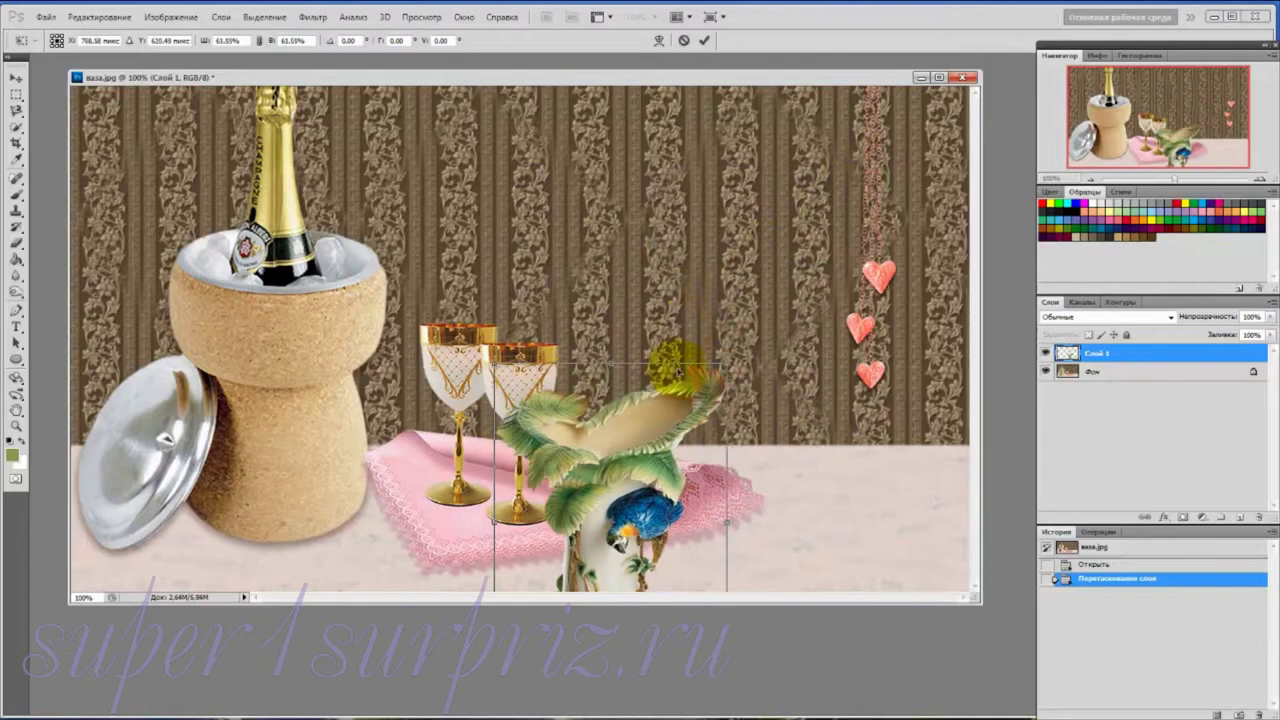
mouse_move(655, 440)
left_mouse_down()
mouse_move(740, 313)
mouse_move(731, 356)
left_mouse_up()
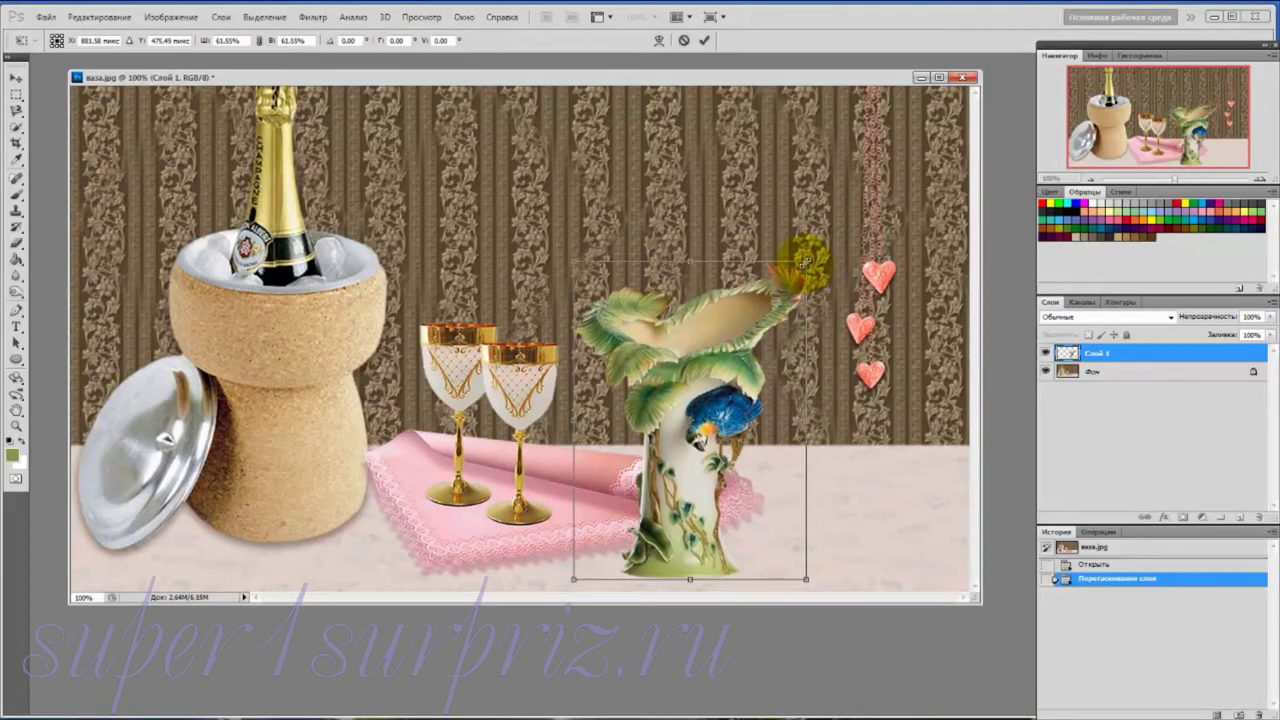
key("Return")
key("Return")
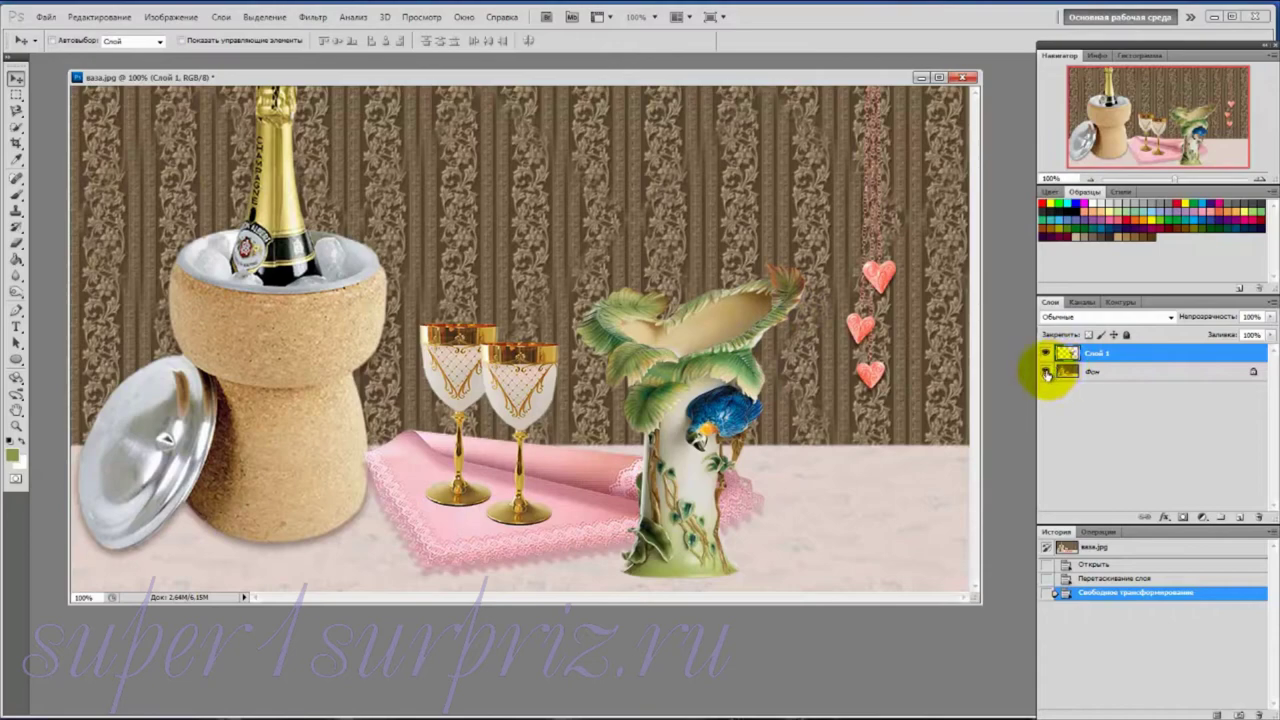
Hide the background and trace a pen path along the vase's rim to the leaf tip
left_click(1046, 373)
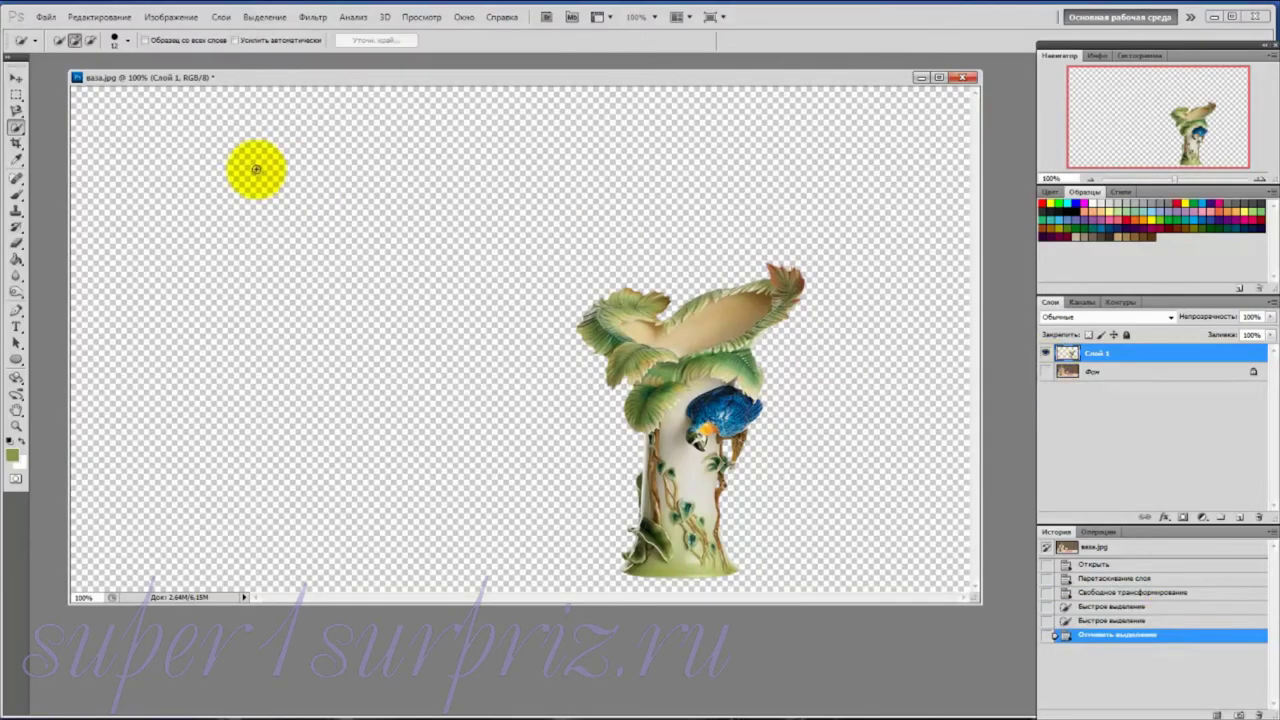
left_click(15, 112)
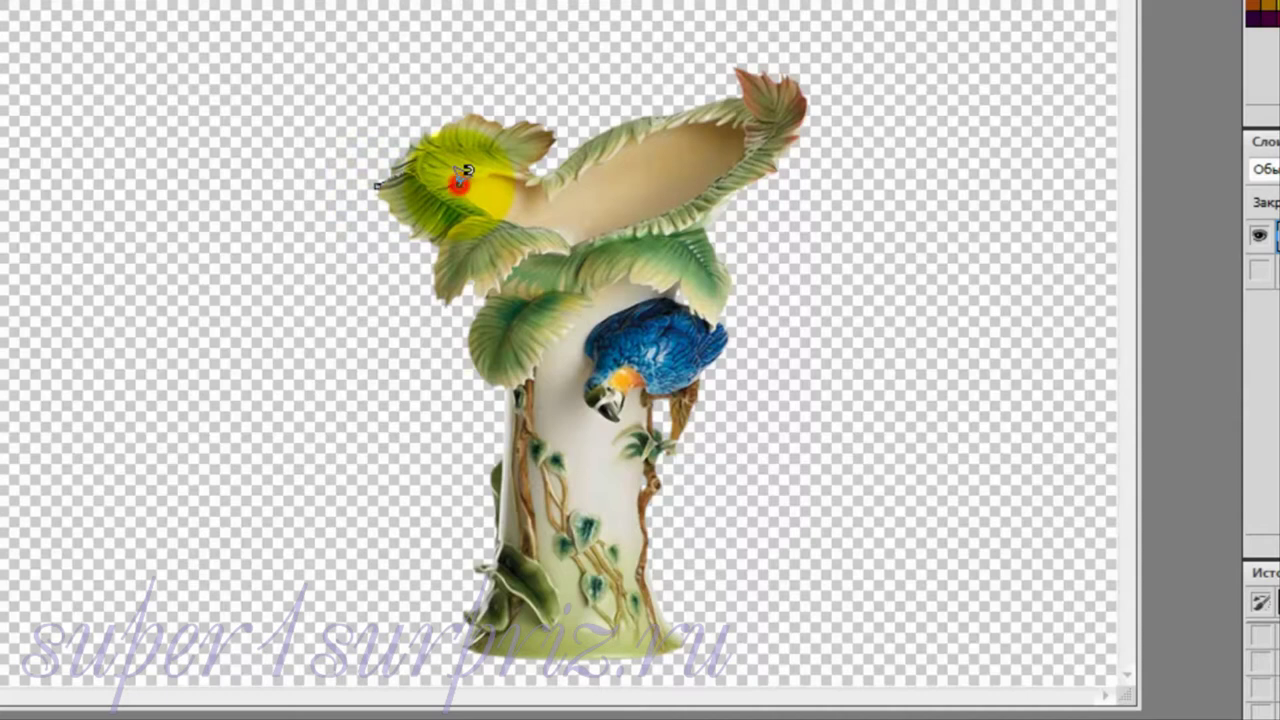
mouse_move(459, 183)
left_mouse_down()
mouse_move(479, 206)
mouse_move(598, 238)
left_mouse_up()
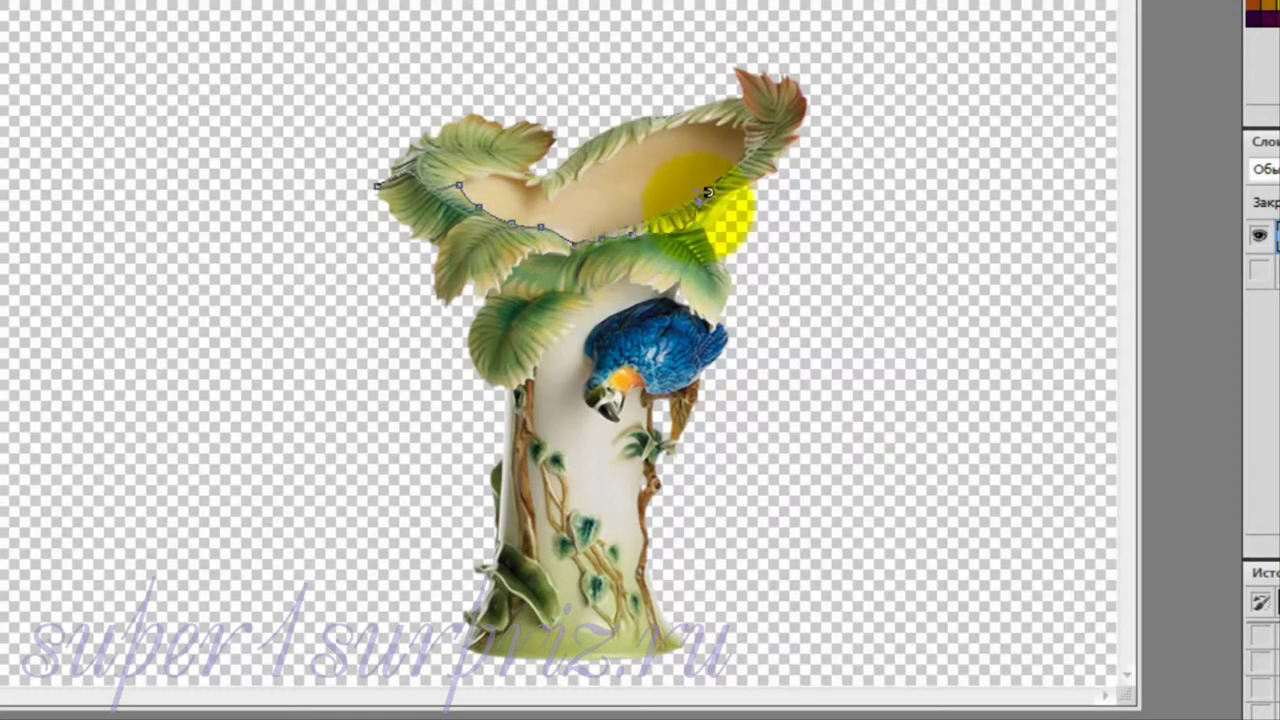
mouse_move(716, 204)
left_mouse_down()
mouse_move(764, 125)
mouse_move(858, 137)
left_mouse_up()
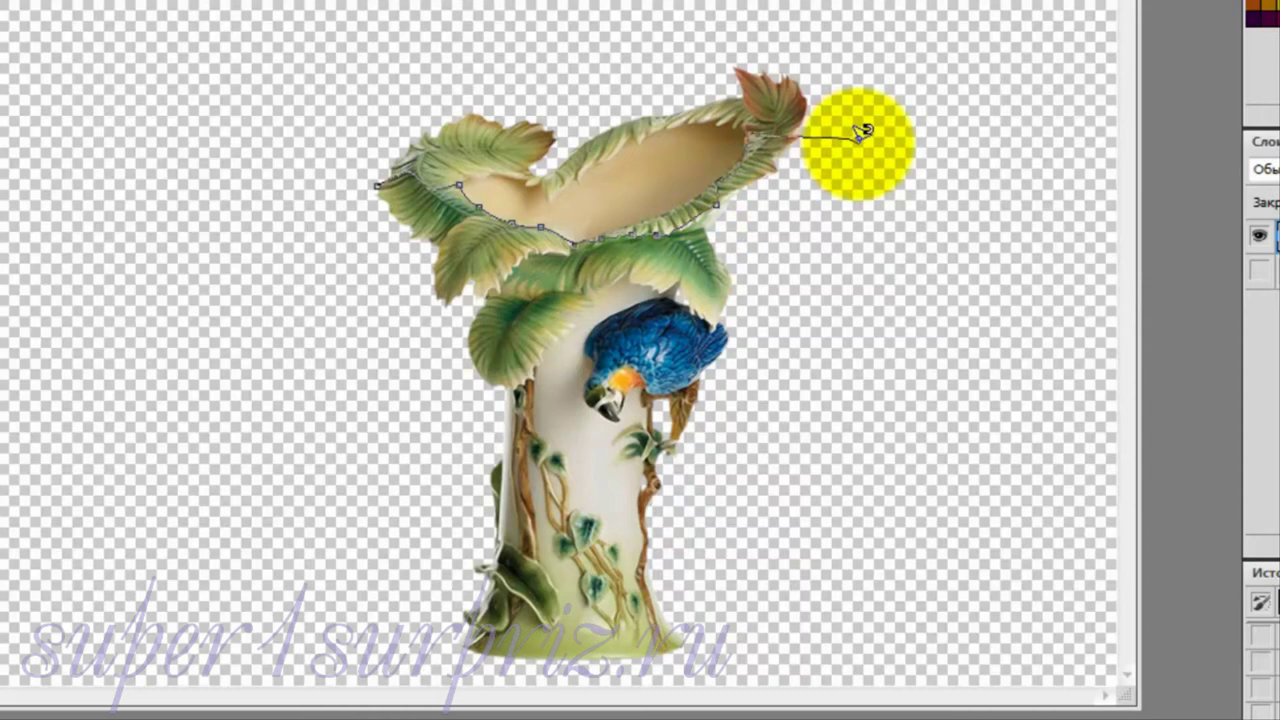
left_click(857, 212)
Run the path down the side and along the base, close it, and load it as a selection
left_click(824, 503)
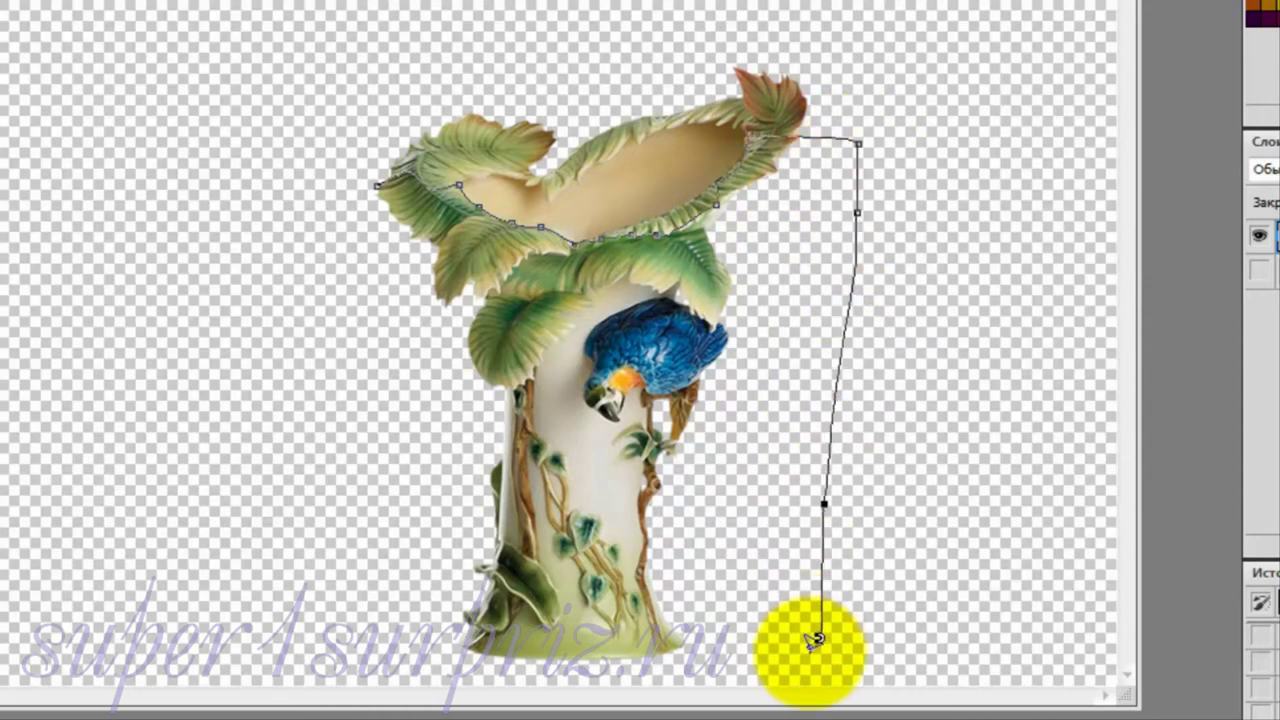
left_click(810, 672)
left_click(767, 672)
left_click_drag(487, 664, 391, 651)
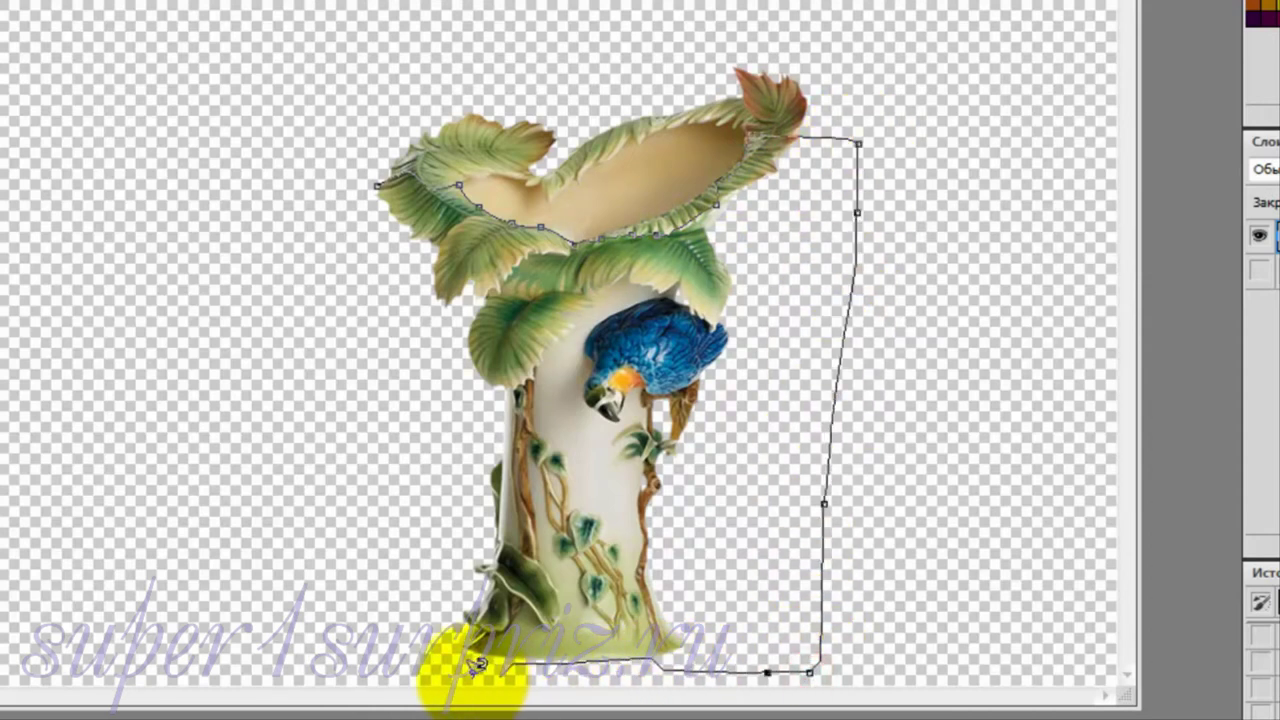
left_click(385, 663)
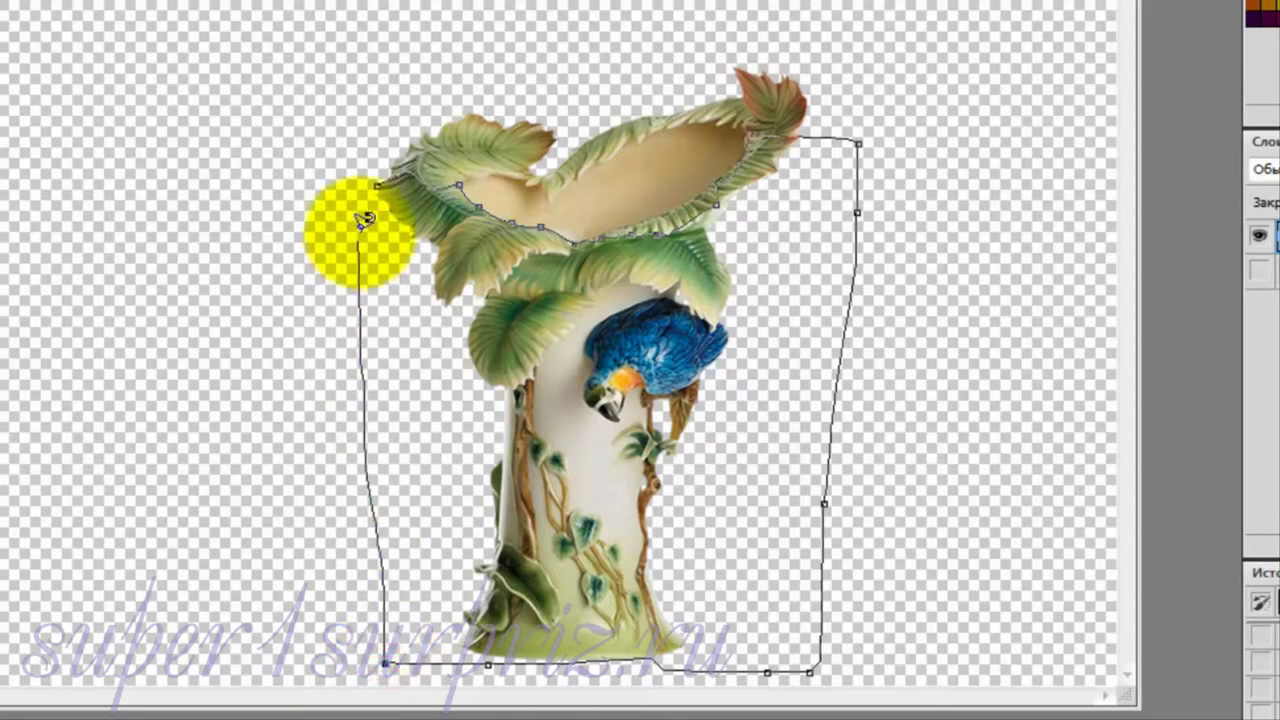
left_click(372, 186)
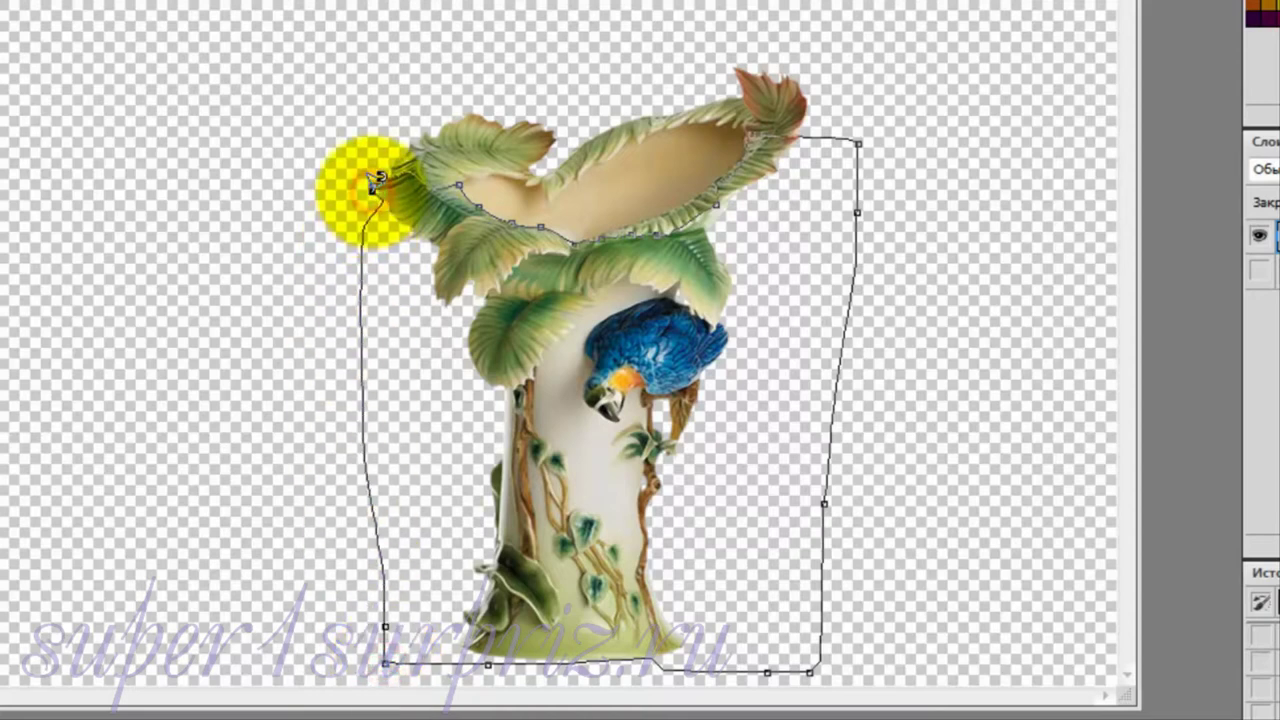
key("ctrl+Return")
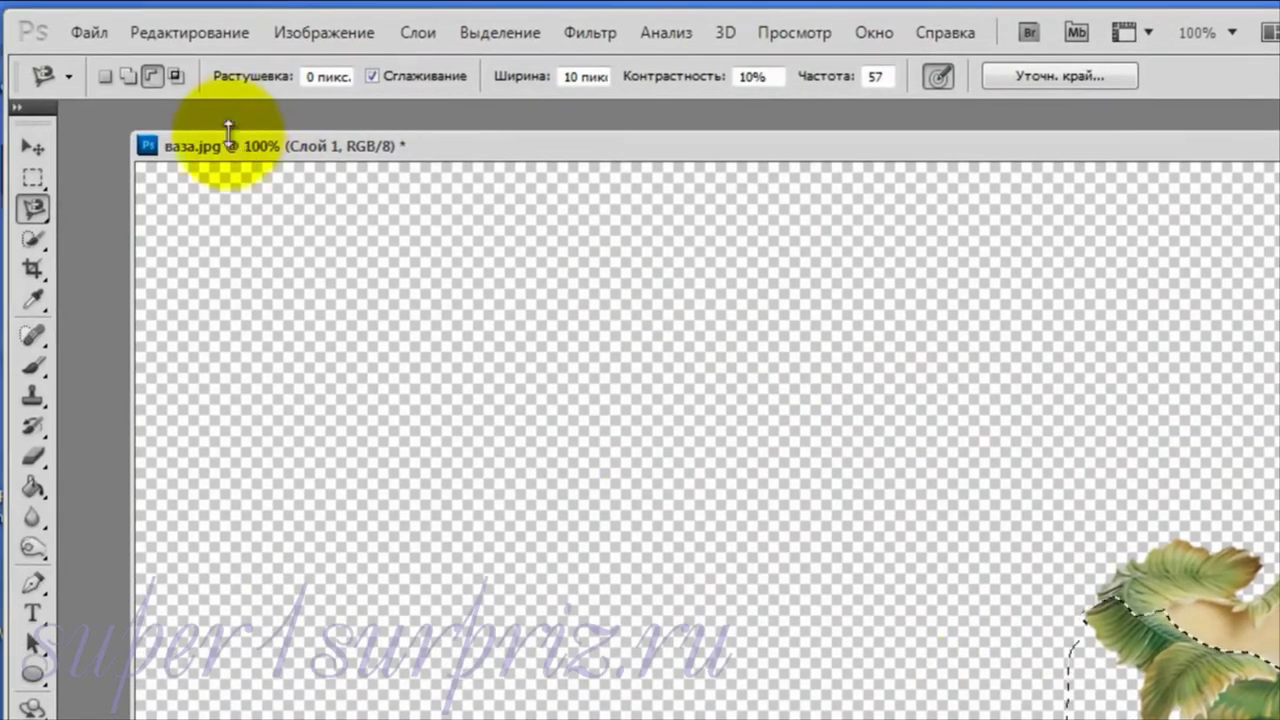
Set the Magnetic Lasso to Subtract and trace the bowl's inner rim up the leaf edge
left_click(127, 78)
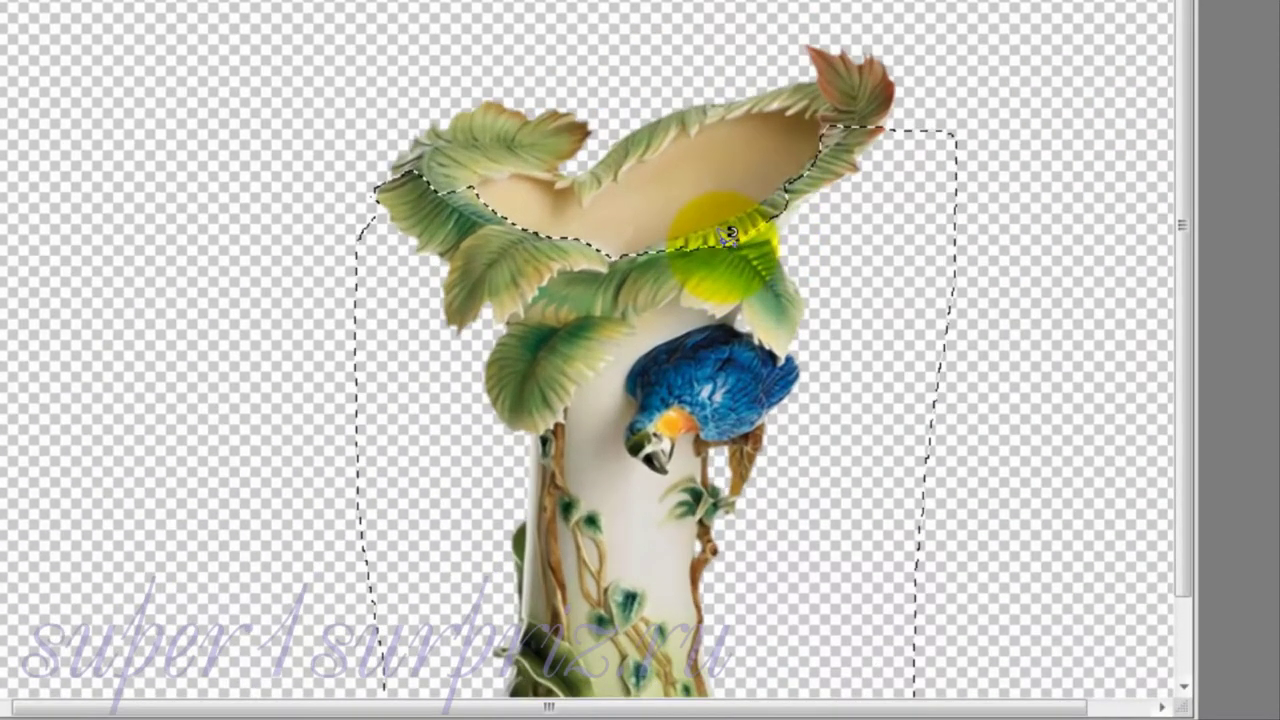
scroll(723, 222, "up", 1)
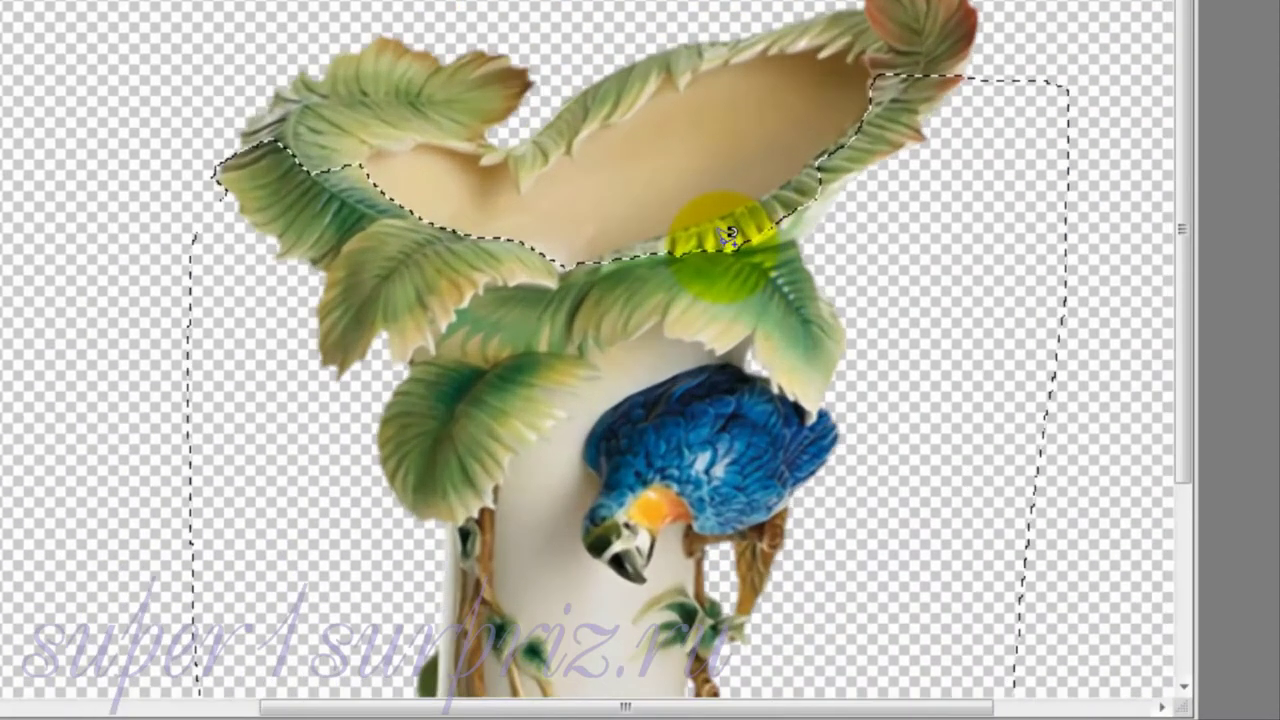
scroll(700, 229, "up", 1)
scroll(723, 229, "up", 1)
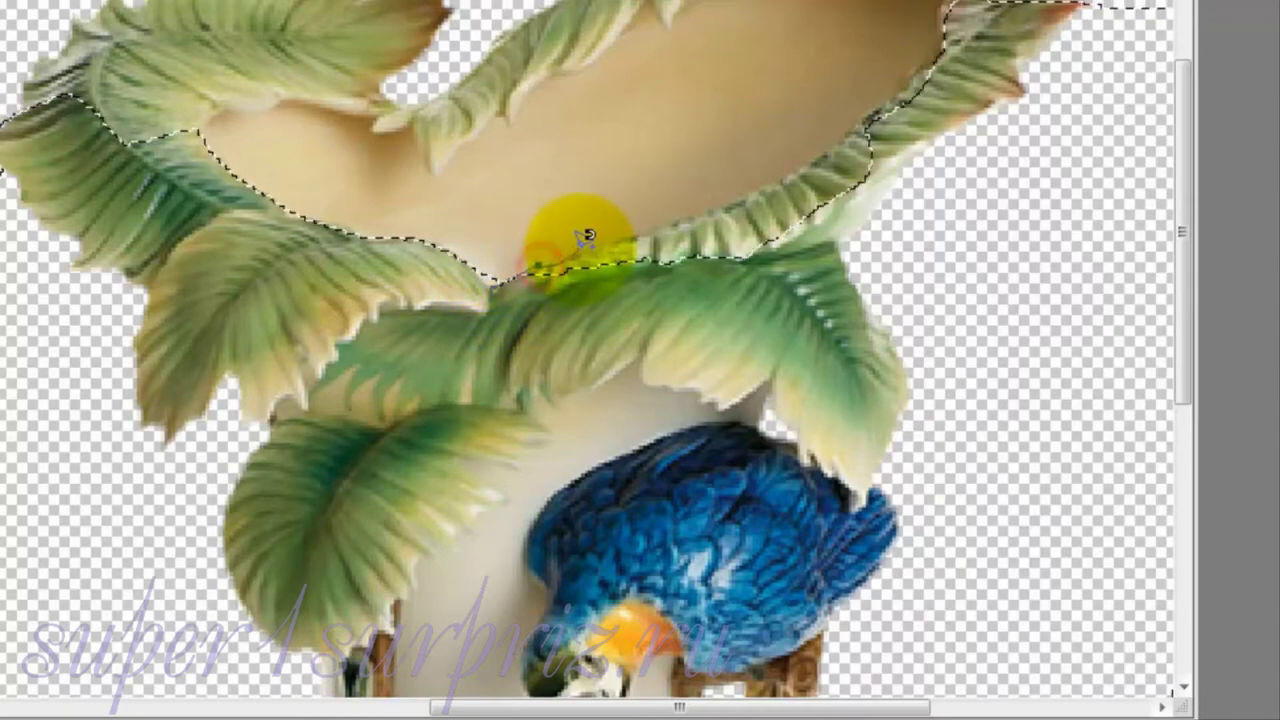
left_click_drag(541, 256, 628, 228)
left_click(630, 234)
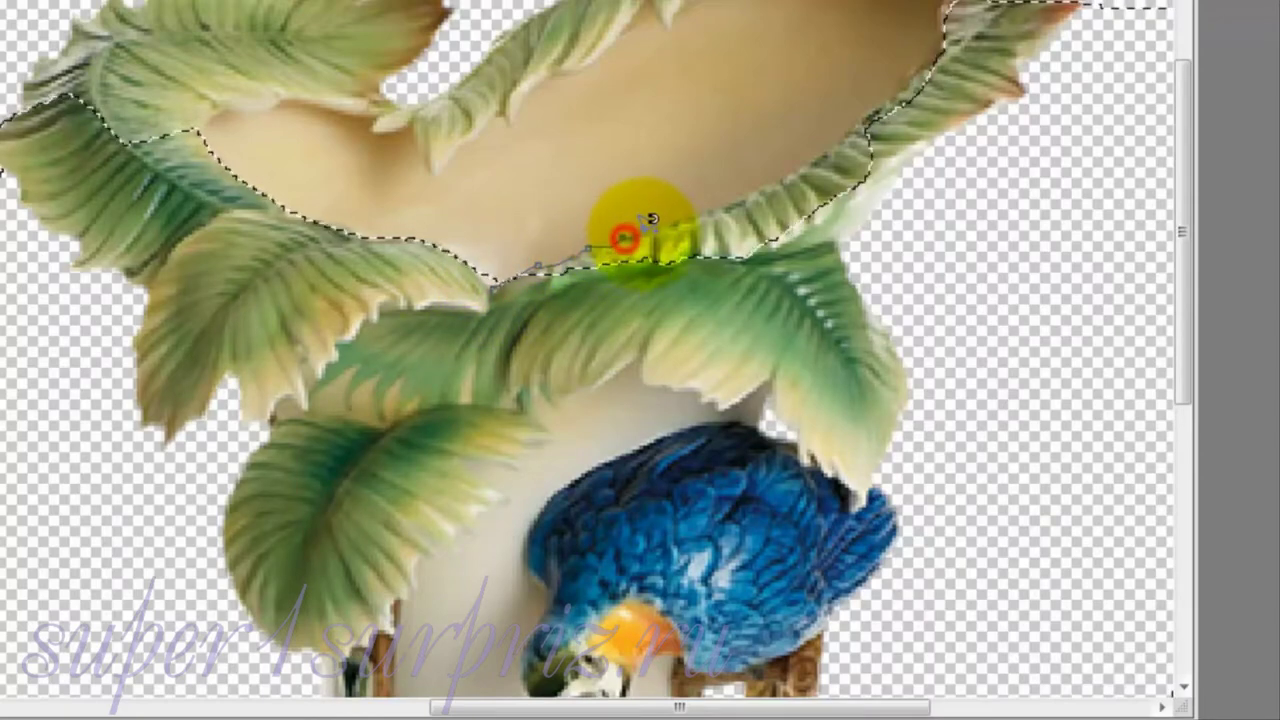
left_click(661, 222)
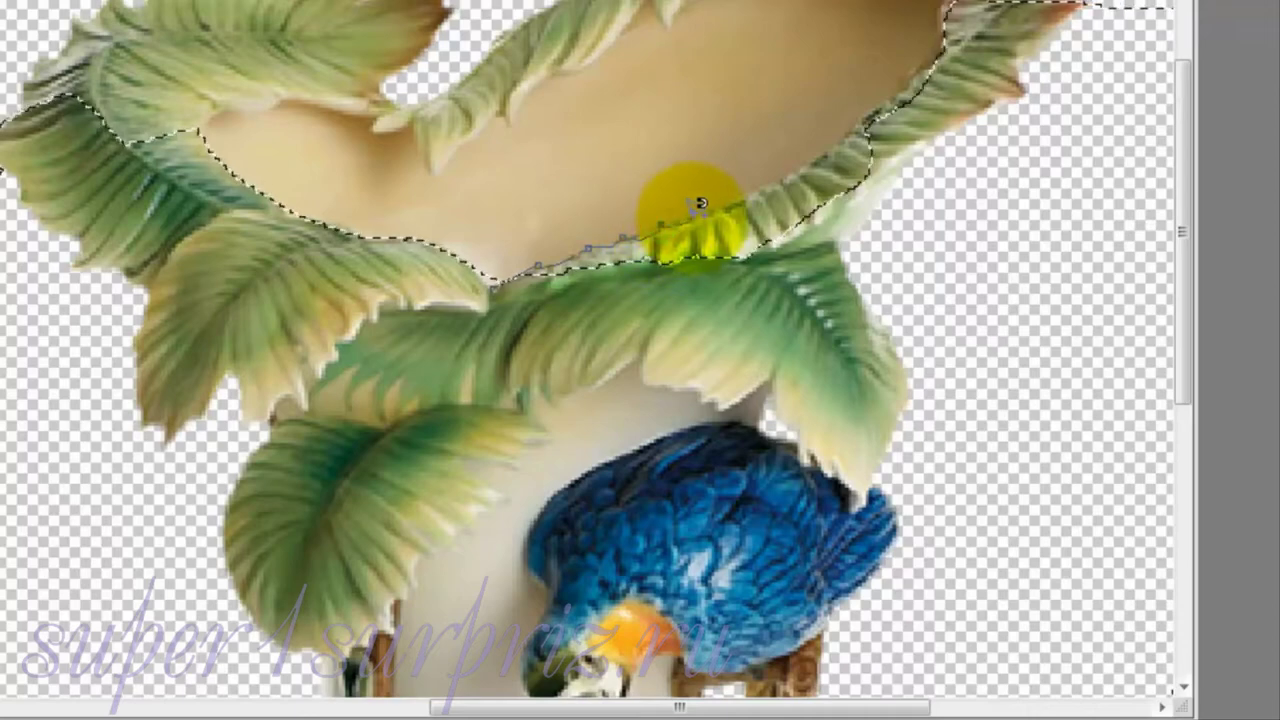
left_click(692, 212)
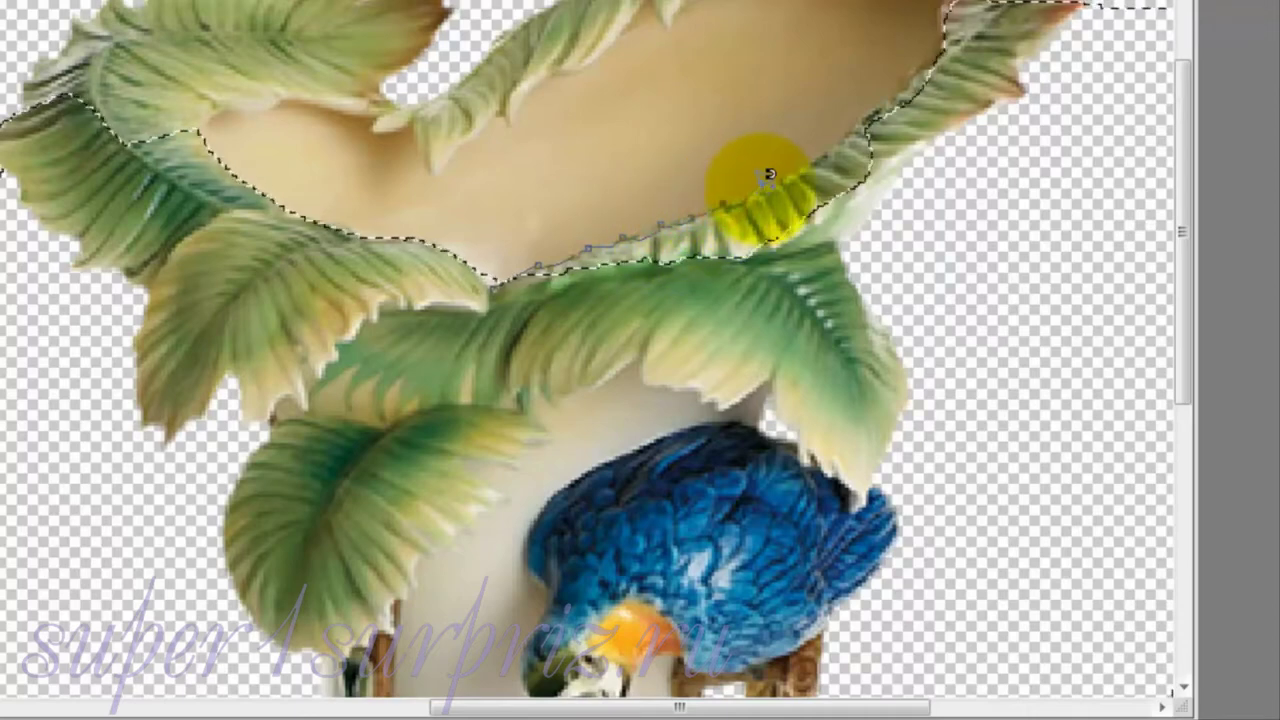
left_click(764, 184)
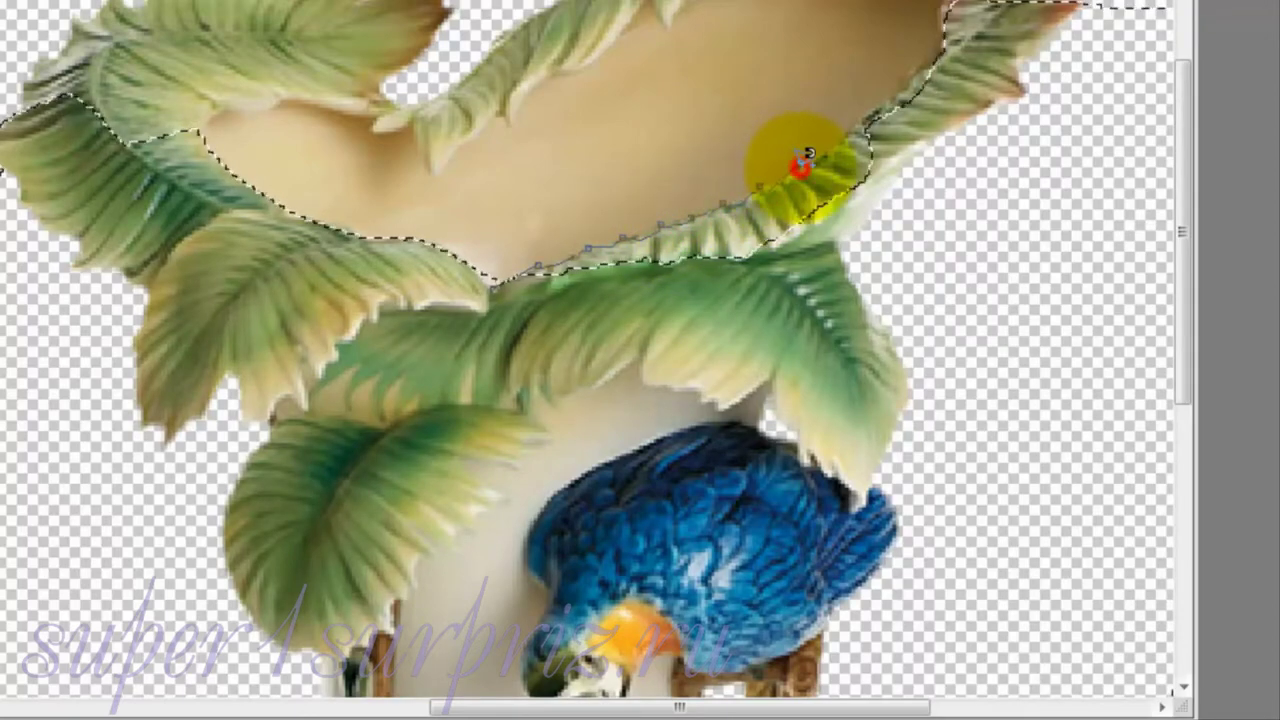
left_click(832, 140)
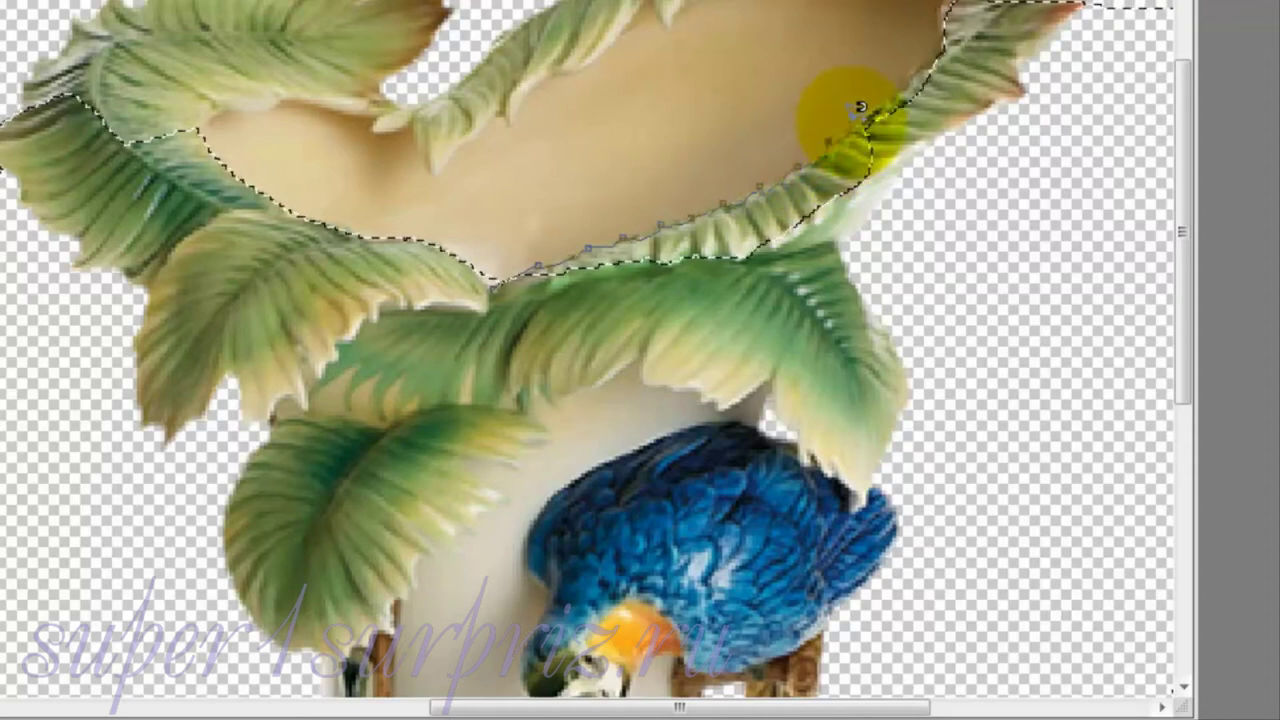
left_click(850, 120)
Carry the trace over the top leaf and around the vase's side, closing it to remove the bowl
left_click(872, 106)
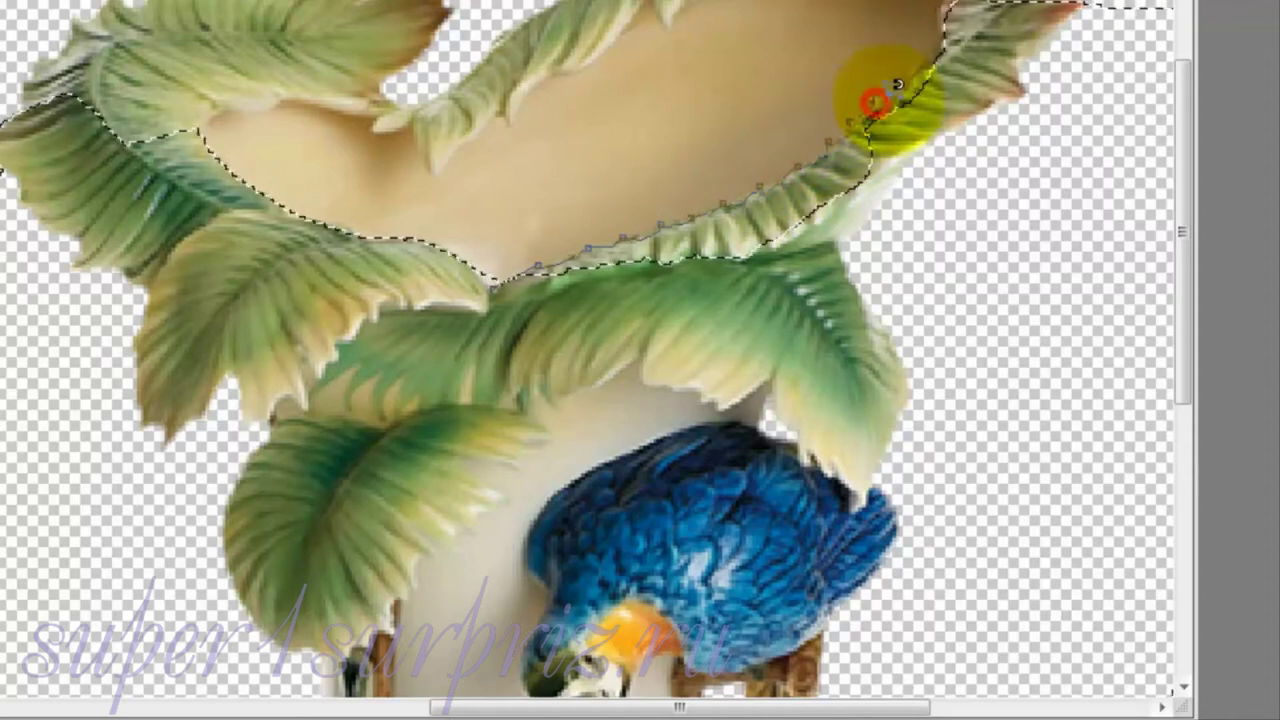
left_click(900, 86)
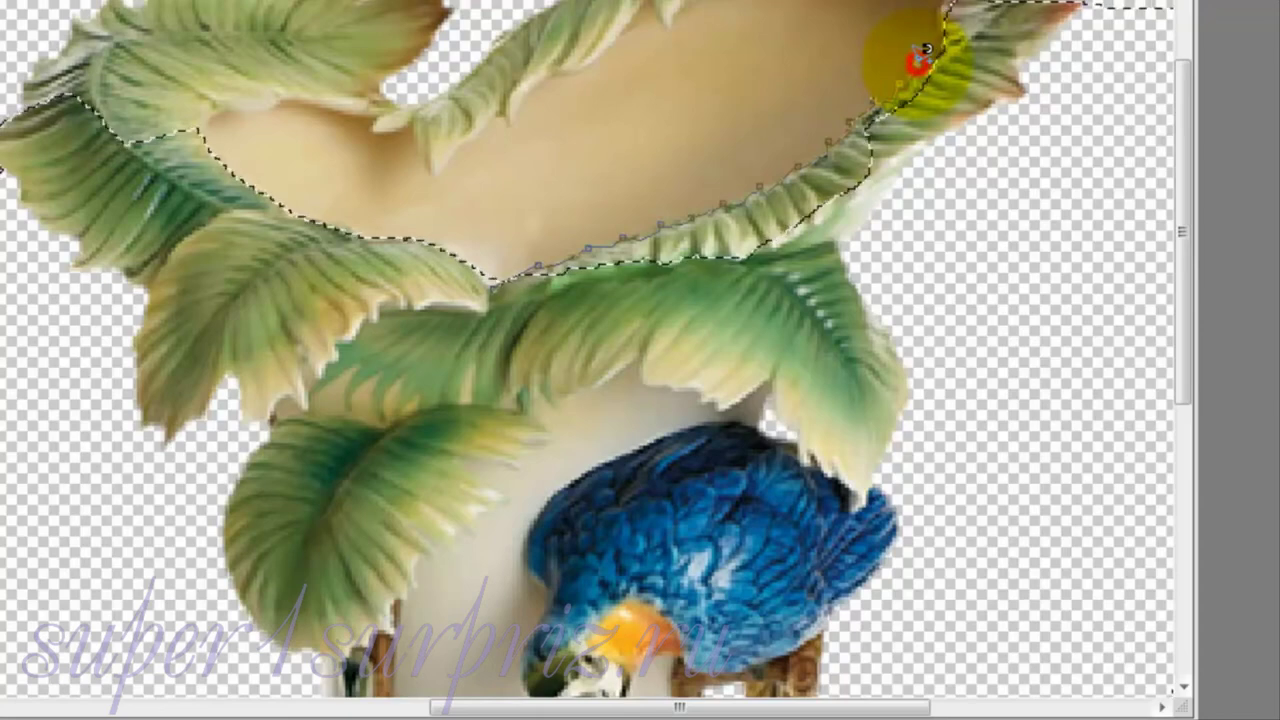
left_click(917, 58)
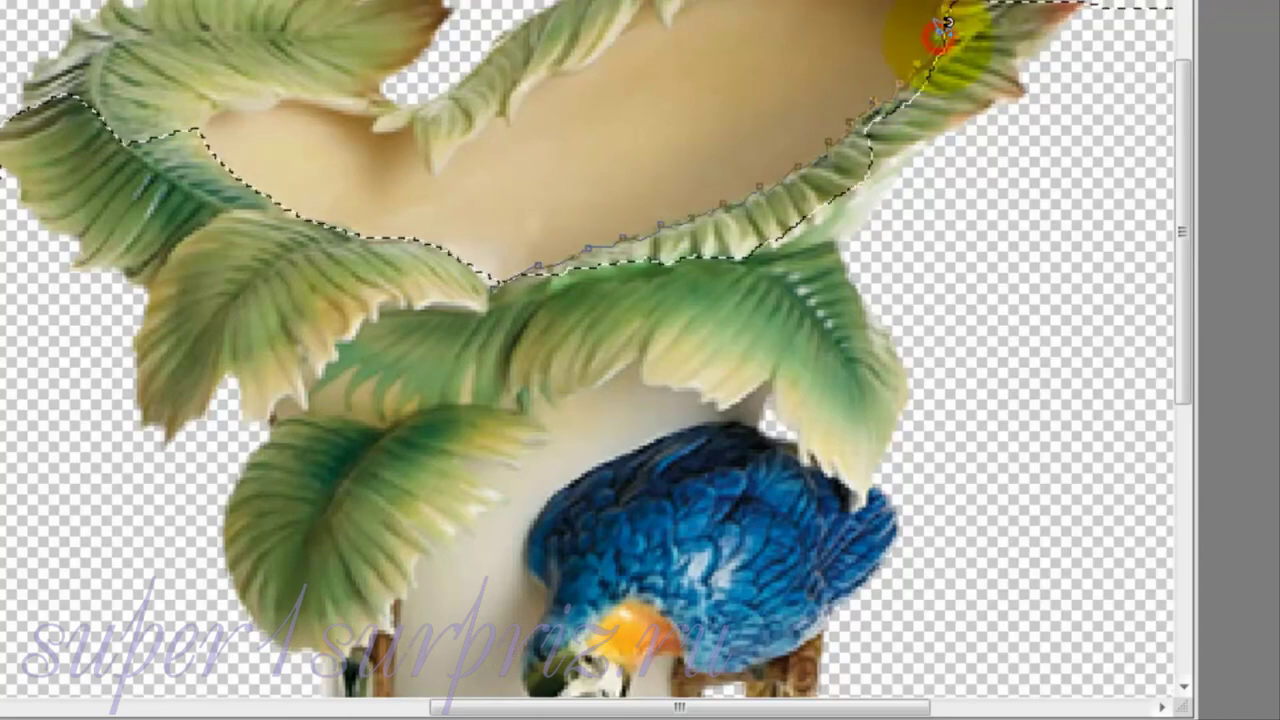
left_click(1034, 290)
left_click(565, 598)
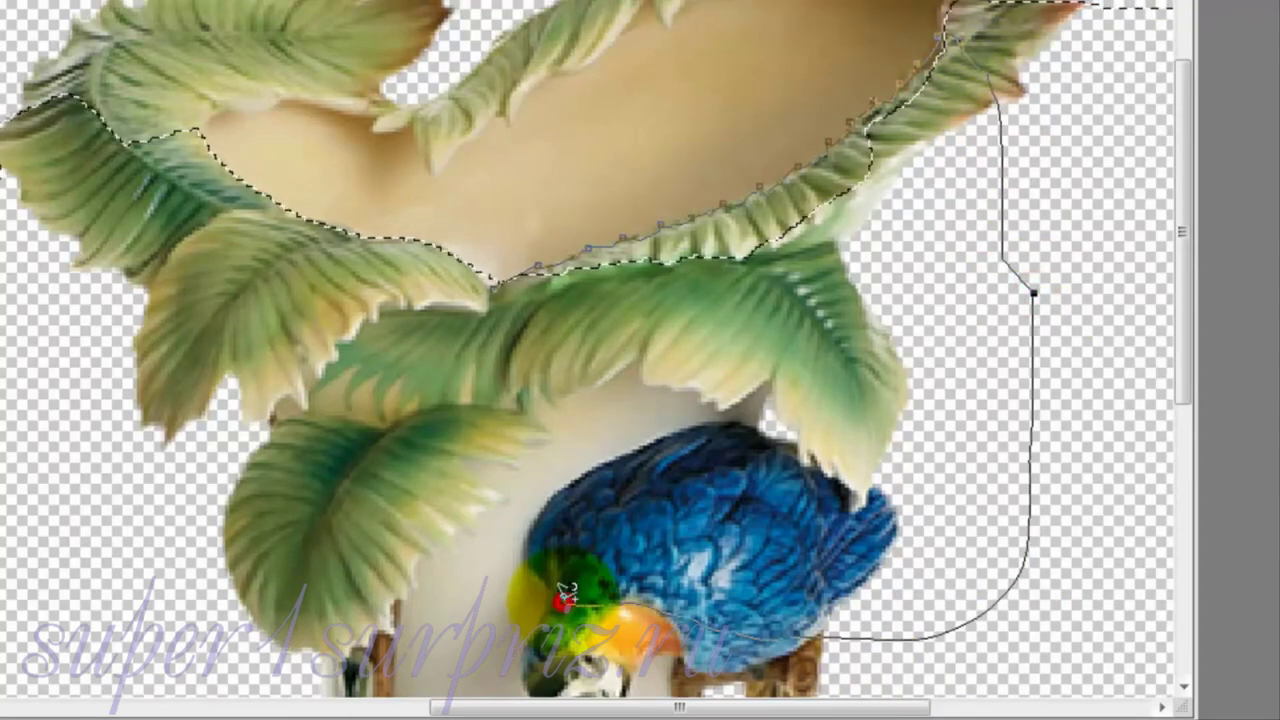
left_click(497, 277)
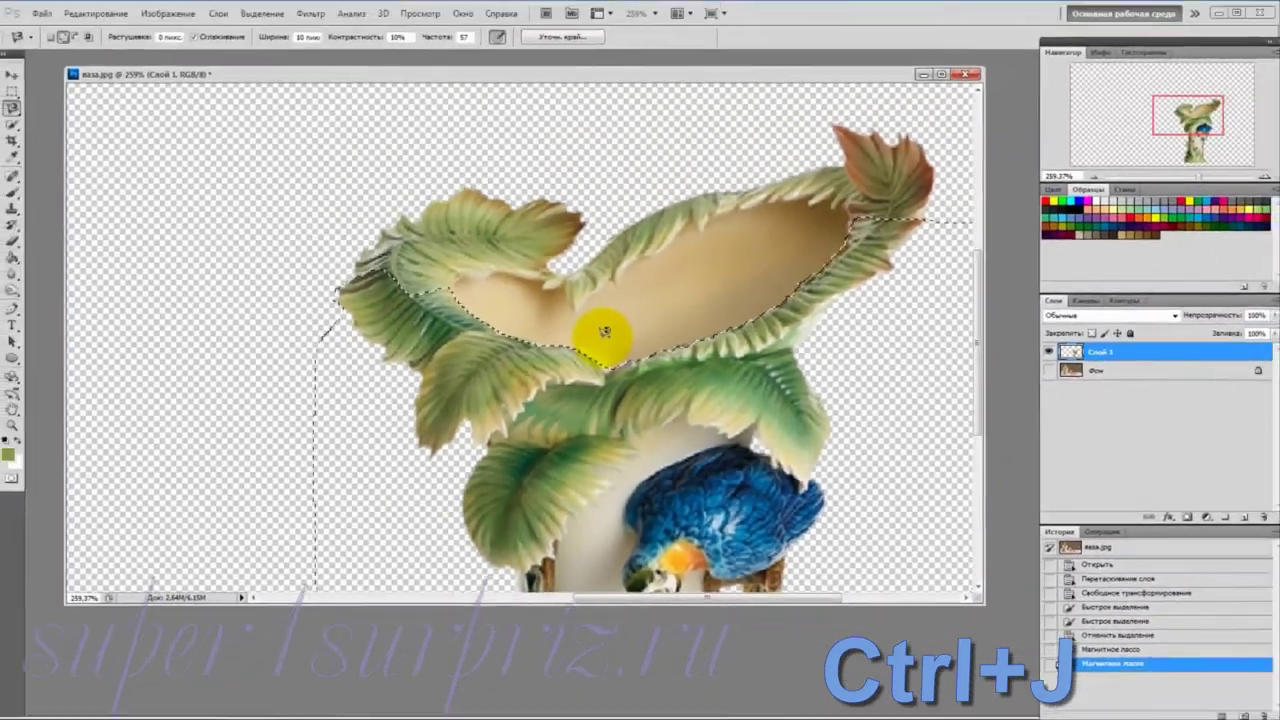
scroll(604, 332, "down", 3)
scroll(600, 331, "down", 3)
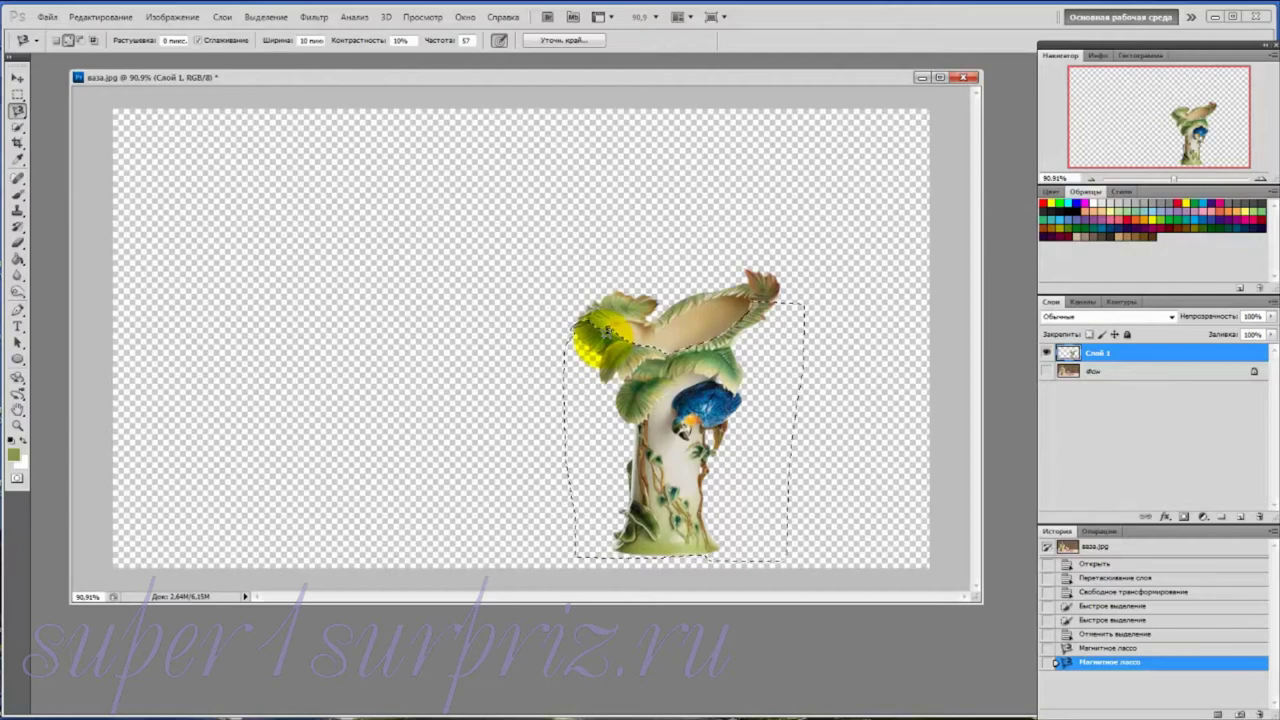
Copy the selected vase front to Слой 2, check it by toggling Слой 1, then select Слой 1
key("ctrl+j")
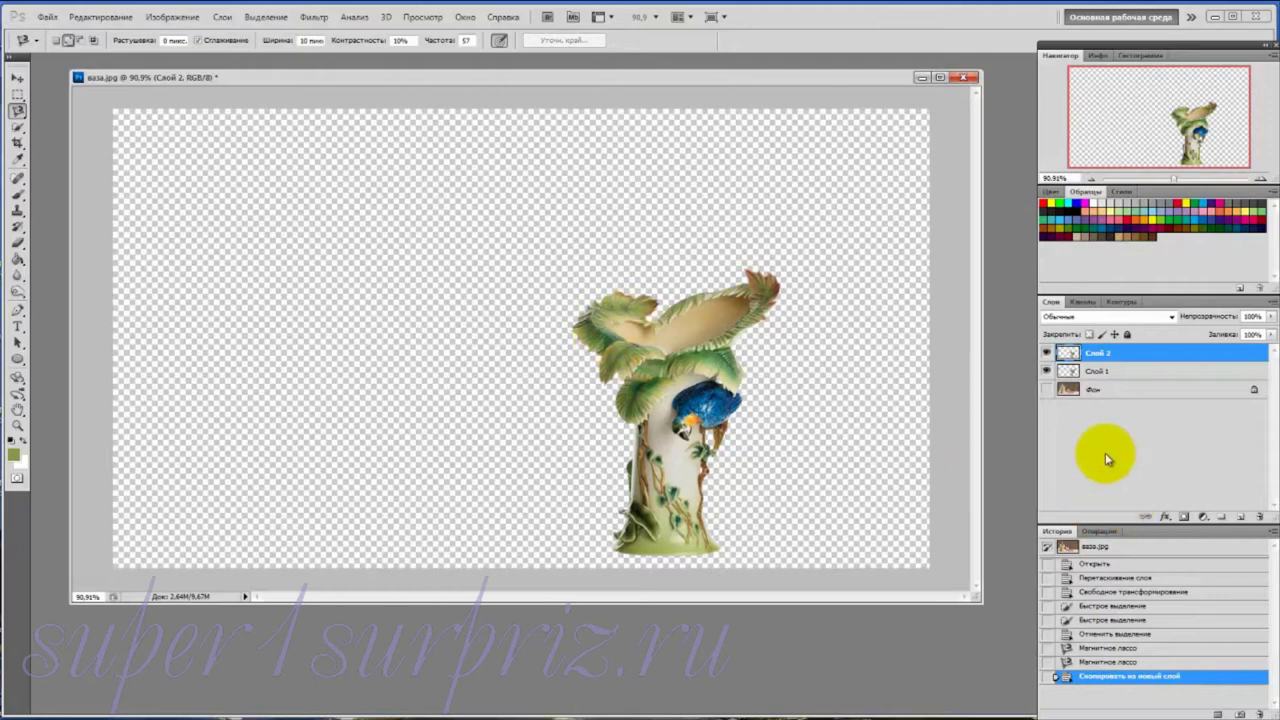
left_click(1047, 371)
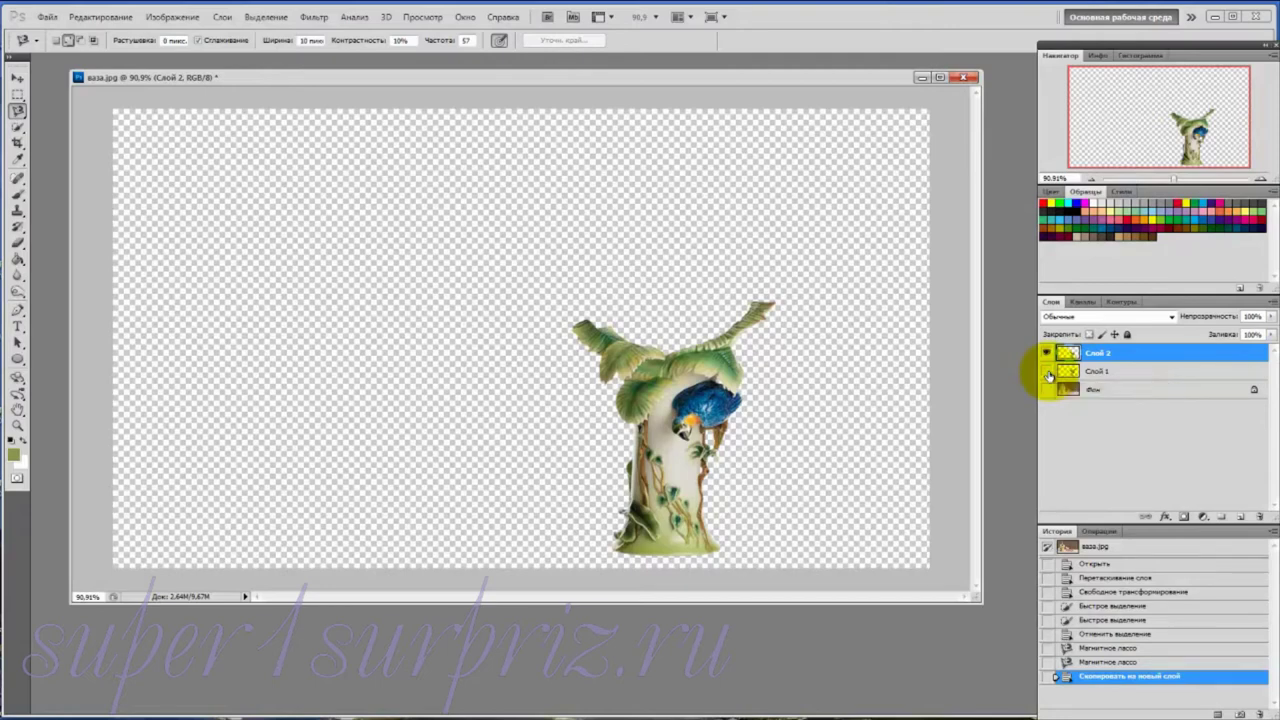
left_click(1047, 372)
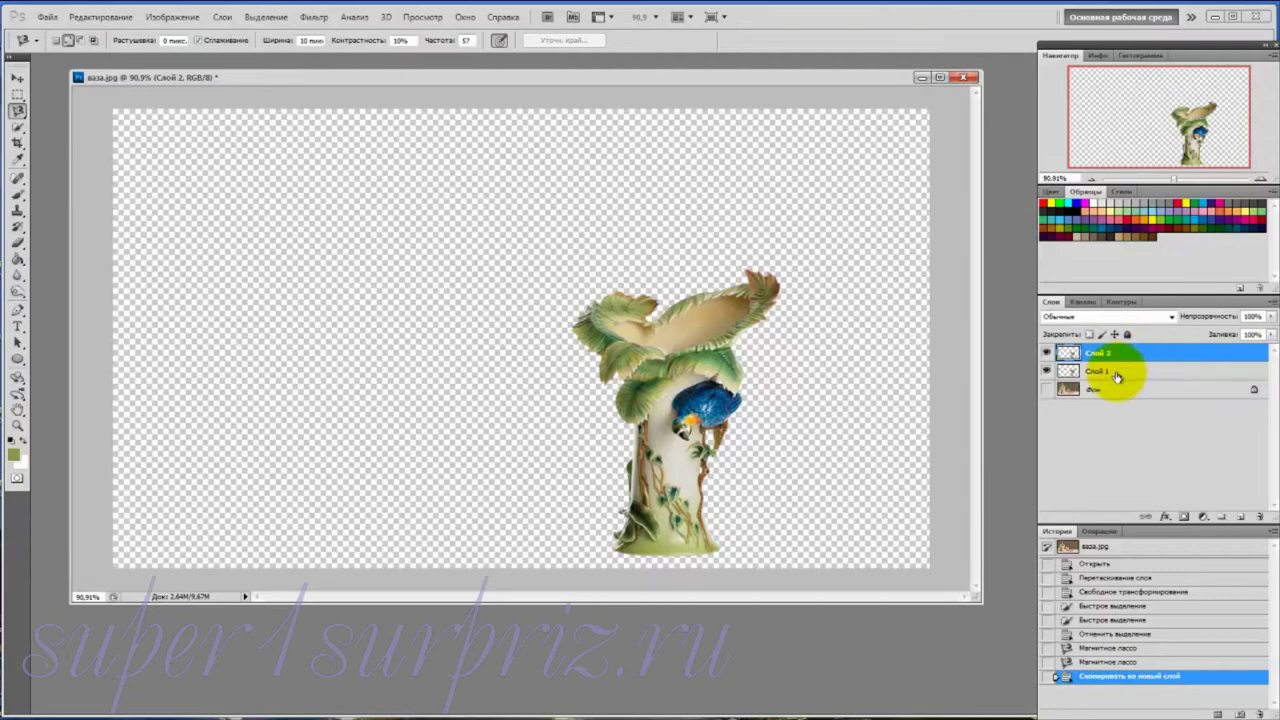
left_click(1122, 375)
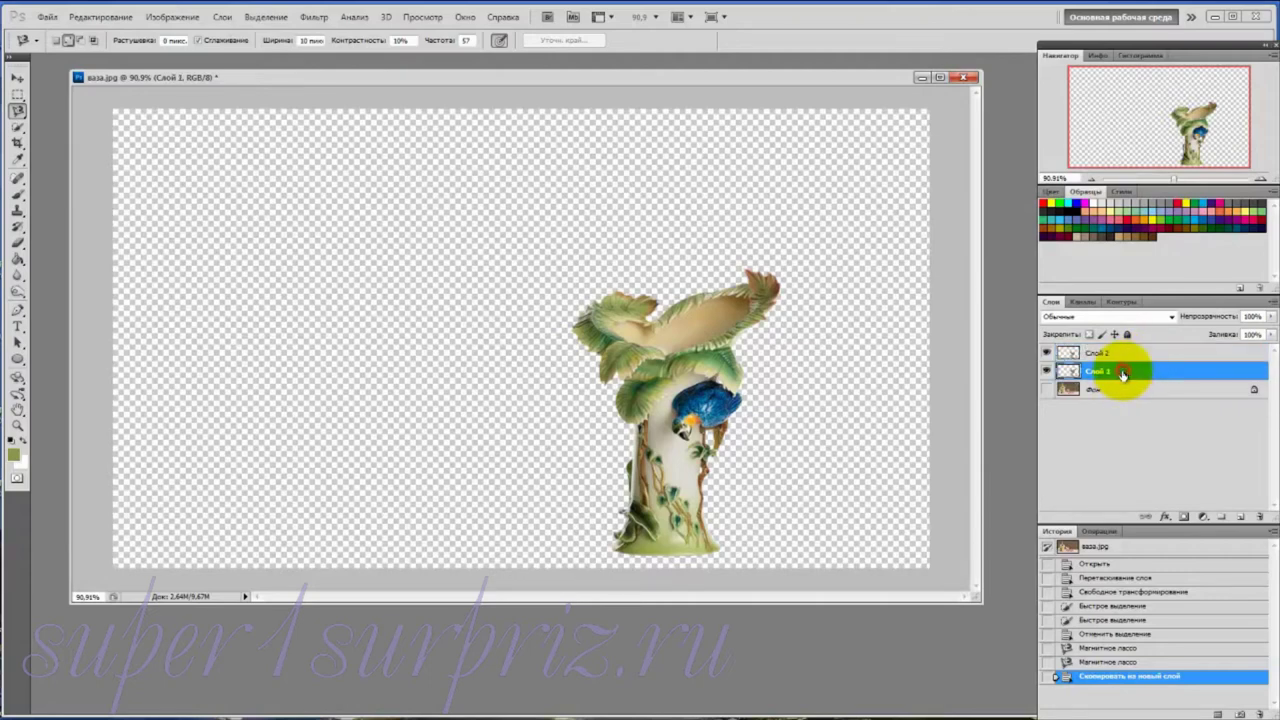
Open the pink roses image and drag it into the vase collage as Слой 3
left_click(42, 18)
left_click(62, 46)
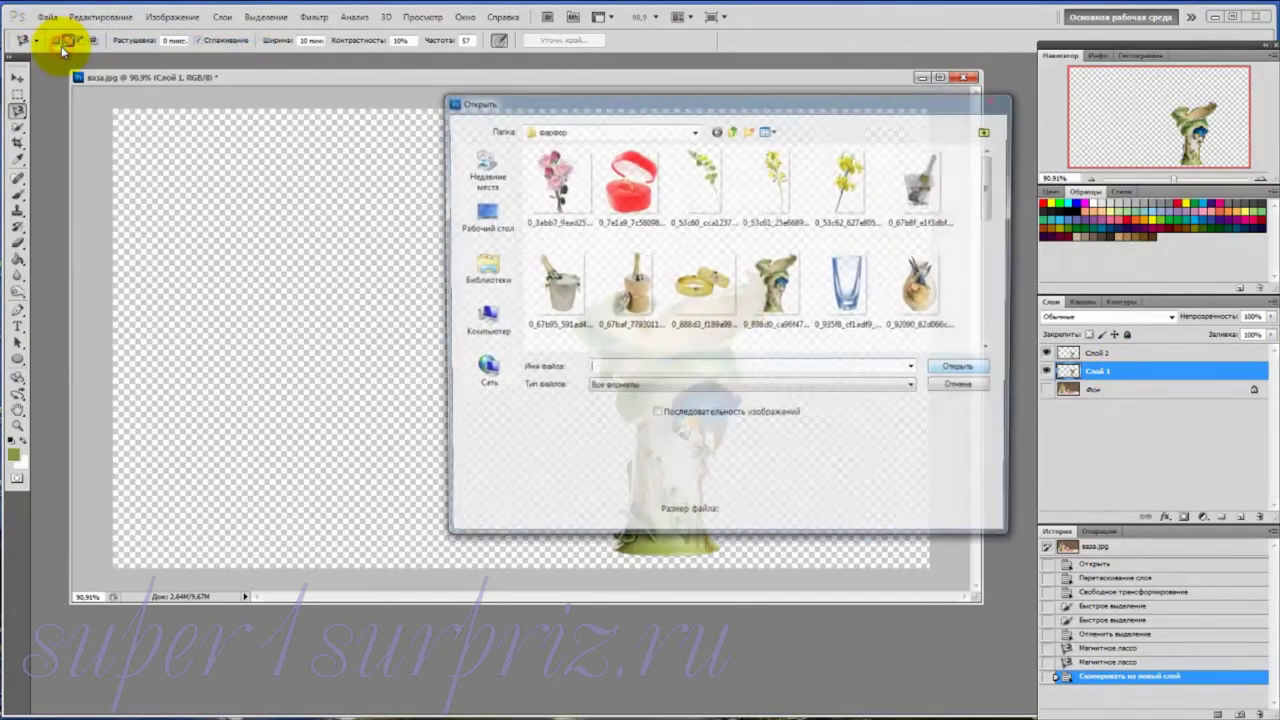
left_click(557, 190)
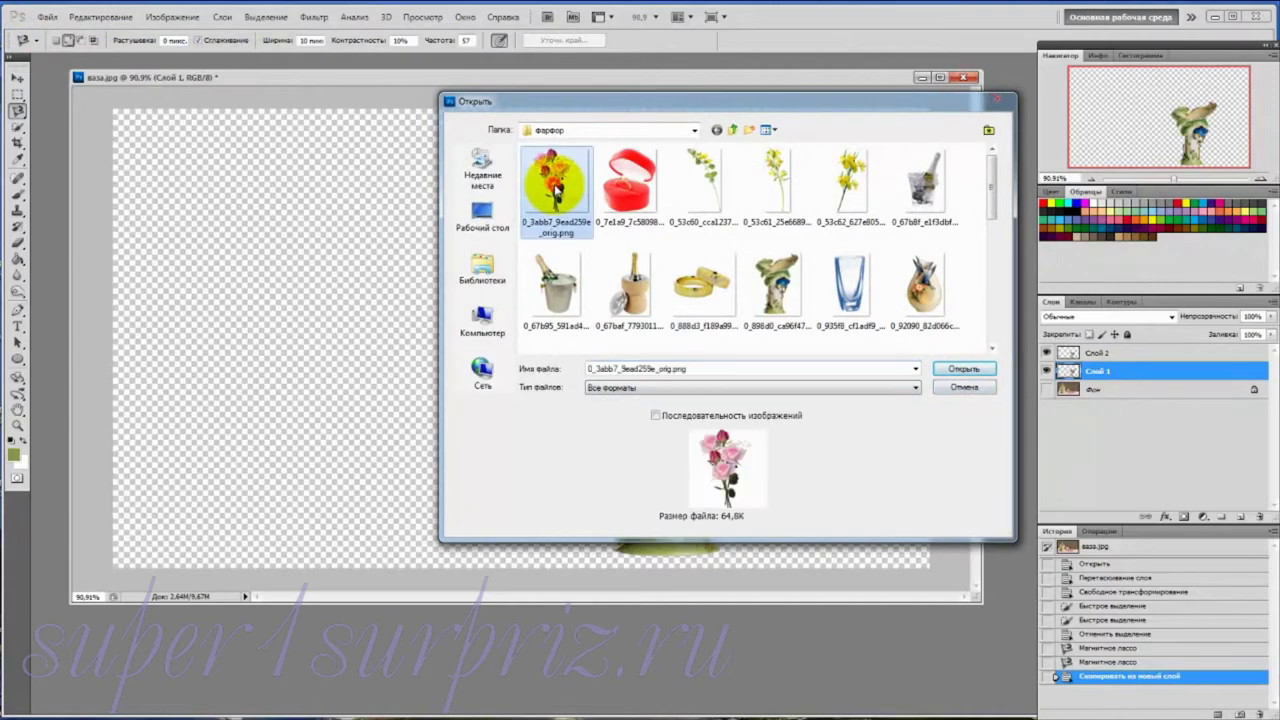
left_click(968, 372)
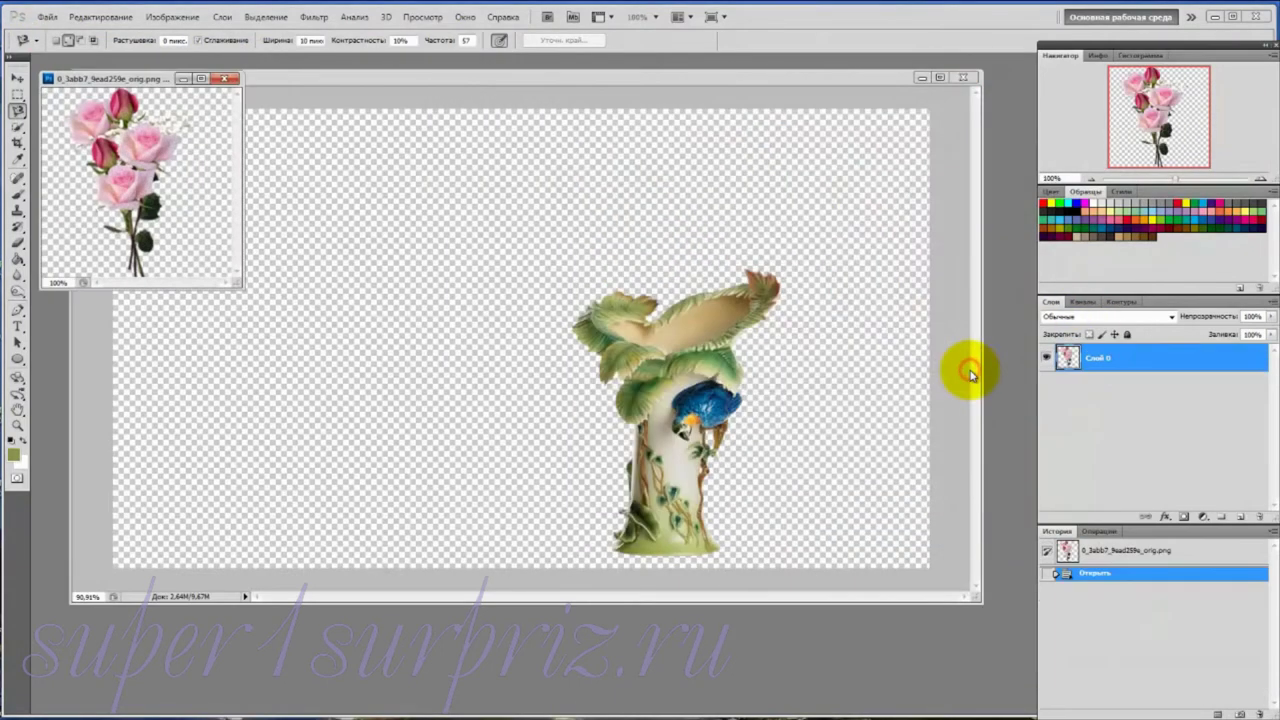
left_click(18, 80)
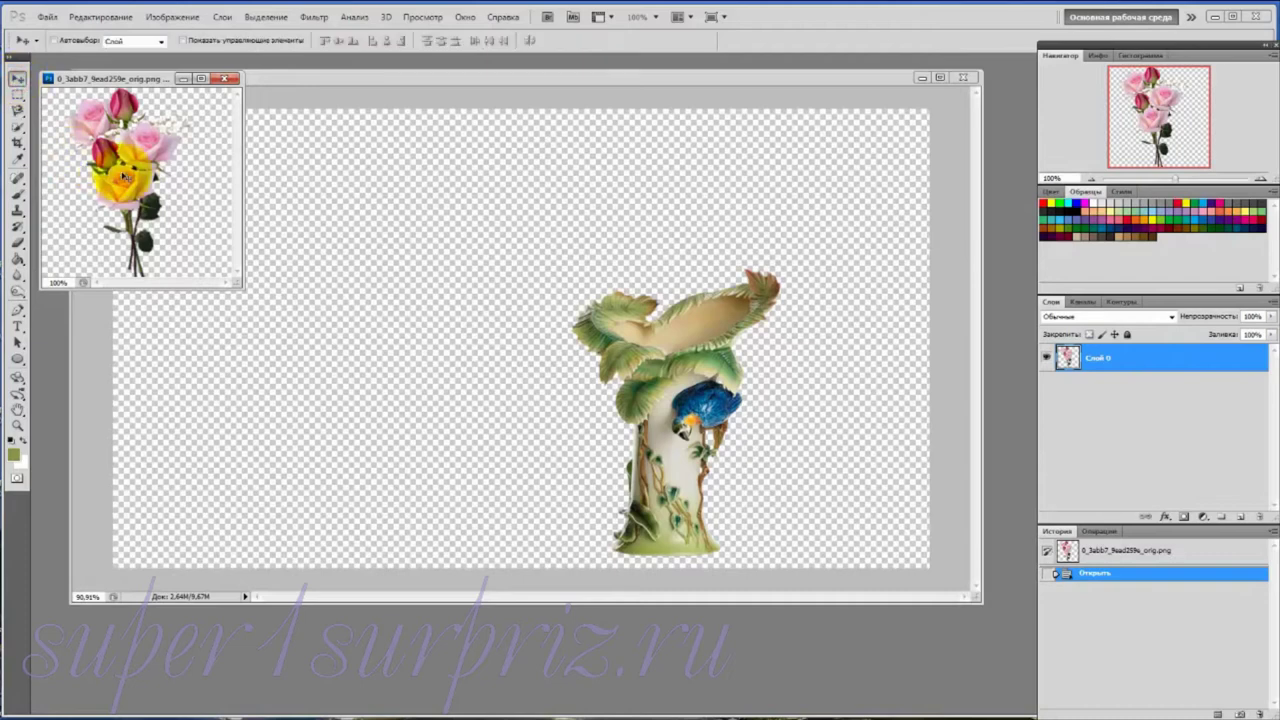
mouse_move(139, 160)
left_mouse_down()
mouse_move(613, 348)
mouse_move(681, 284)
mouse_move(673, 275)
mouse_move(699, 270)
left_mouse_up()
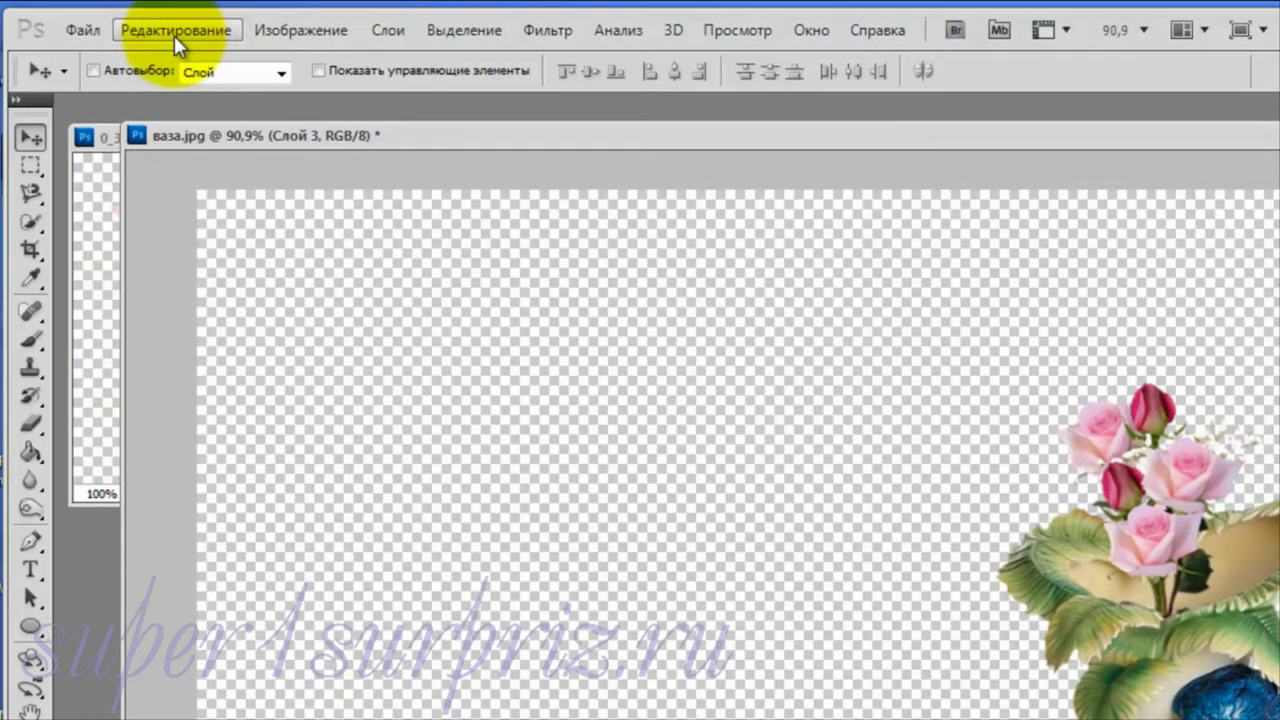
Enlarge the rose bouquet to about 183% and shift it down onto the vase
left_click(174, 25)
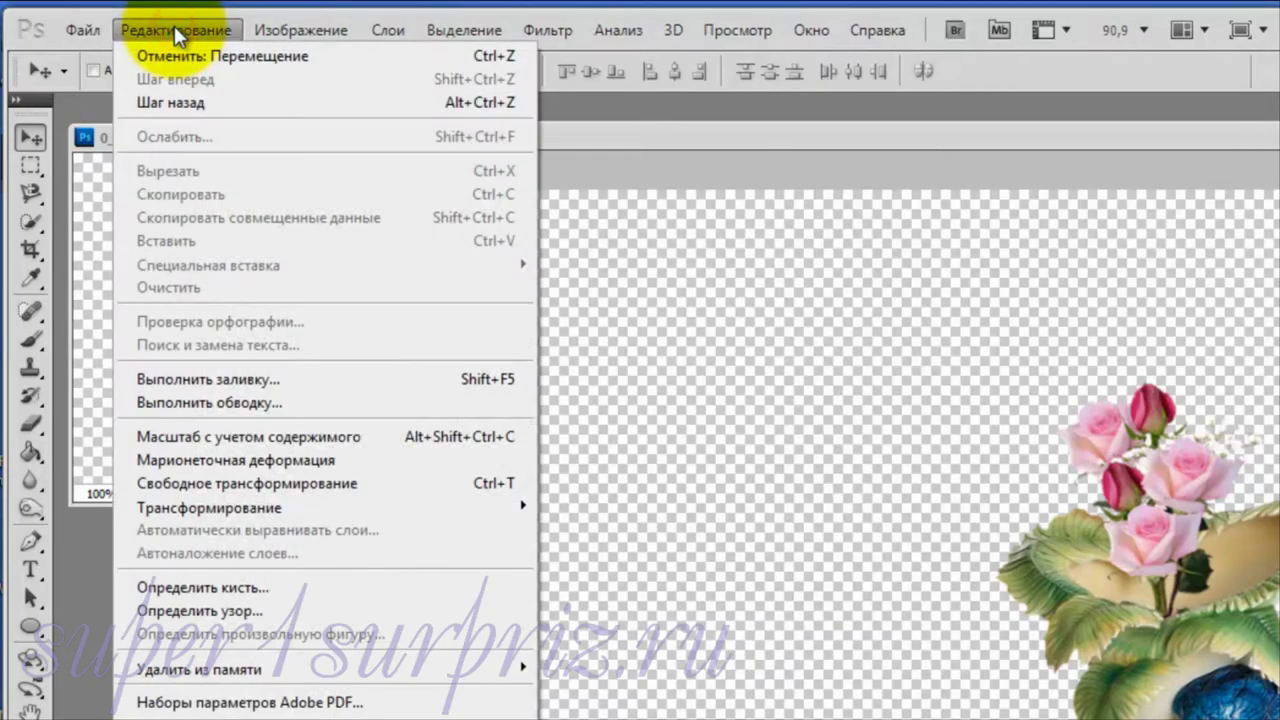
mouse_move(210, 507)
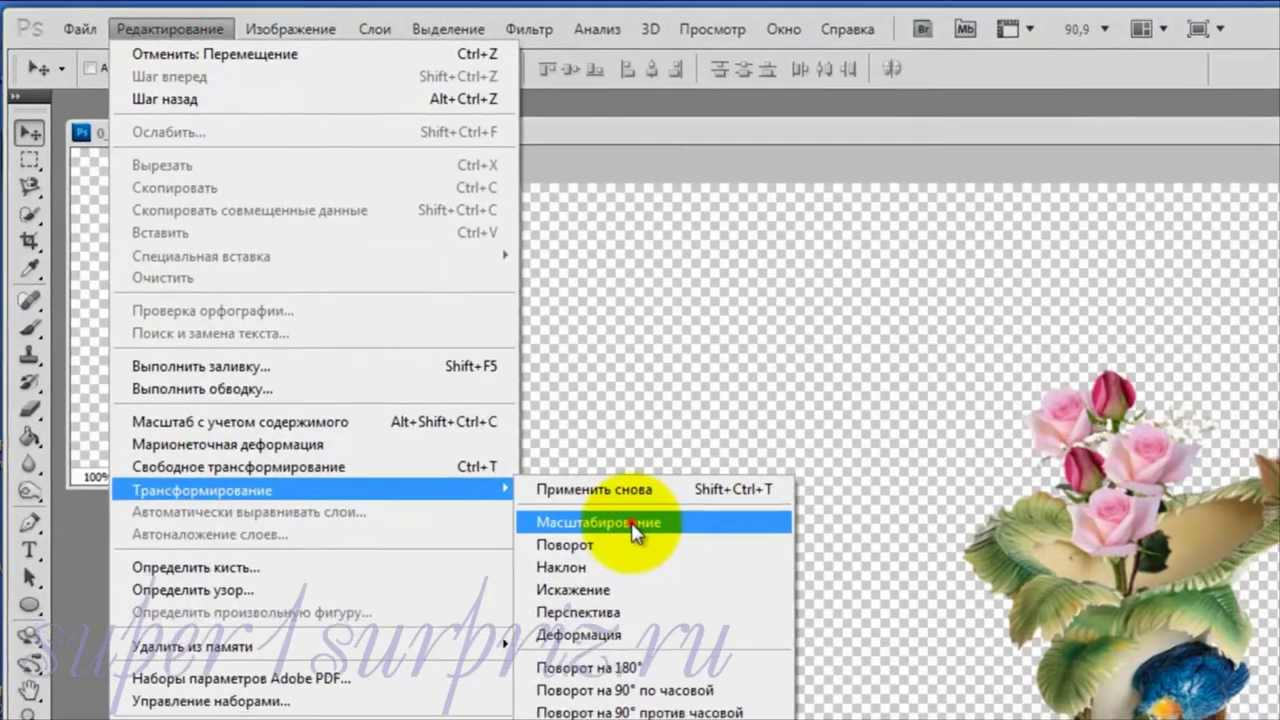
left_click(657, 540)
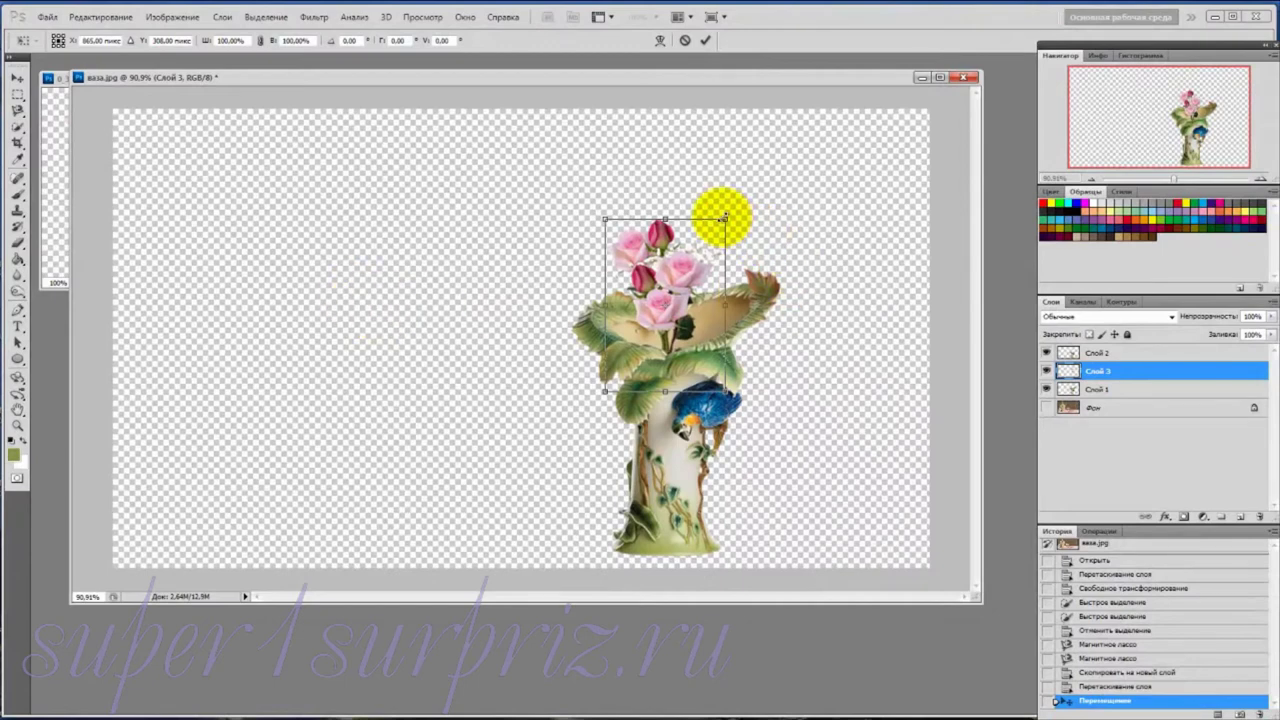
mouse_move(725, 218)
left_mouse_down()
mouse_move(818, 131)
mouse_move(750, 201)
left_mouse_up()
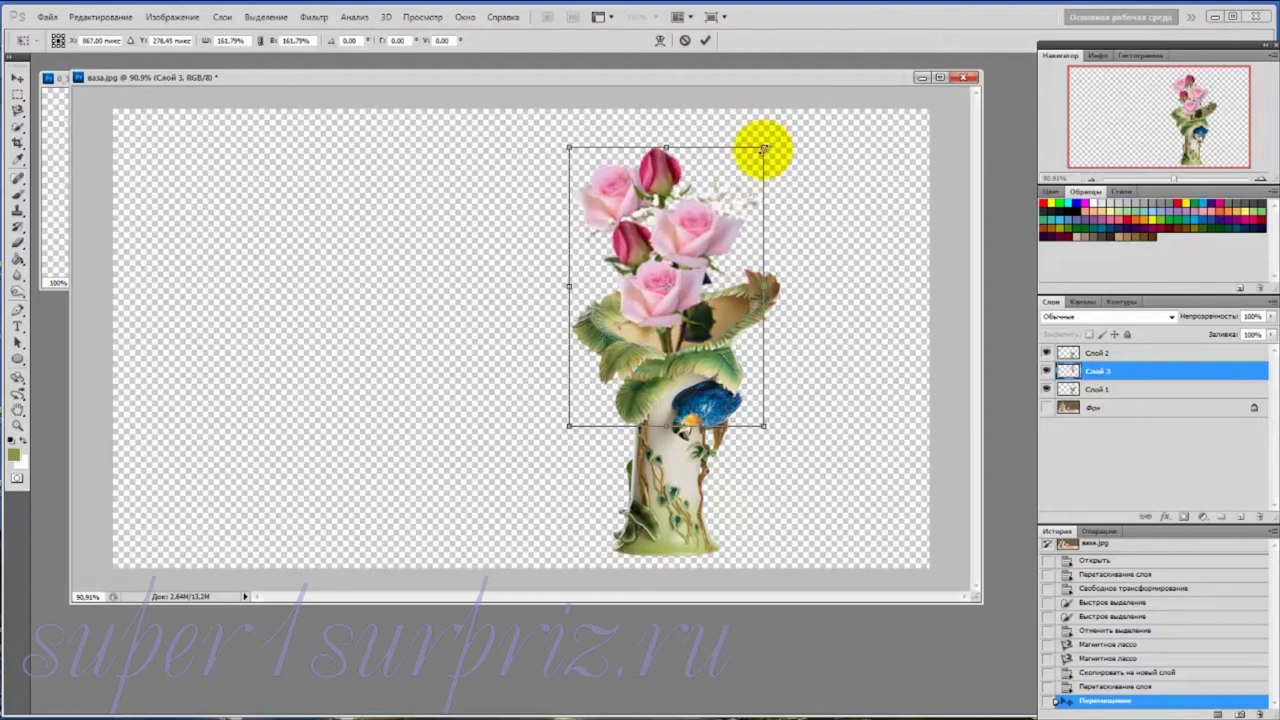
left_click_drag(760, 146, 791, 125)
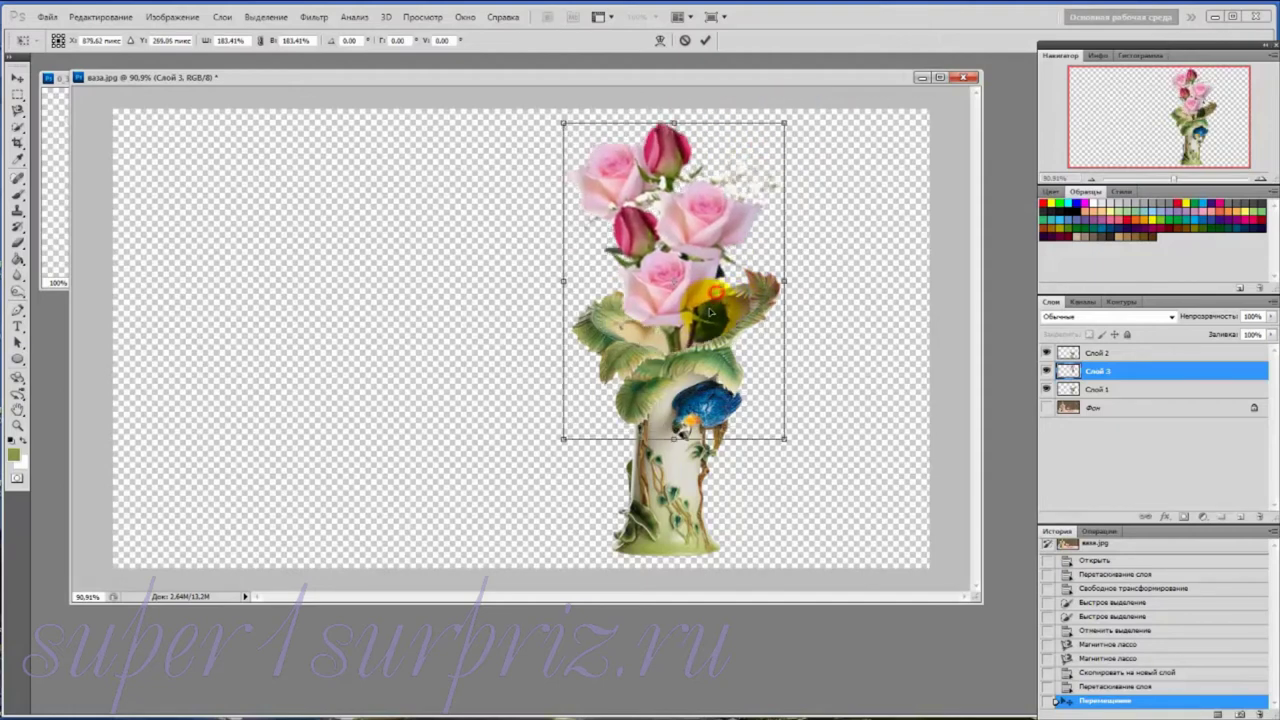
left_click_drag(716, 297, 703, 315)
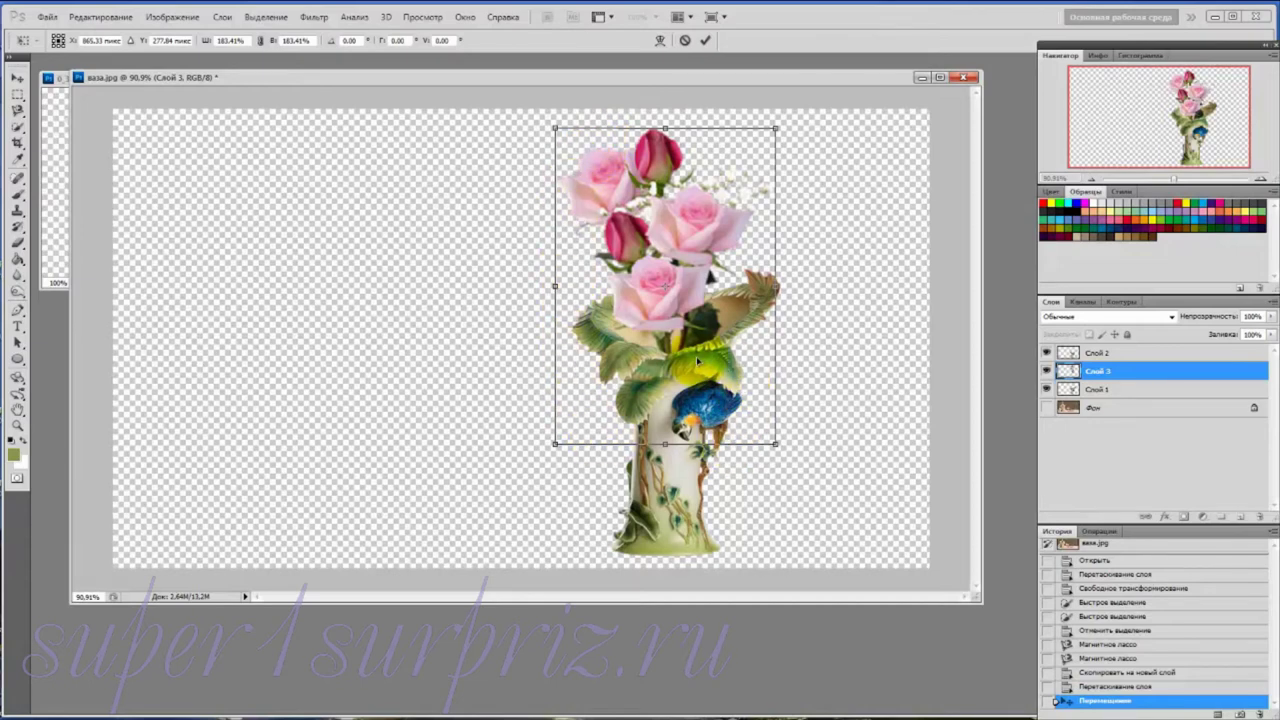
Rotate the roses about 7° clockwise, nudge them into the bowl, and commit
right_click(700, 362)
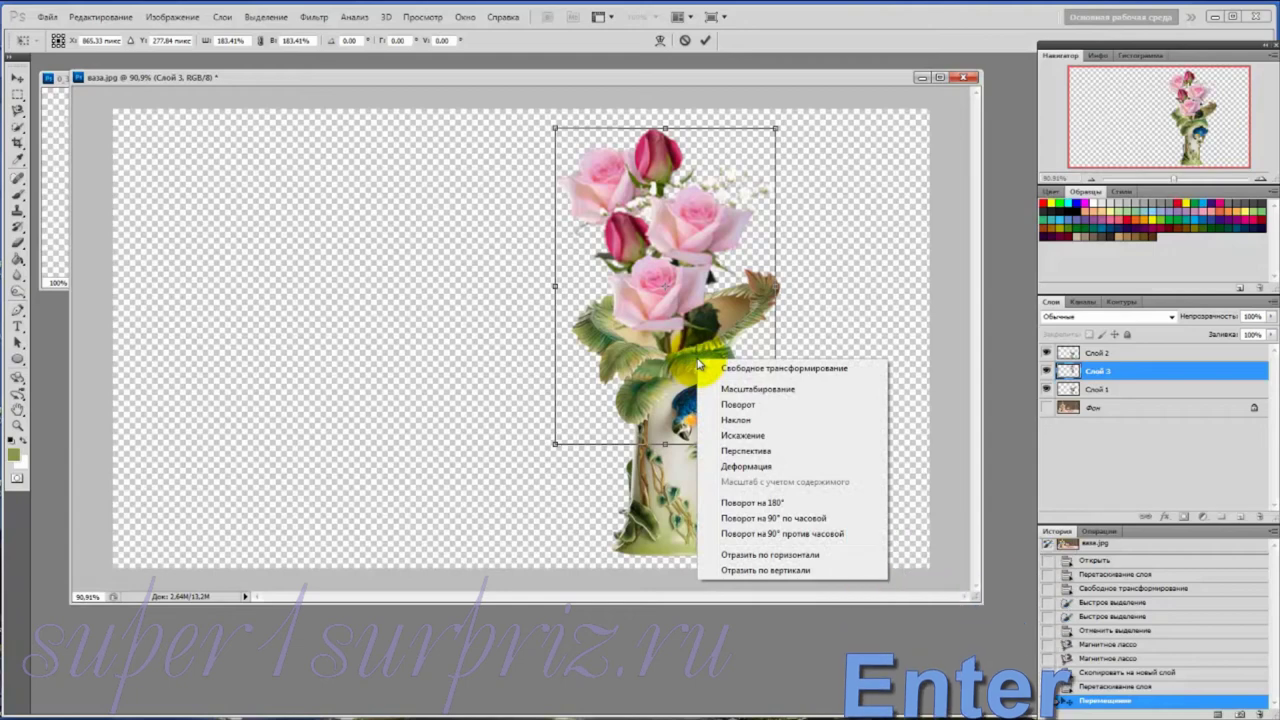
left_click(737, 405)
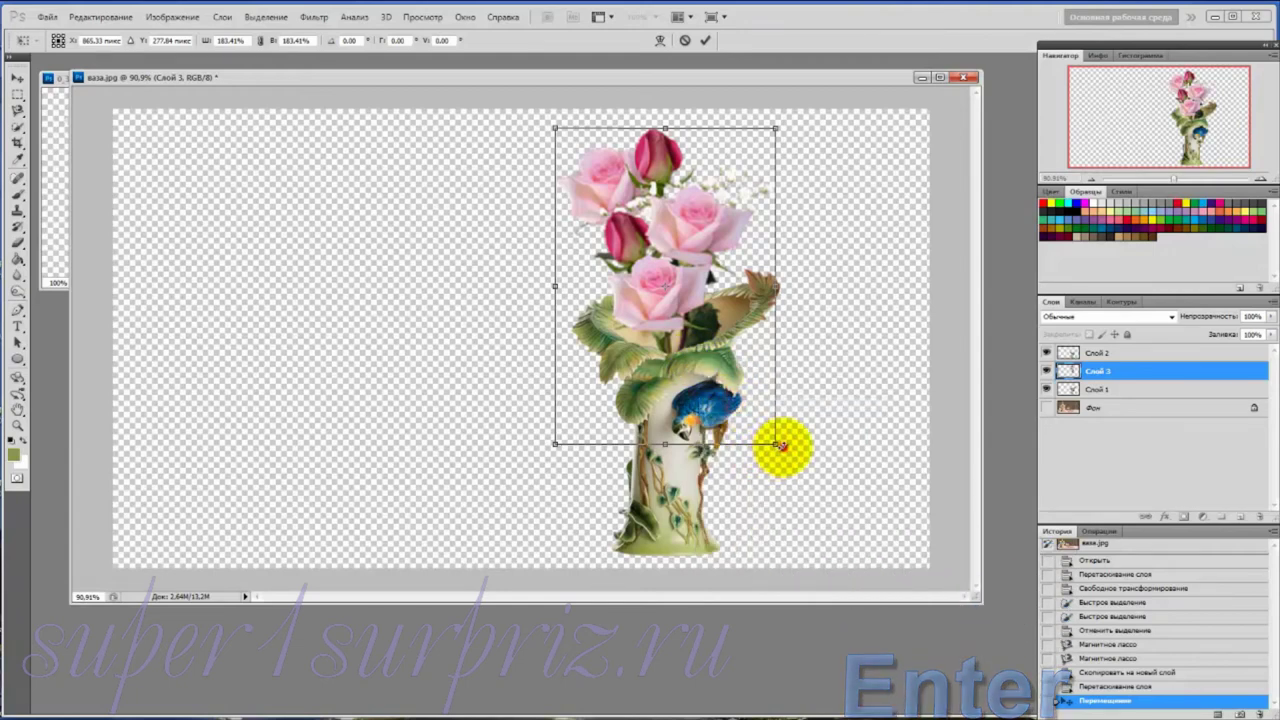
mouse_move(778, 443)
left_mouse_down()
mouse_move(763, 456)
mouse_move(740, 348)
left_mouse_up()
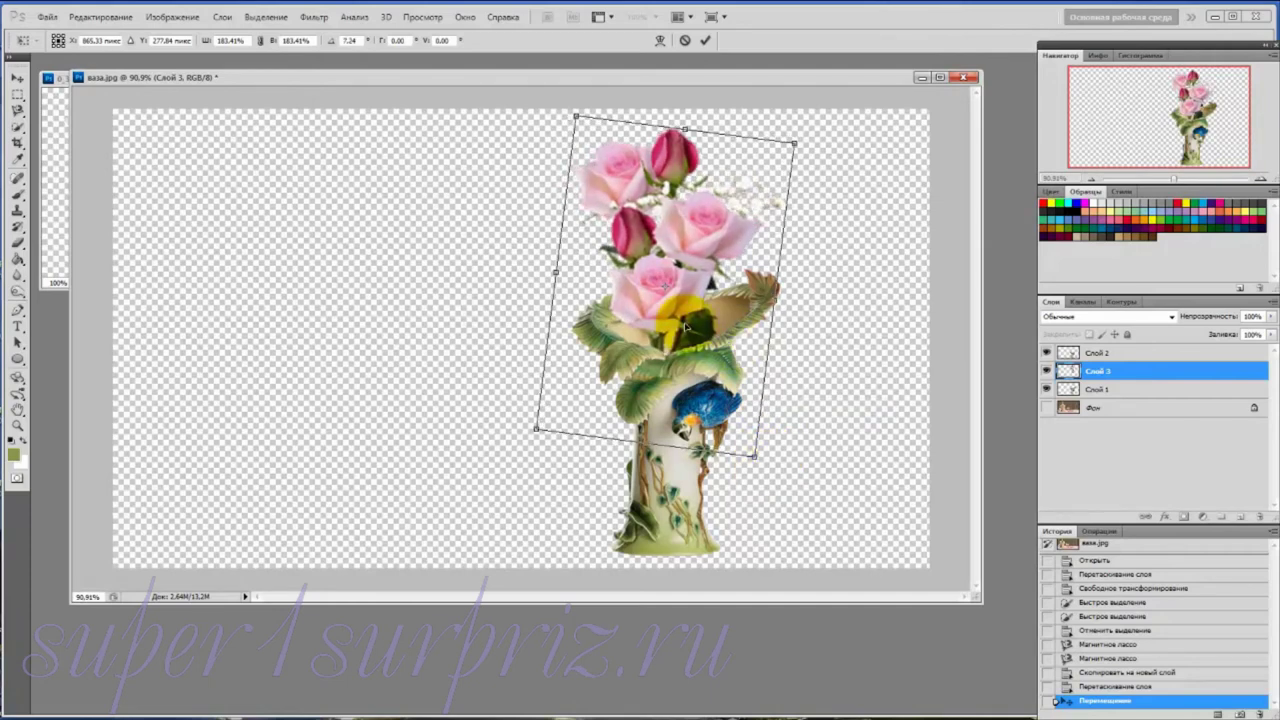
left_click_drag(666, 328, 694, 319)
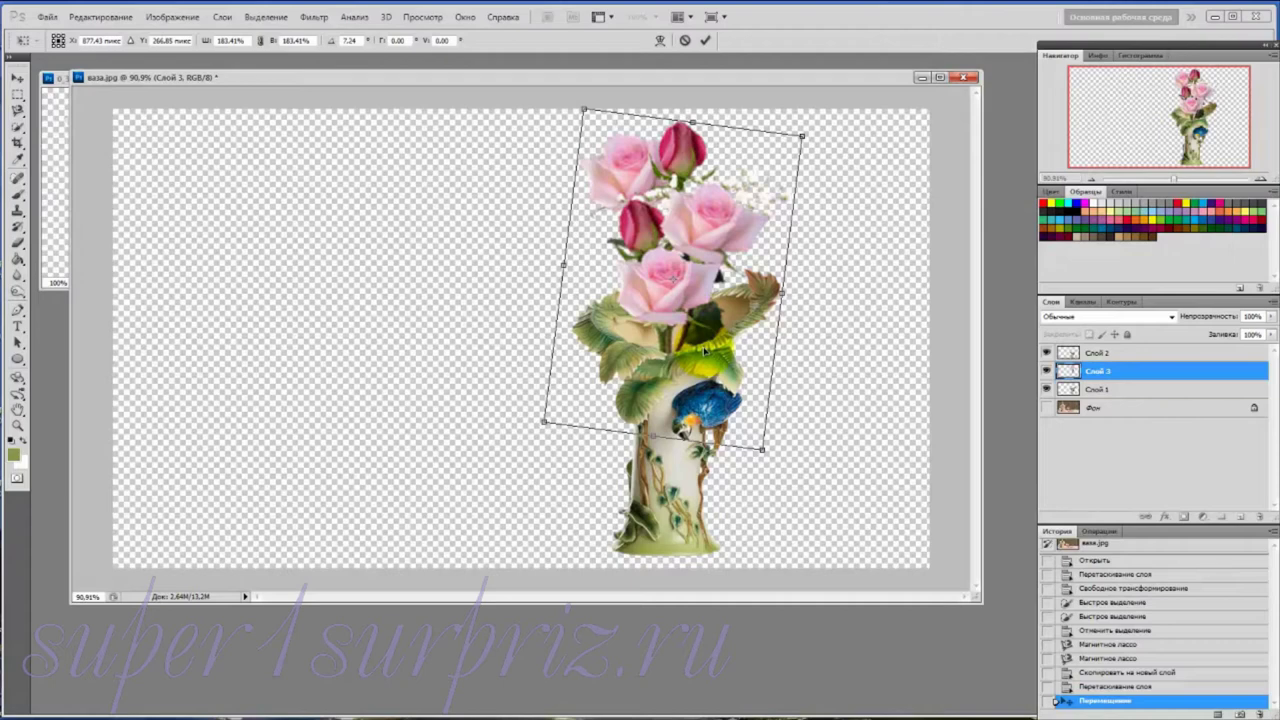
key("Return")
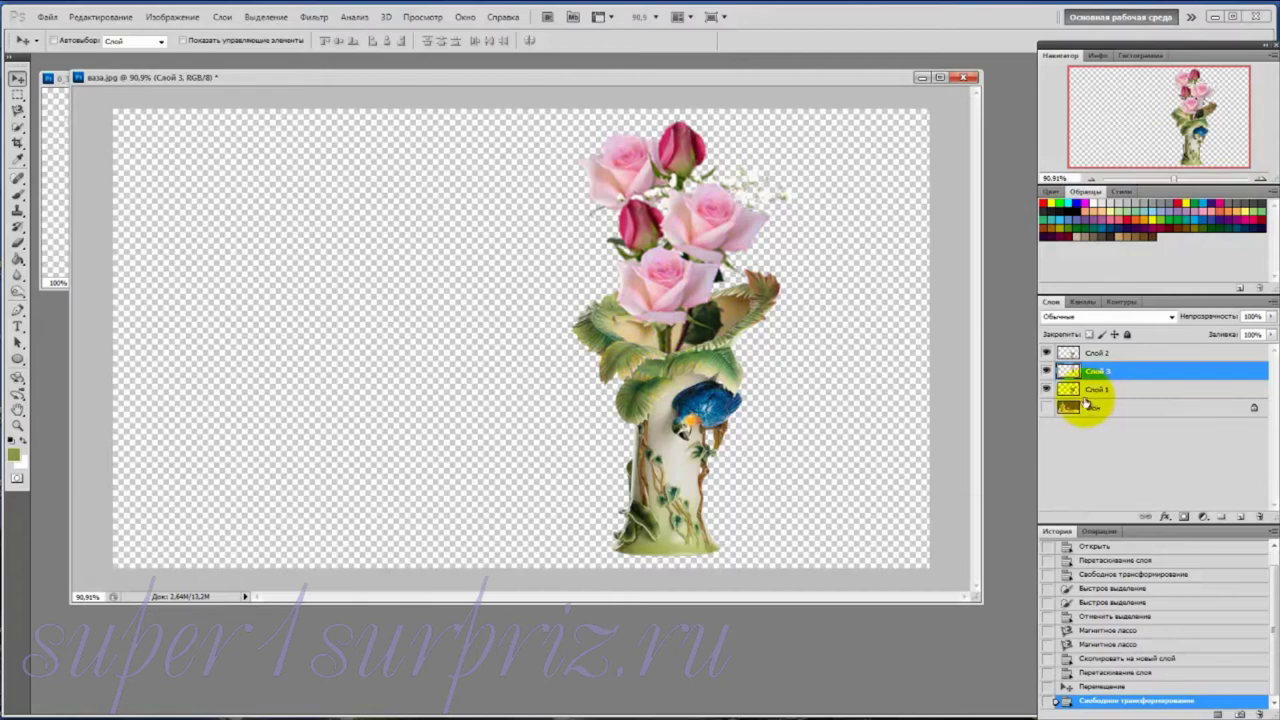
Compare Слой 2 and Слой 1 visibility, turn the Фон background back on, and select Слой 2
left_click(1047, 354)
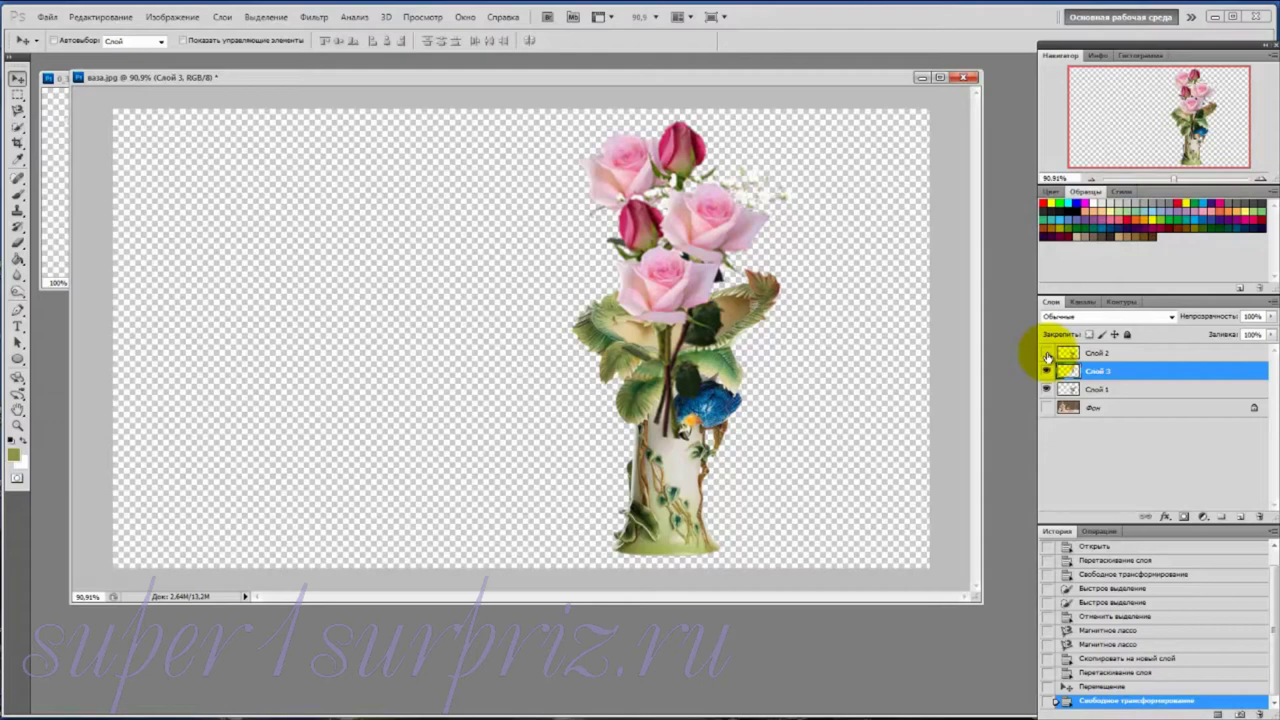
left_click(1047, 354)
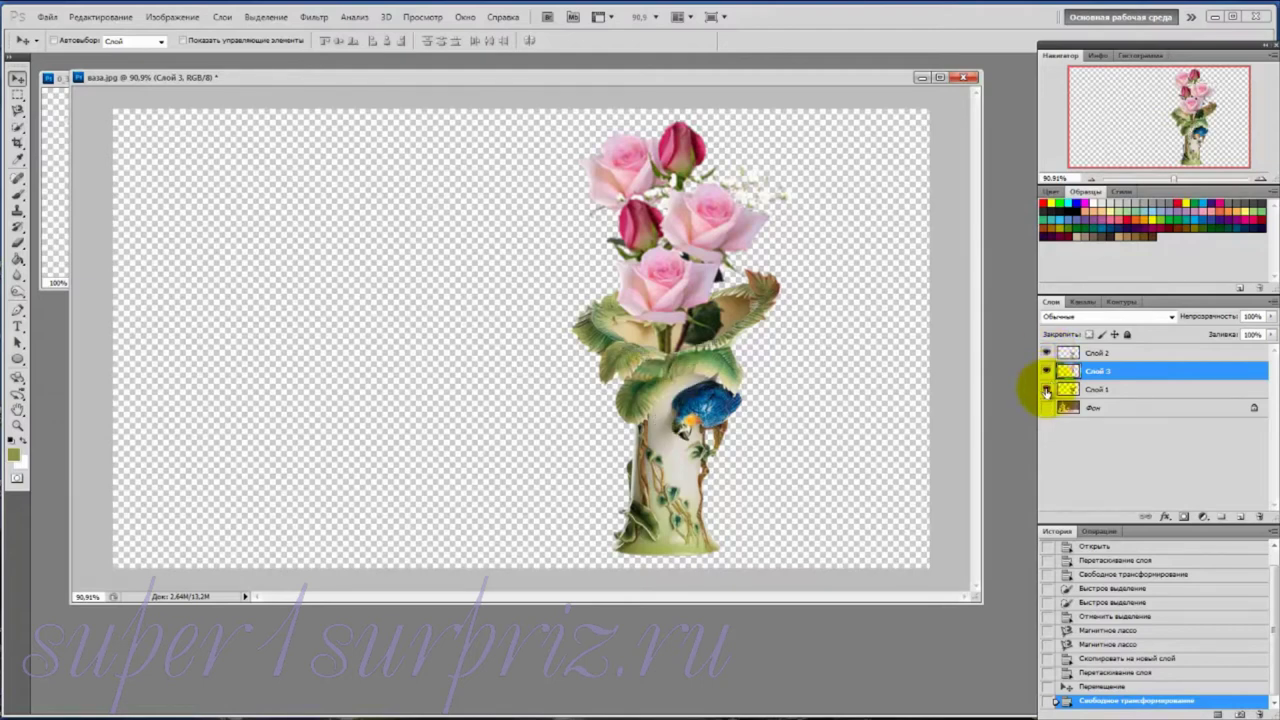
left_click(1046, 389)
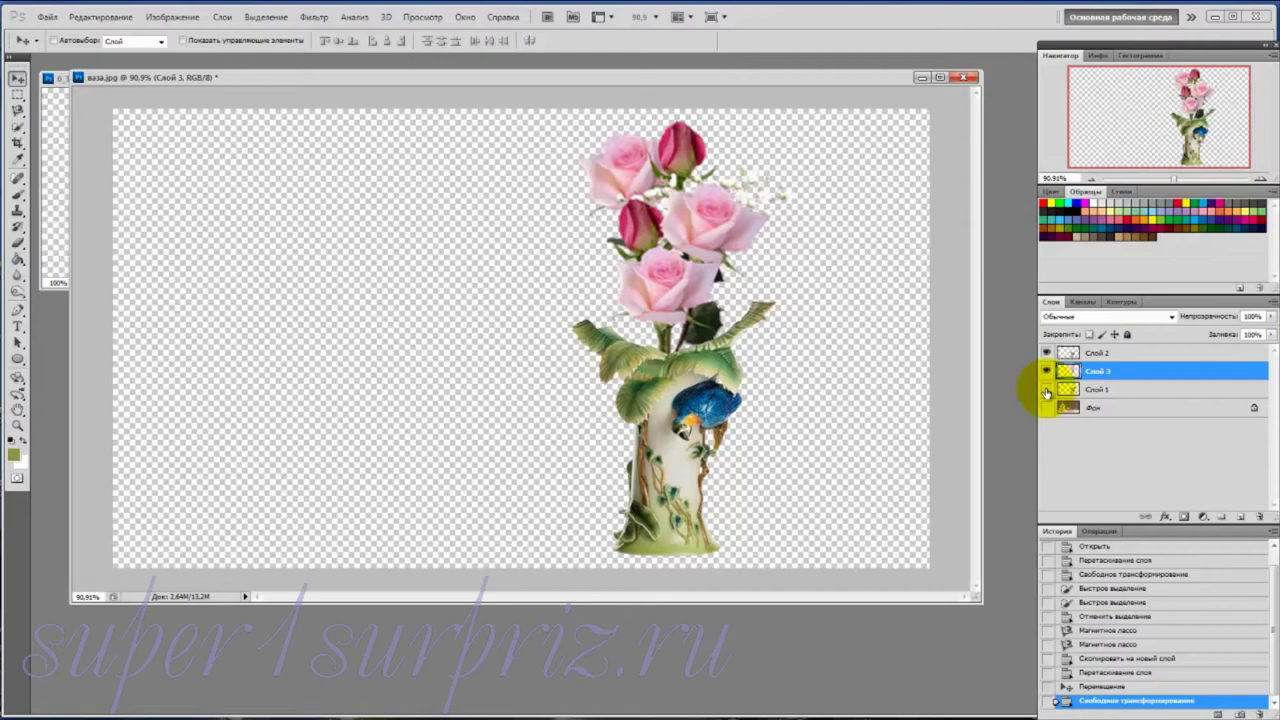
left_click(1046, 389)
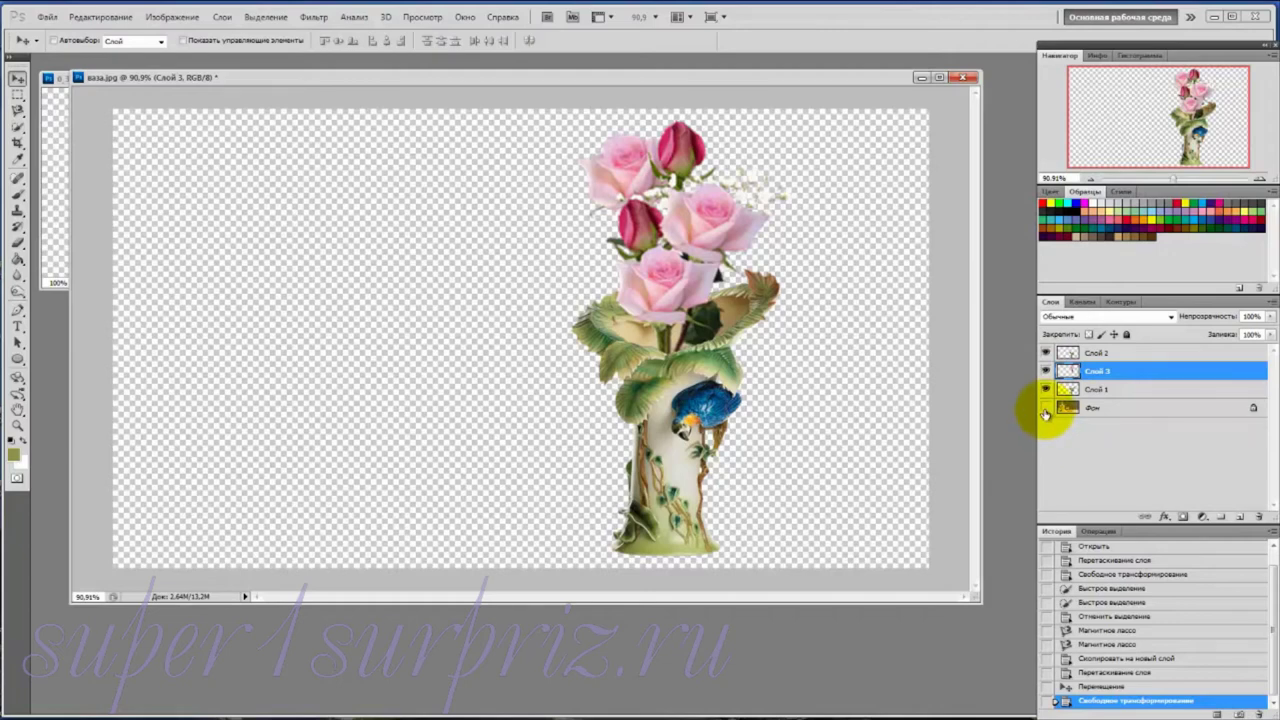
left_click(1046, 408)
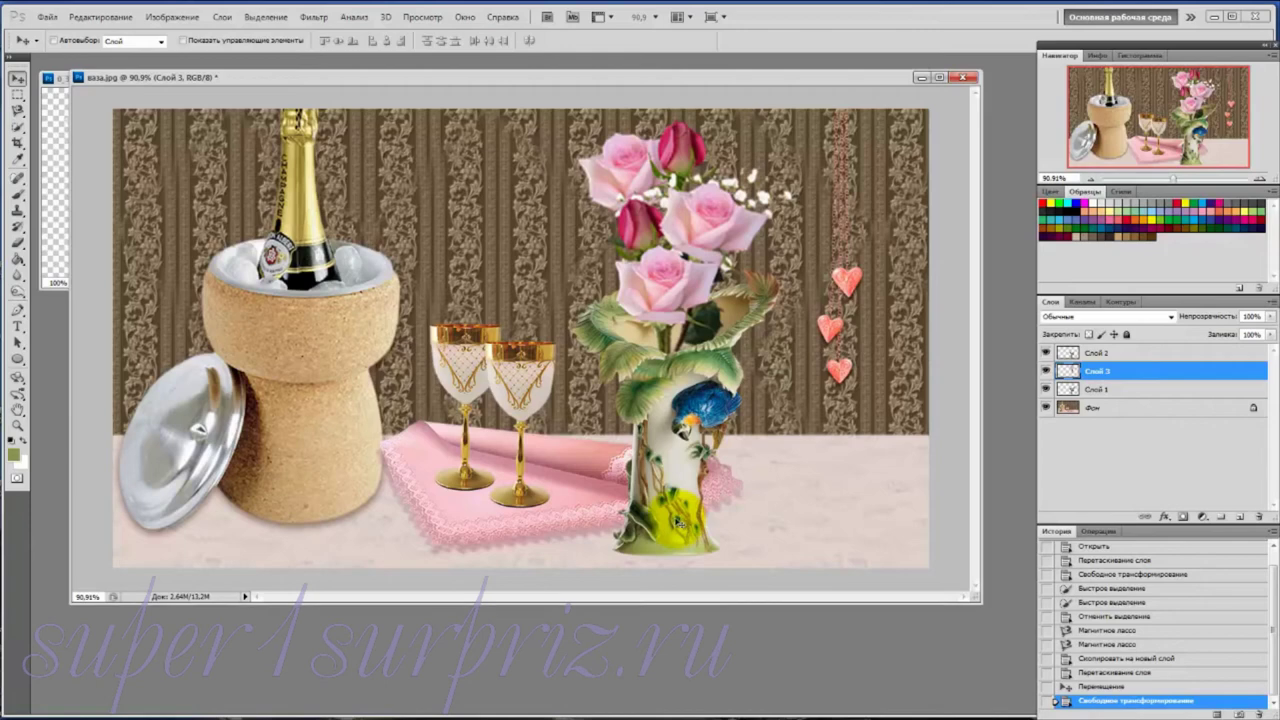
left_click(1140, 354)
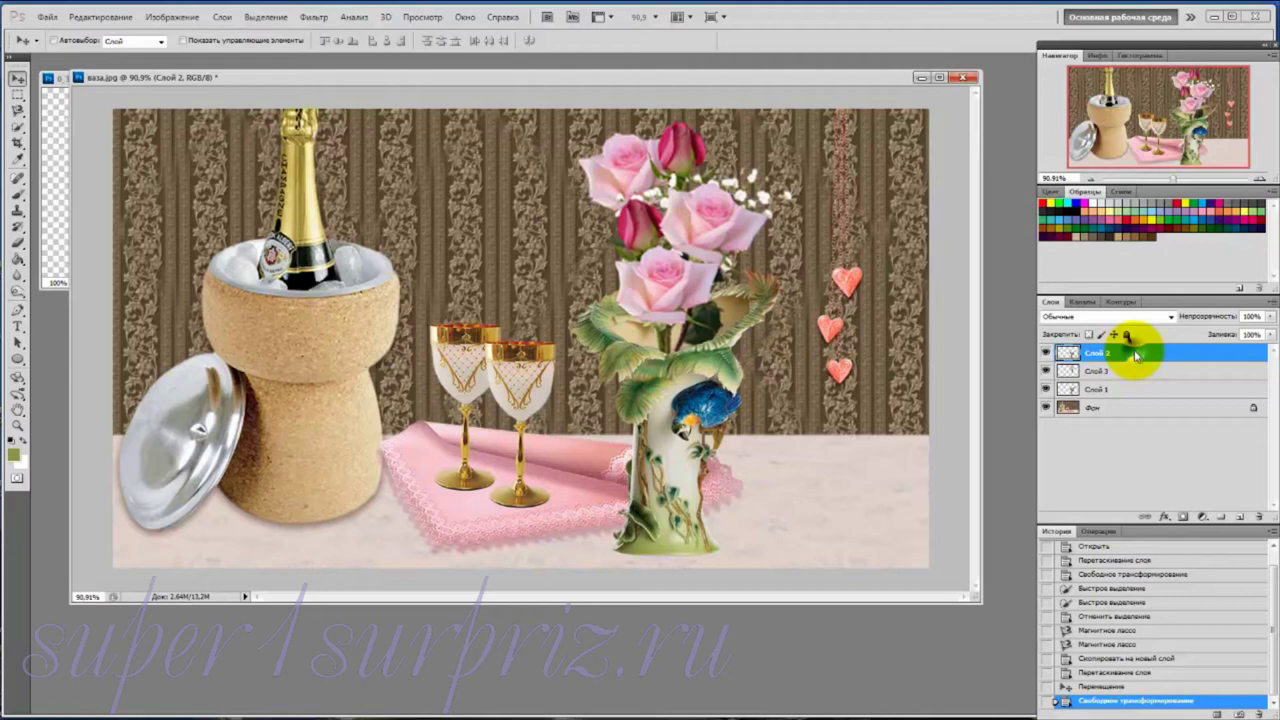
Enable a drop shadow on Слой 2 in dark olive 505828, sampled from the vase
right_click(1136, 356)
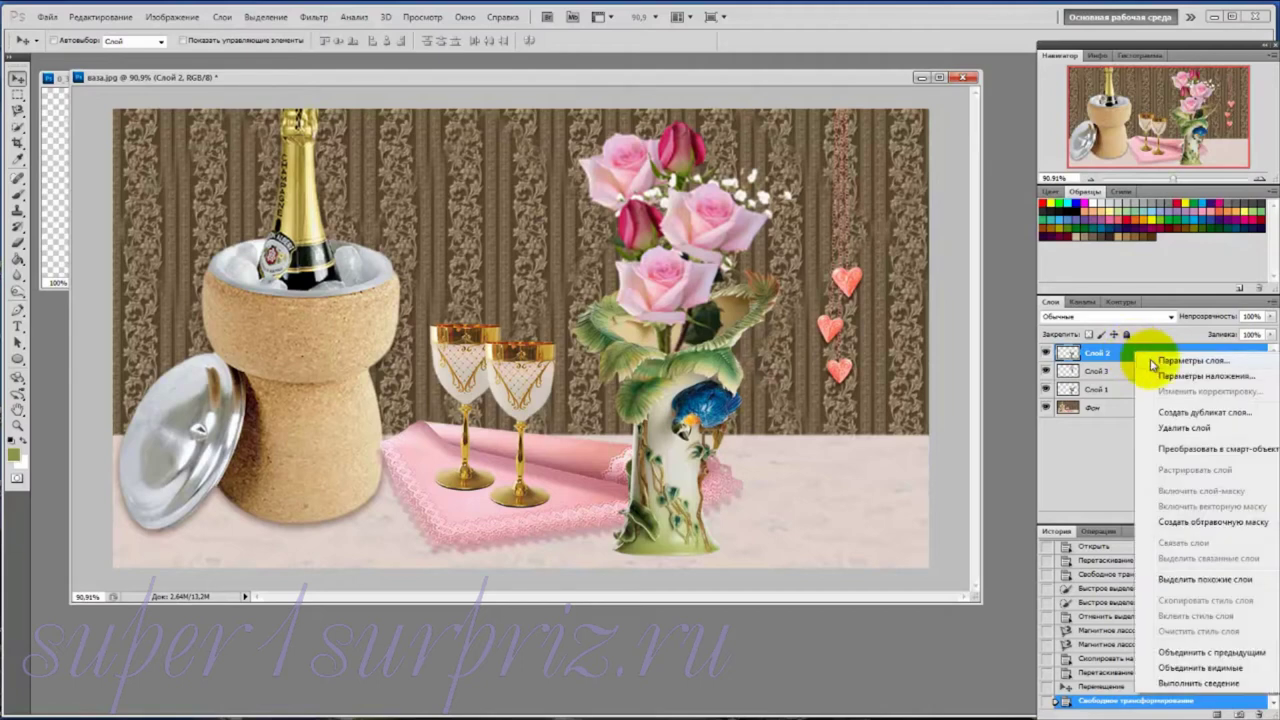
left_click(1160, 377)
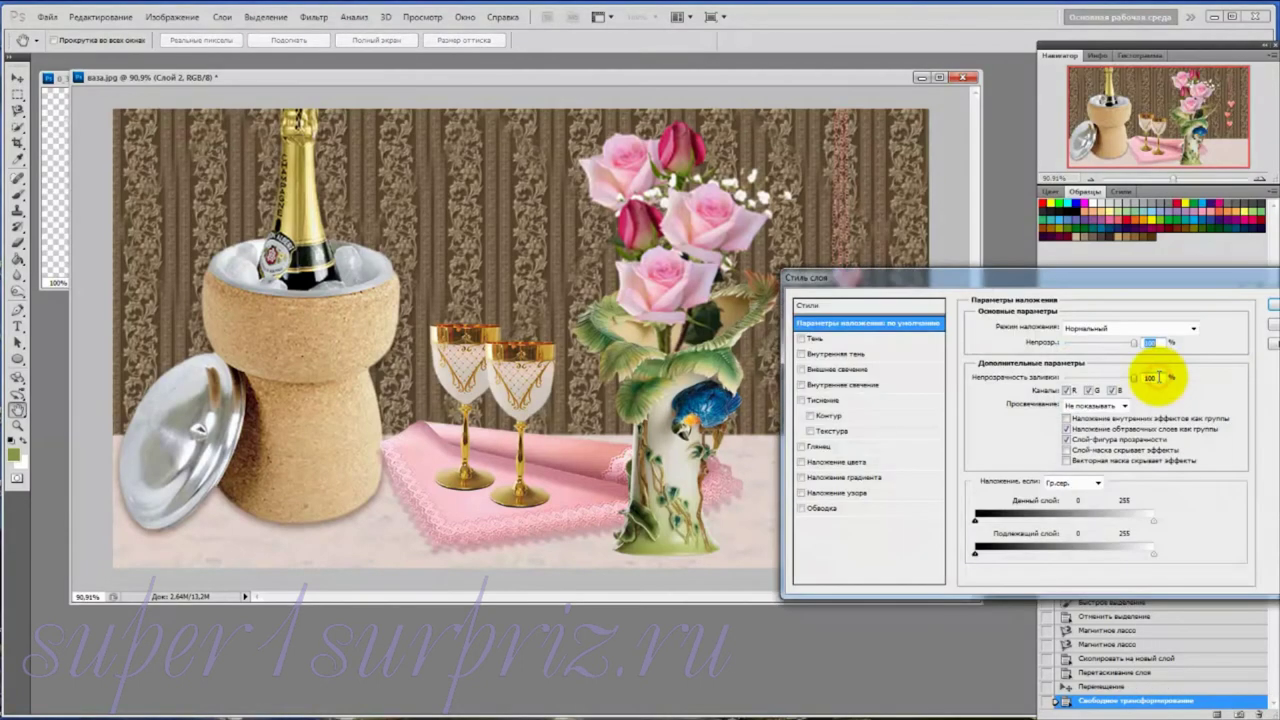
left_click(803, 340)
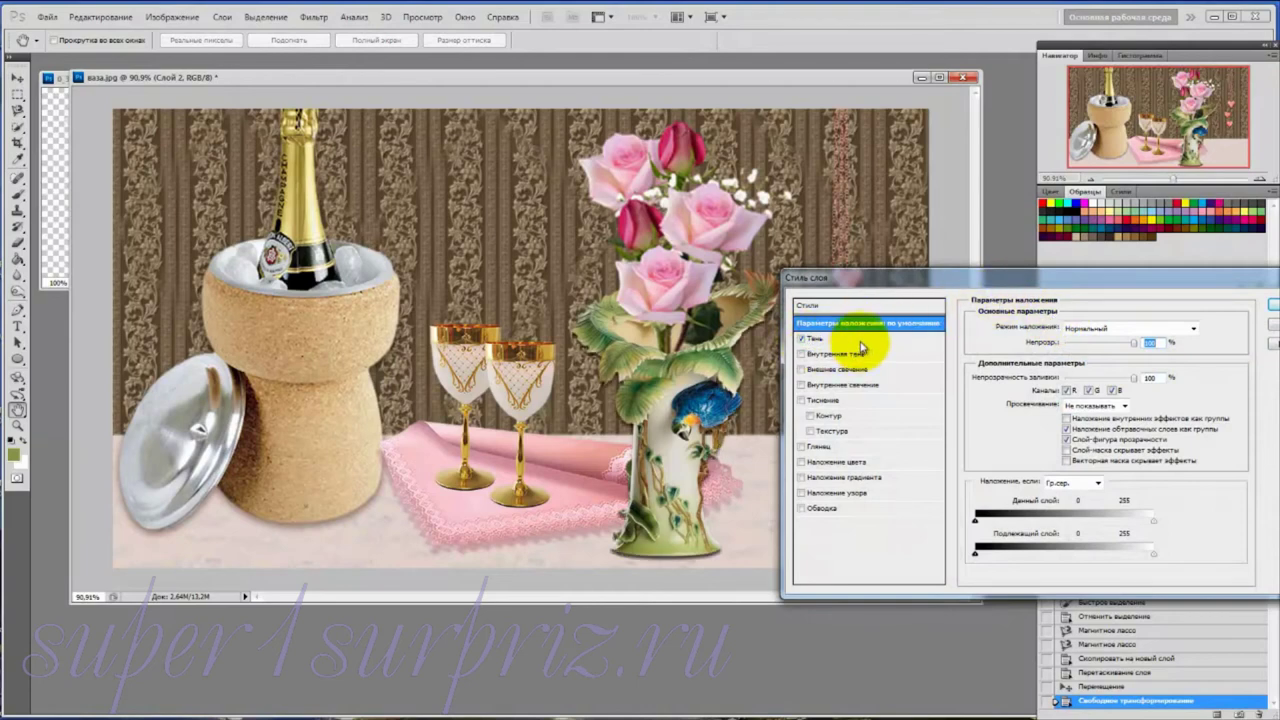
left_click(860, 343)
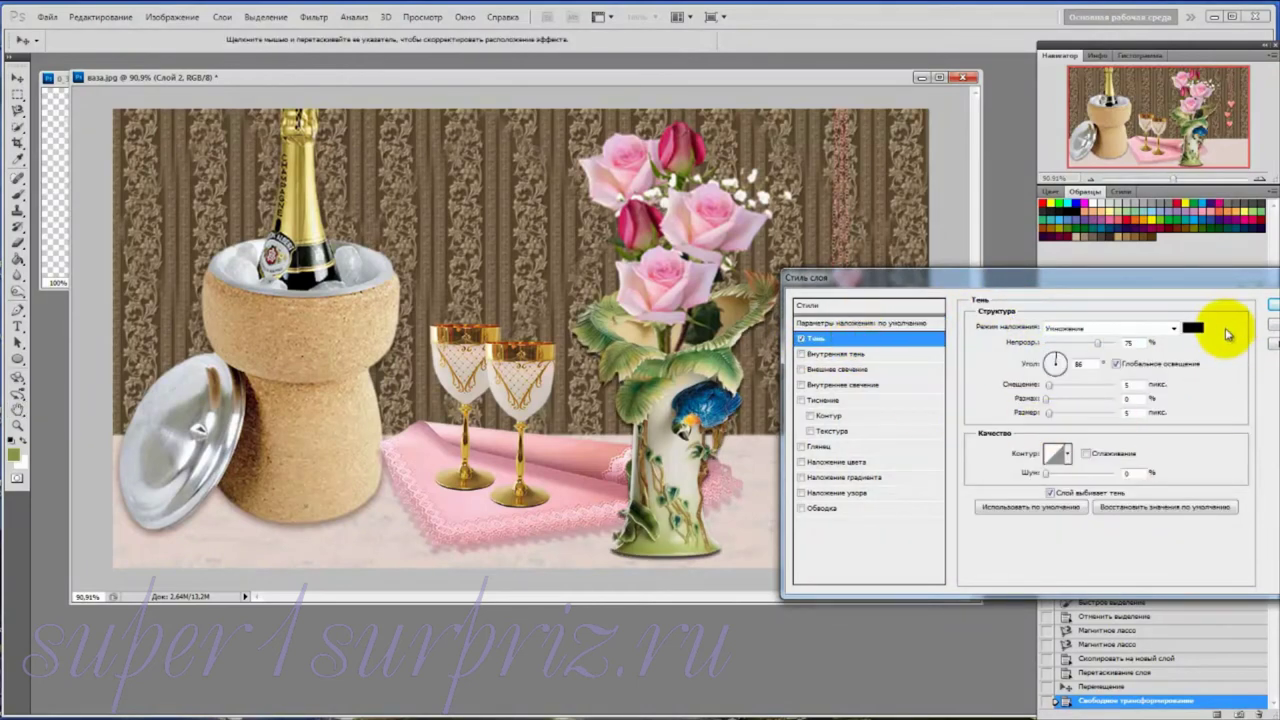
left_click(1192, 328)
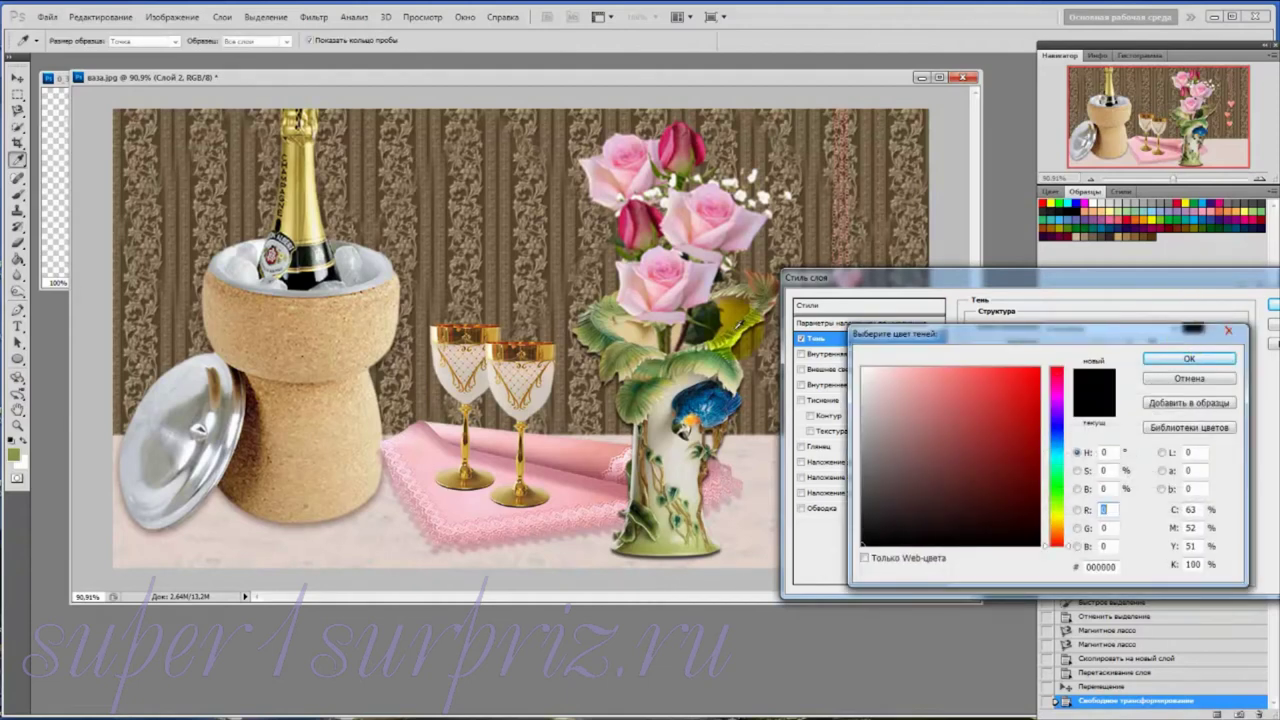
left_click(627, 541)
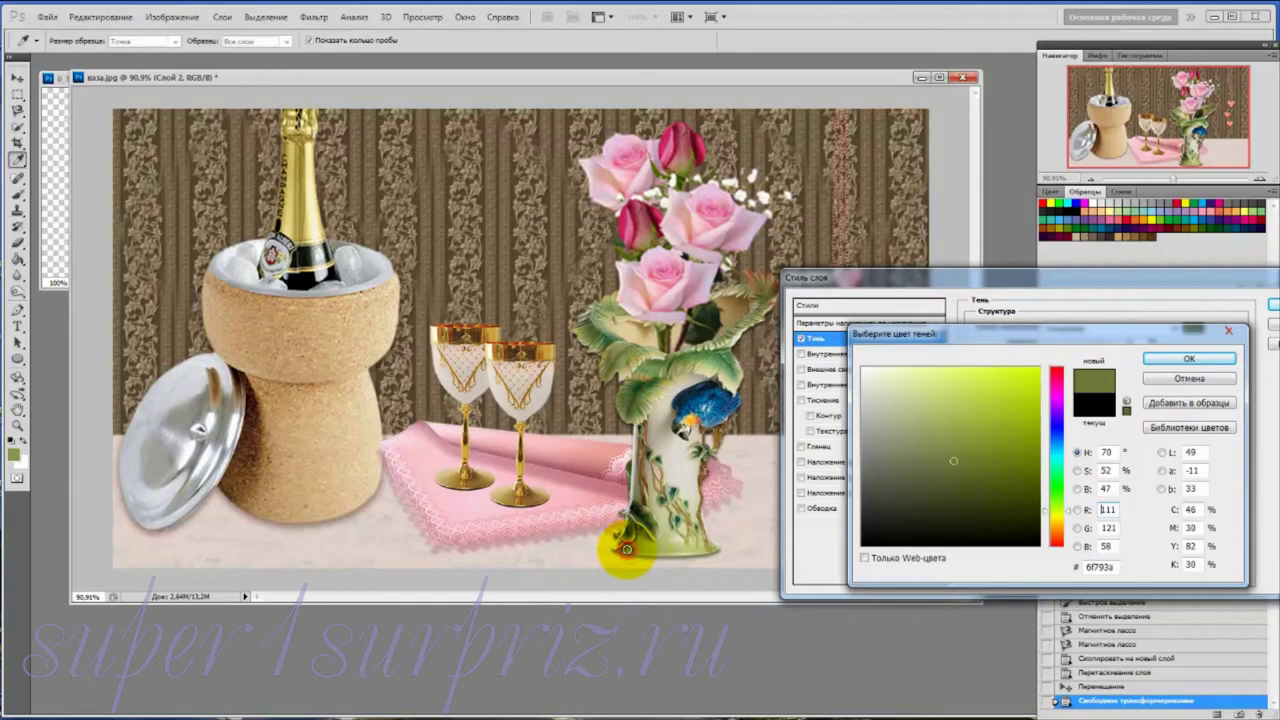
left_click(958, 484)
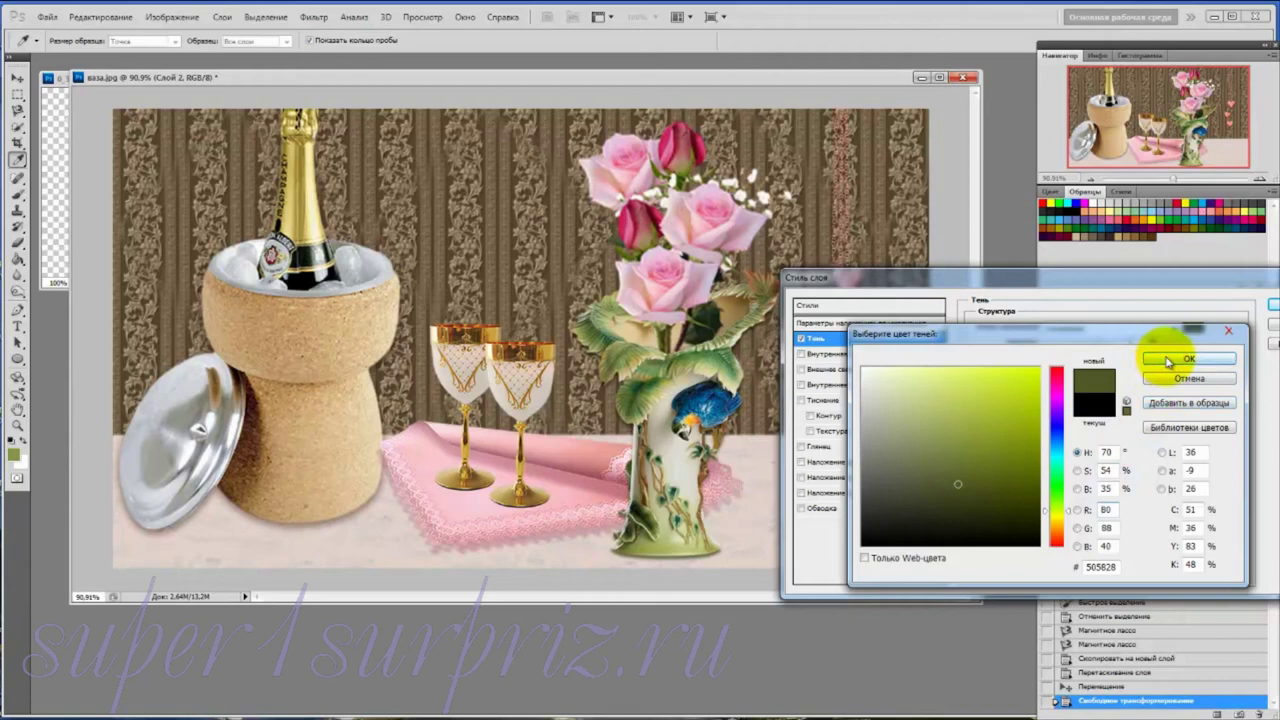
left_click(1168, 360)
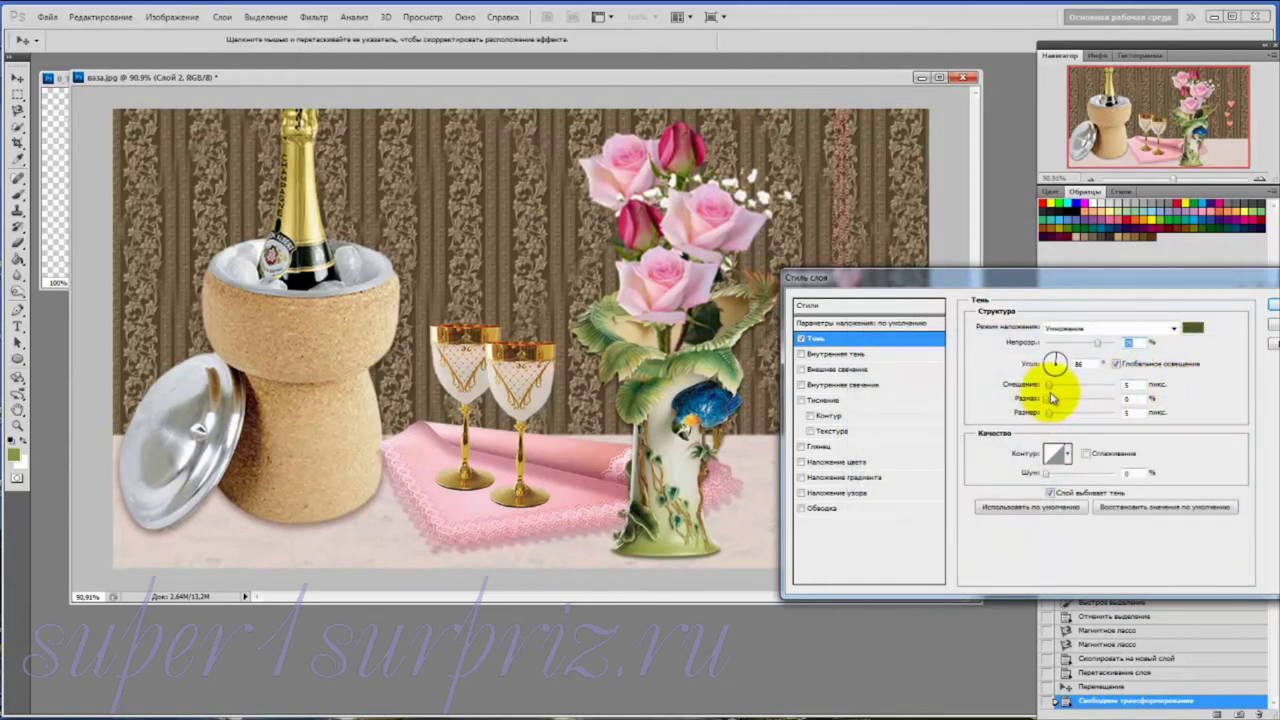
Set the shadow distance to 7 px and size to 9 px, then apply it
left_click_drag(1050, 386, 1052, 420)
left_click(1049, 416)
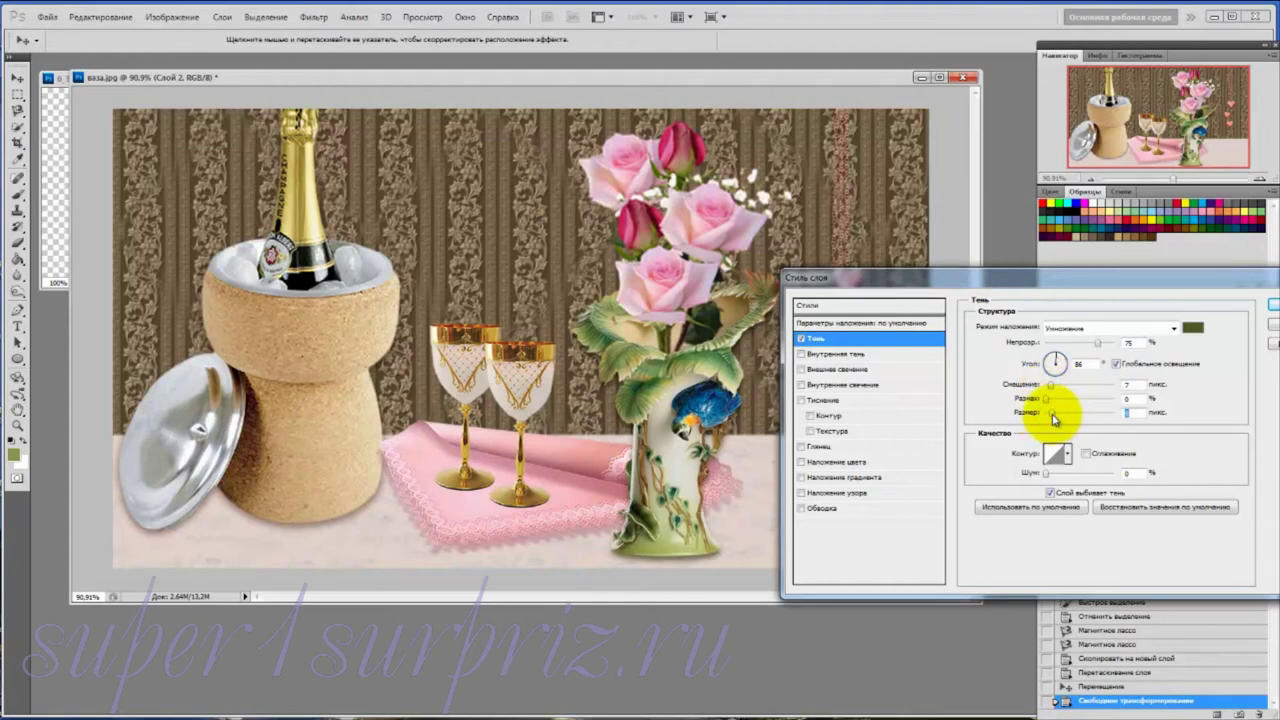
left_click(1048, 398)
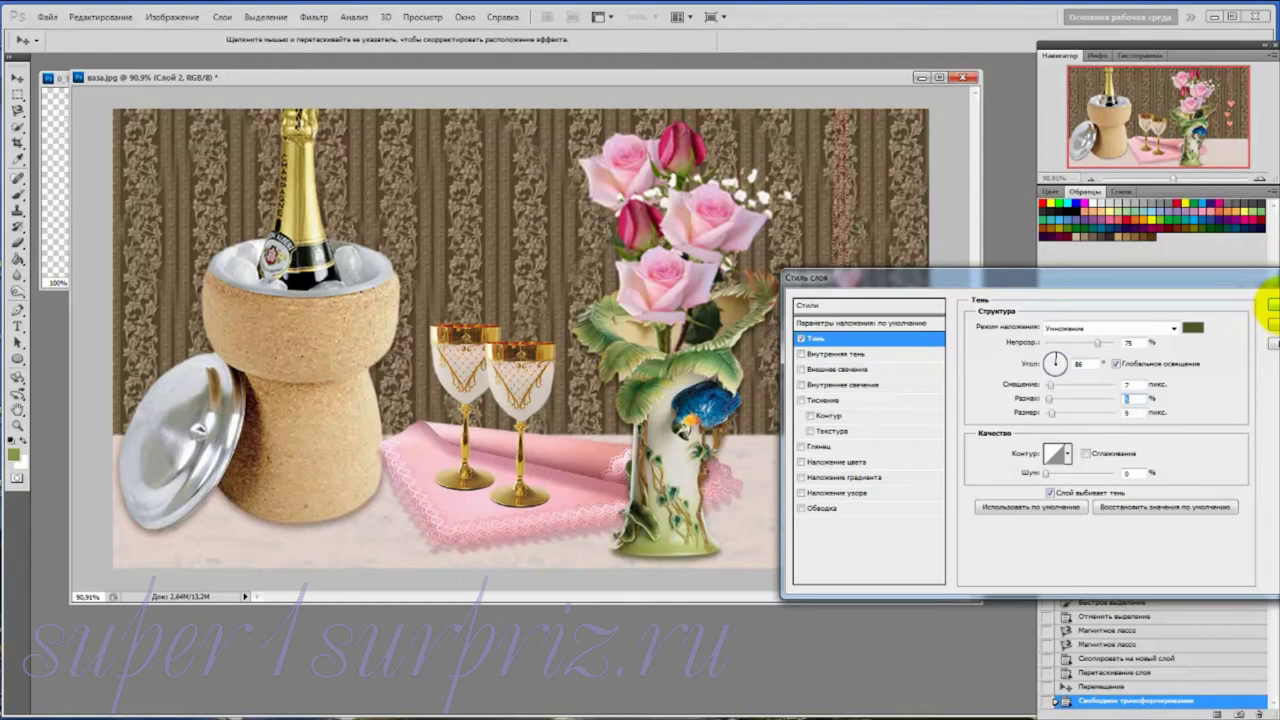
left_click(1271, 304)
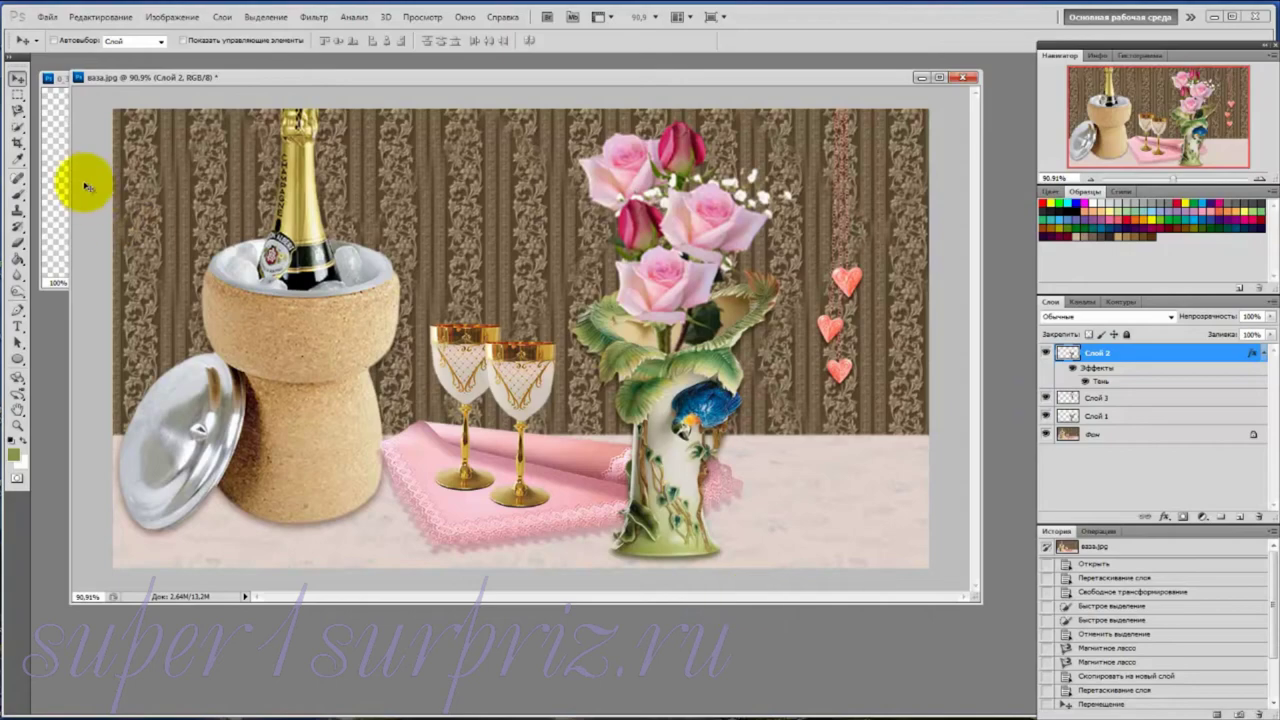
Open the red ring box PNG from the фарфор folder, converting it to the working colour space
left_click(46, 17)
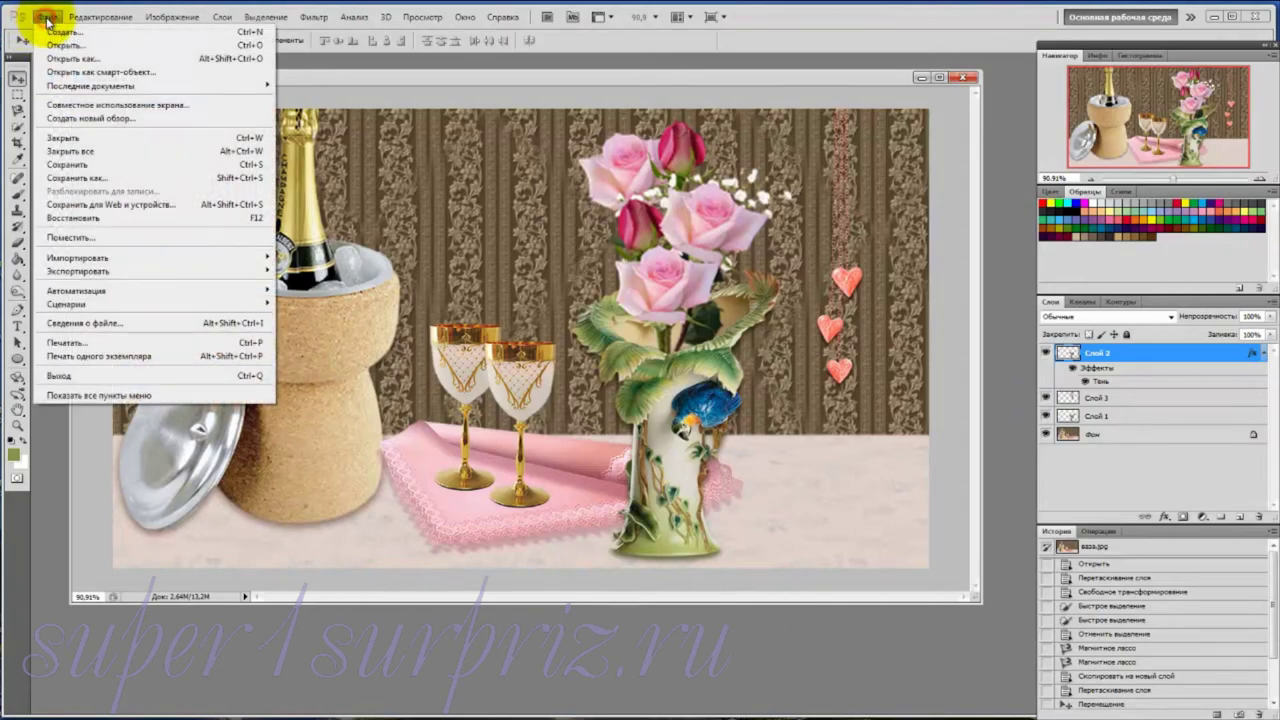
left_click(60, 46)
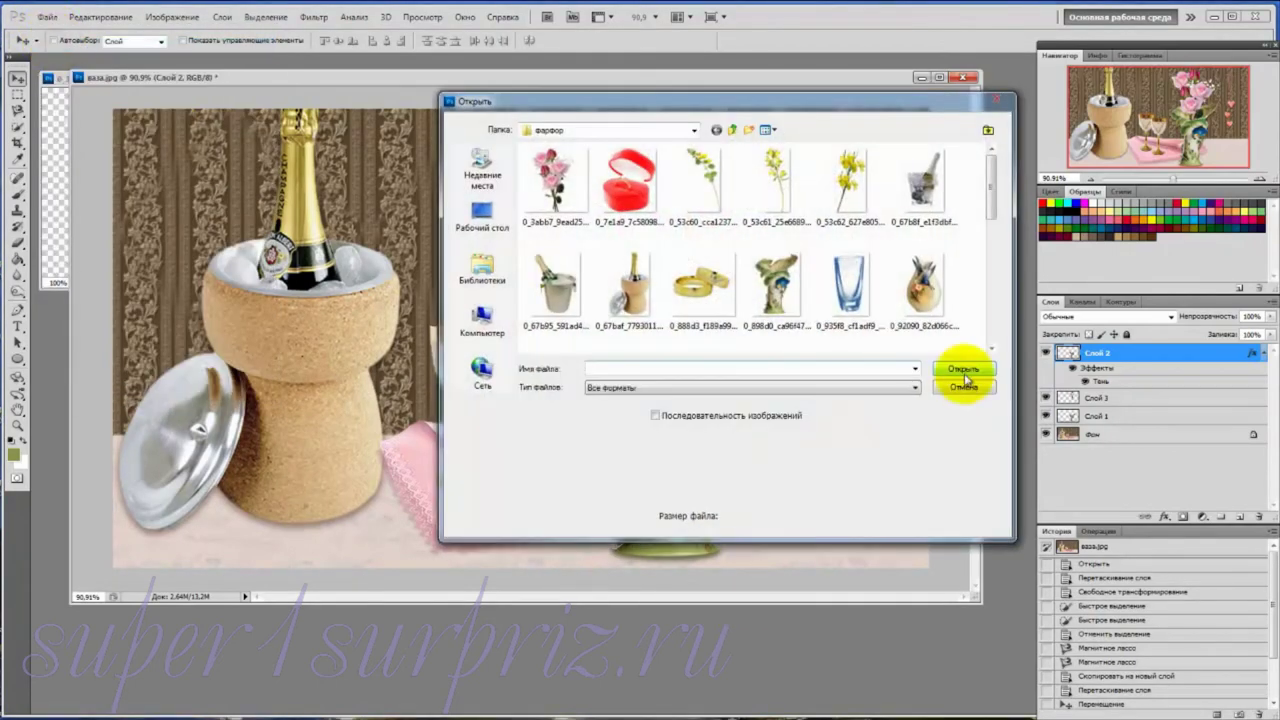
left_click(633, 200)
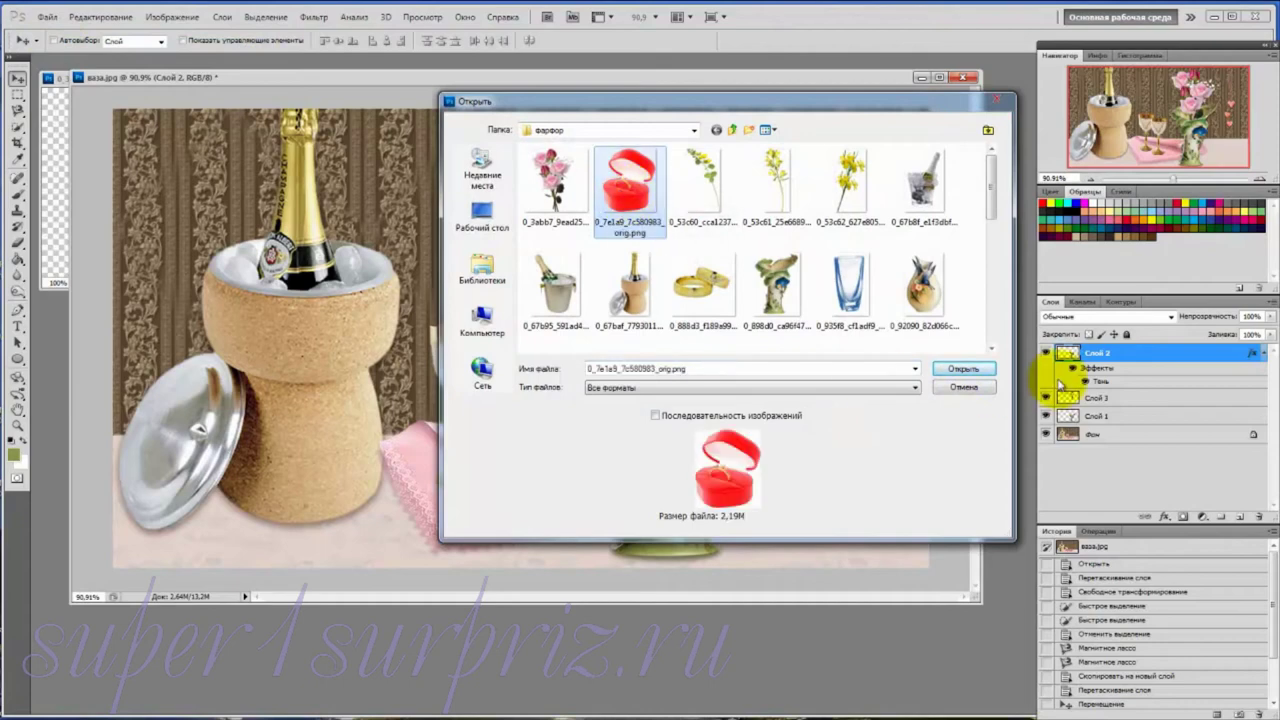
left_click(985, 370)
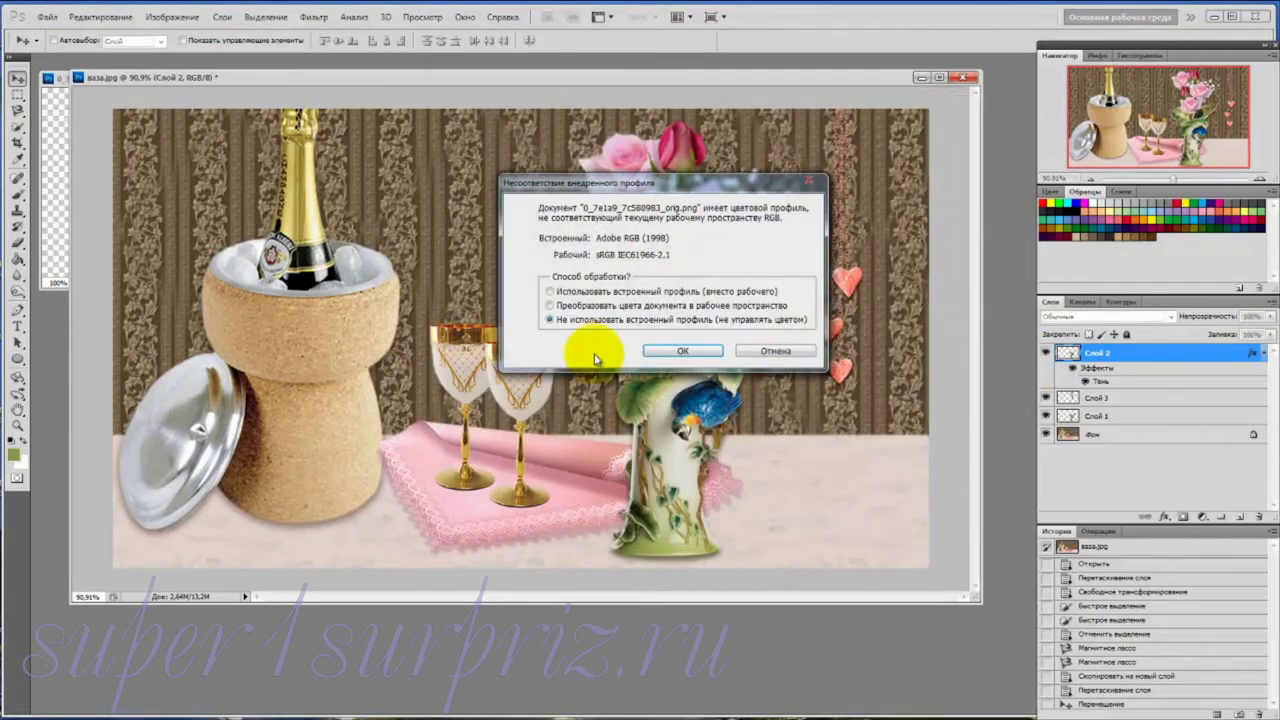
left_click(550, 306)
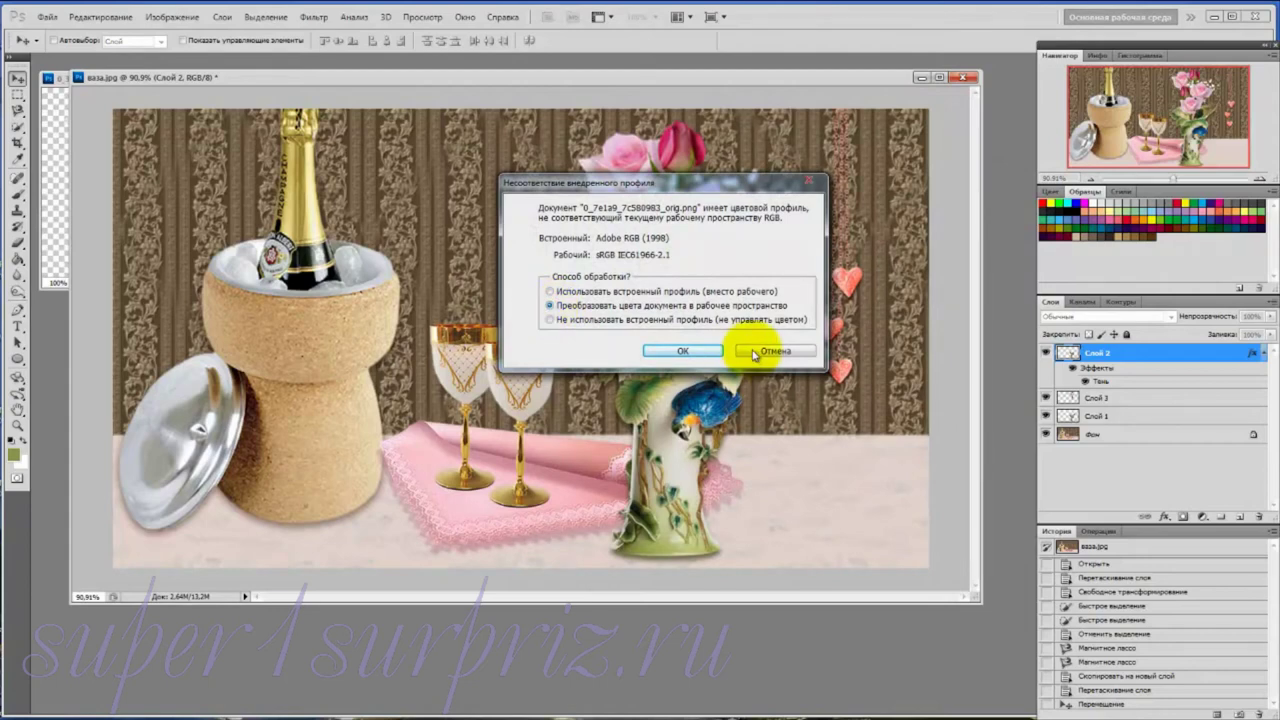
left_click(708, 351)
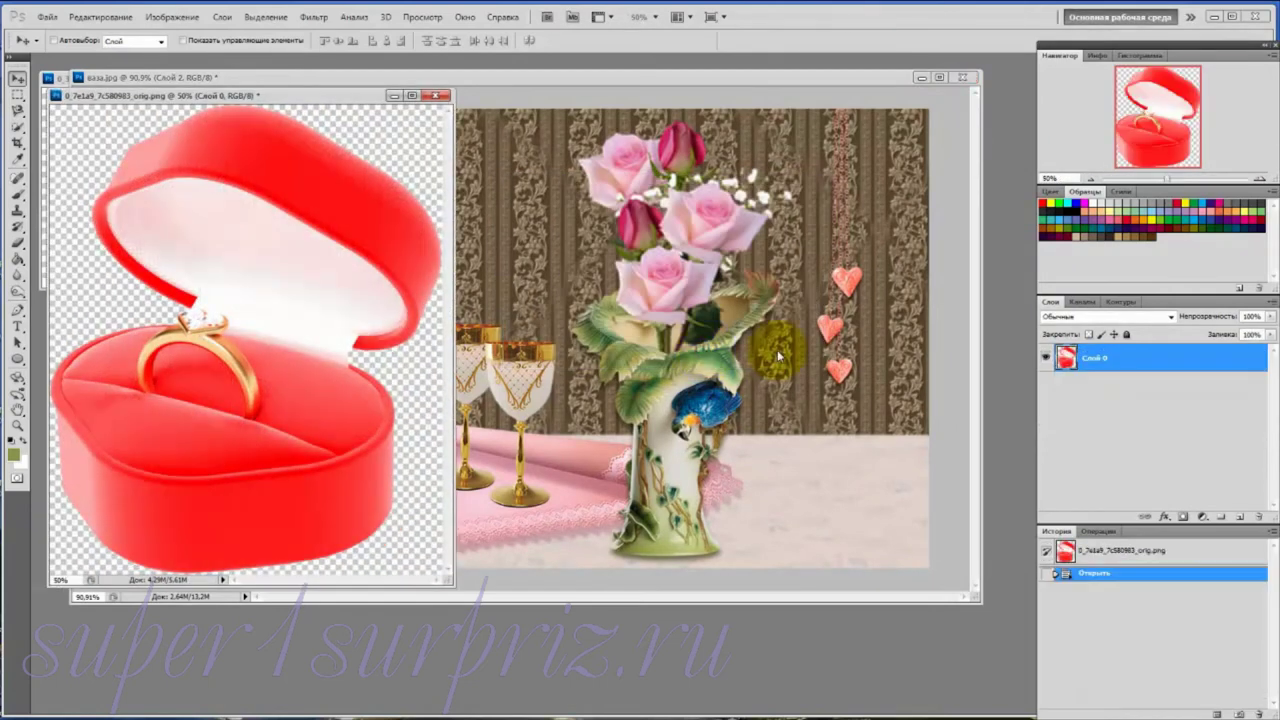
Drag the ring box with the Move tool into the vase collage as a new layer
left_click(17, 78)
left_click(366, 337)
left_click_drag(366, 337, 713, 440)
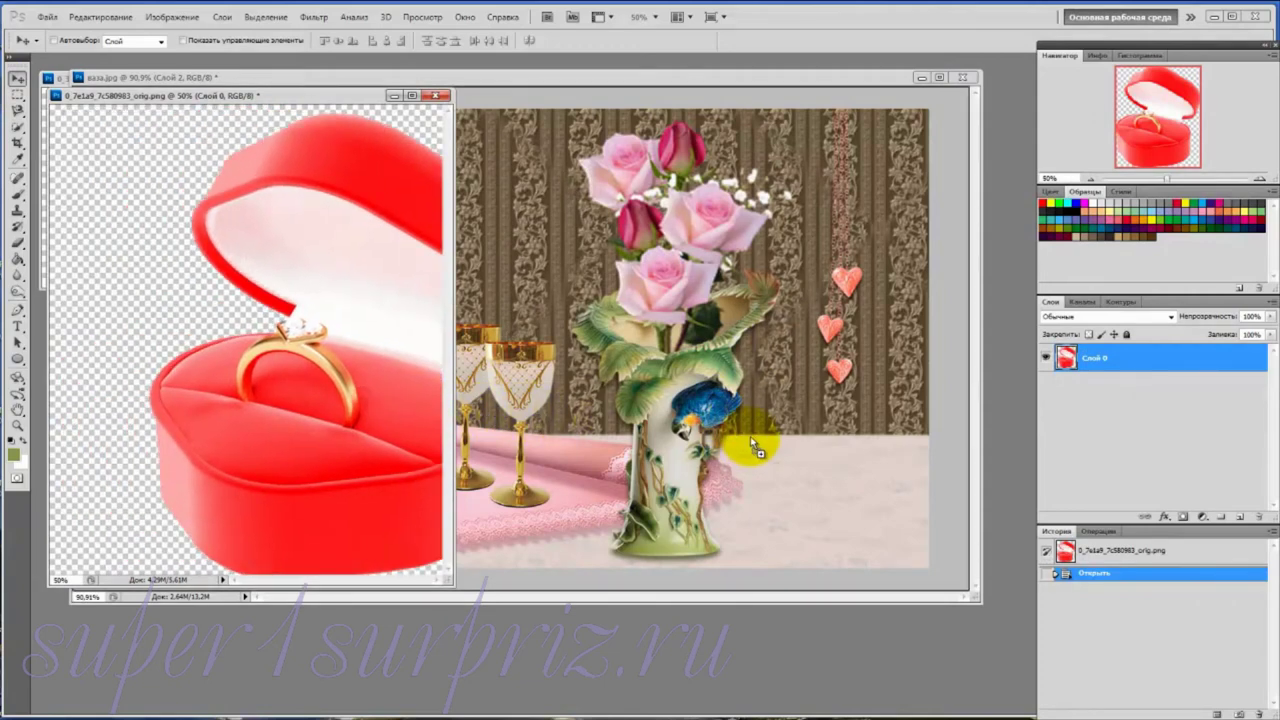
left_click_drag(708, 434, 750, 436)
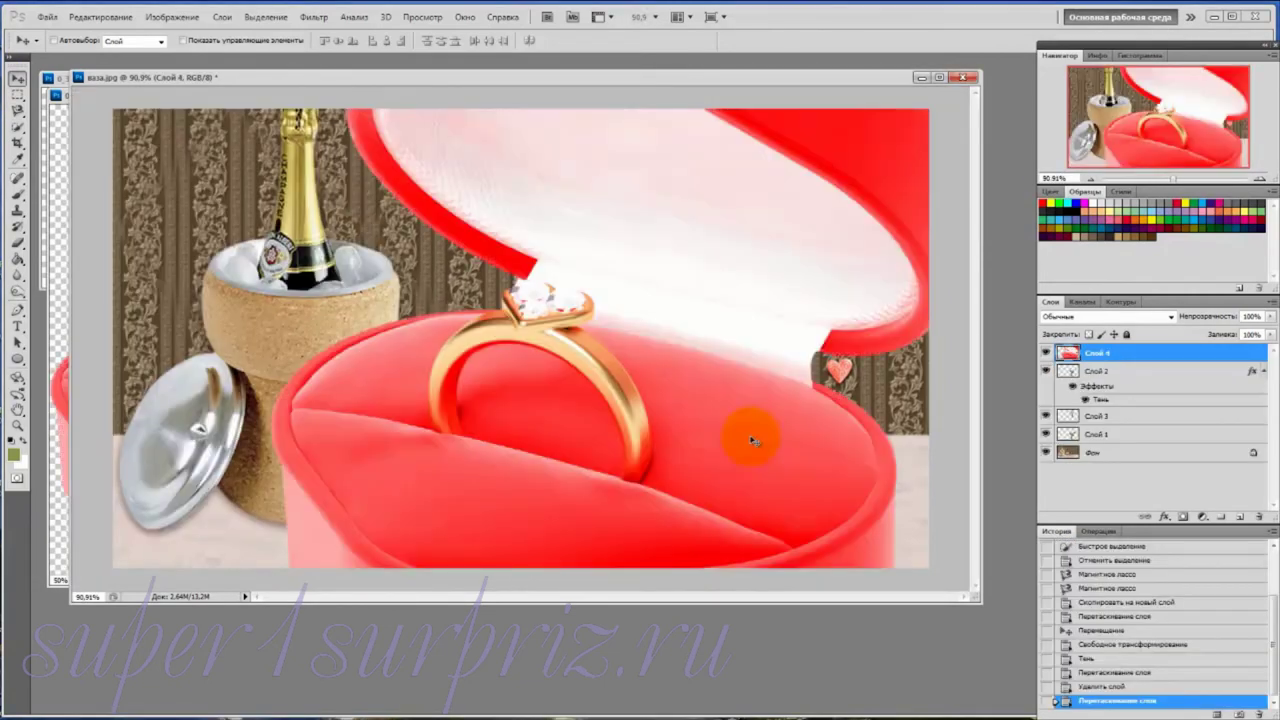
Close the ring box and roses source documents
left_click(60, 284)
left_click(435, 96)
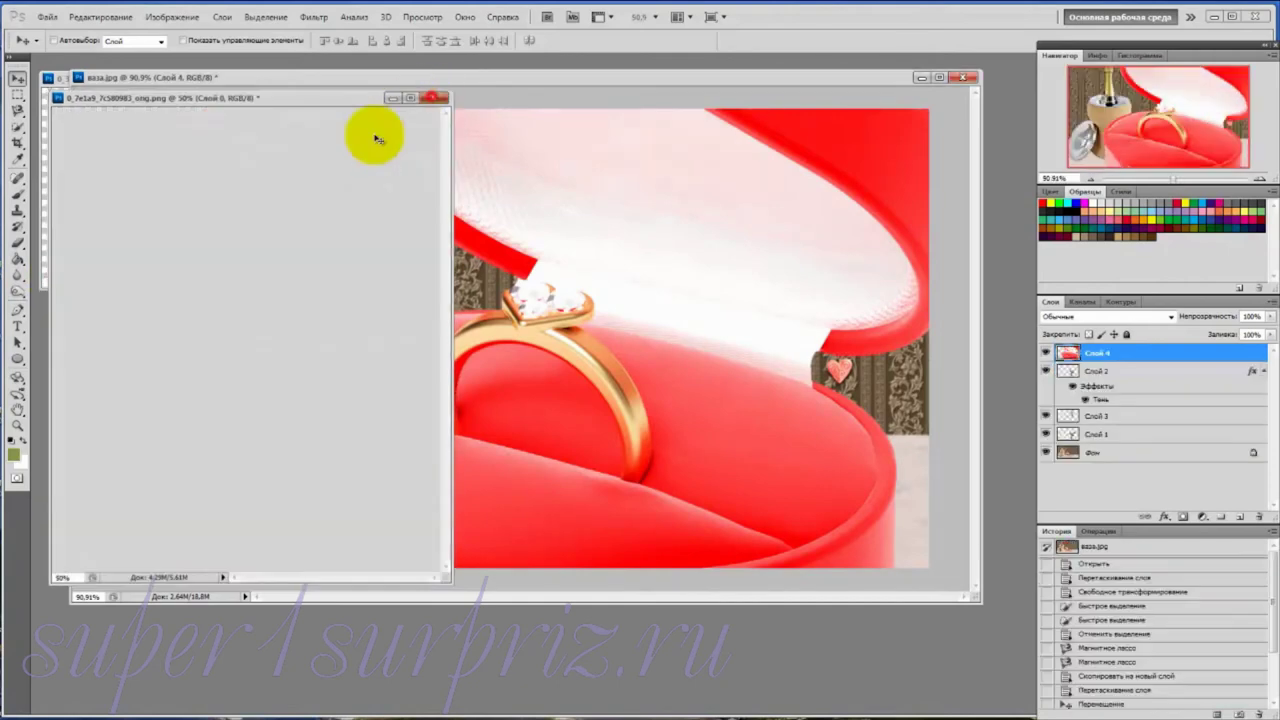
left_click(49, 204)
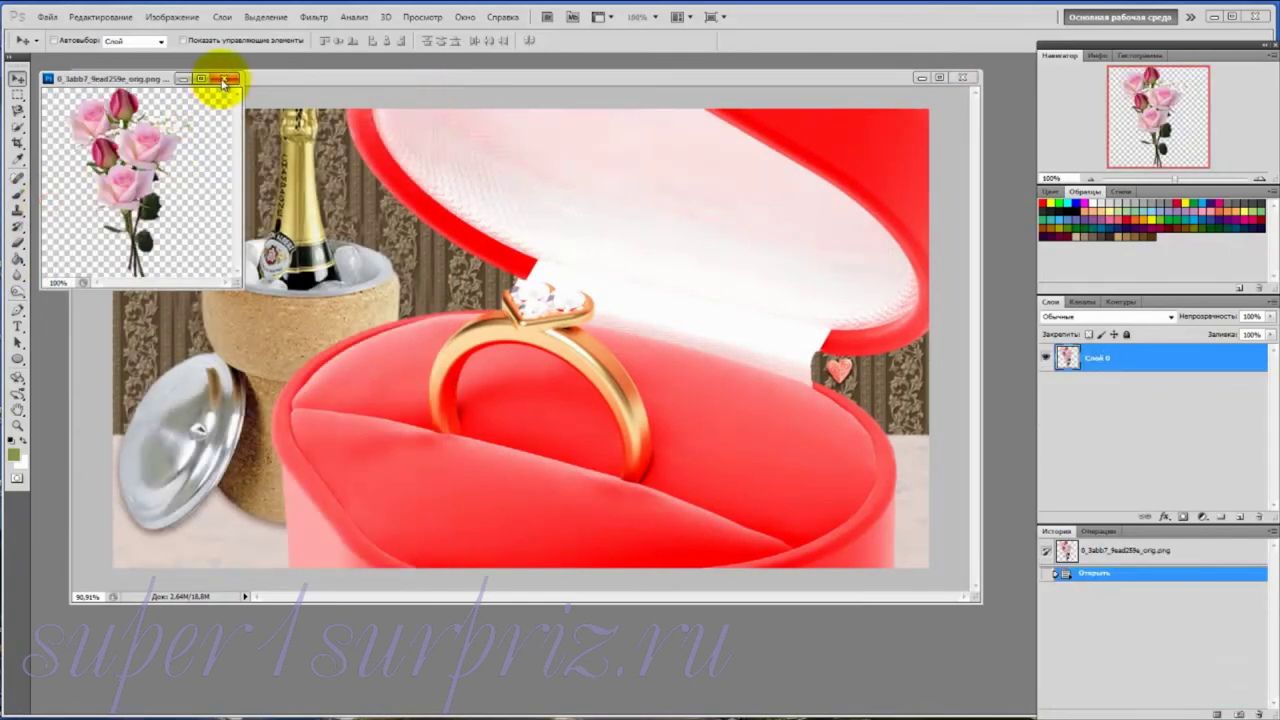
left_click(229, 78)
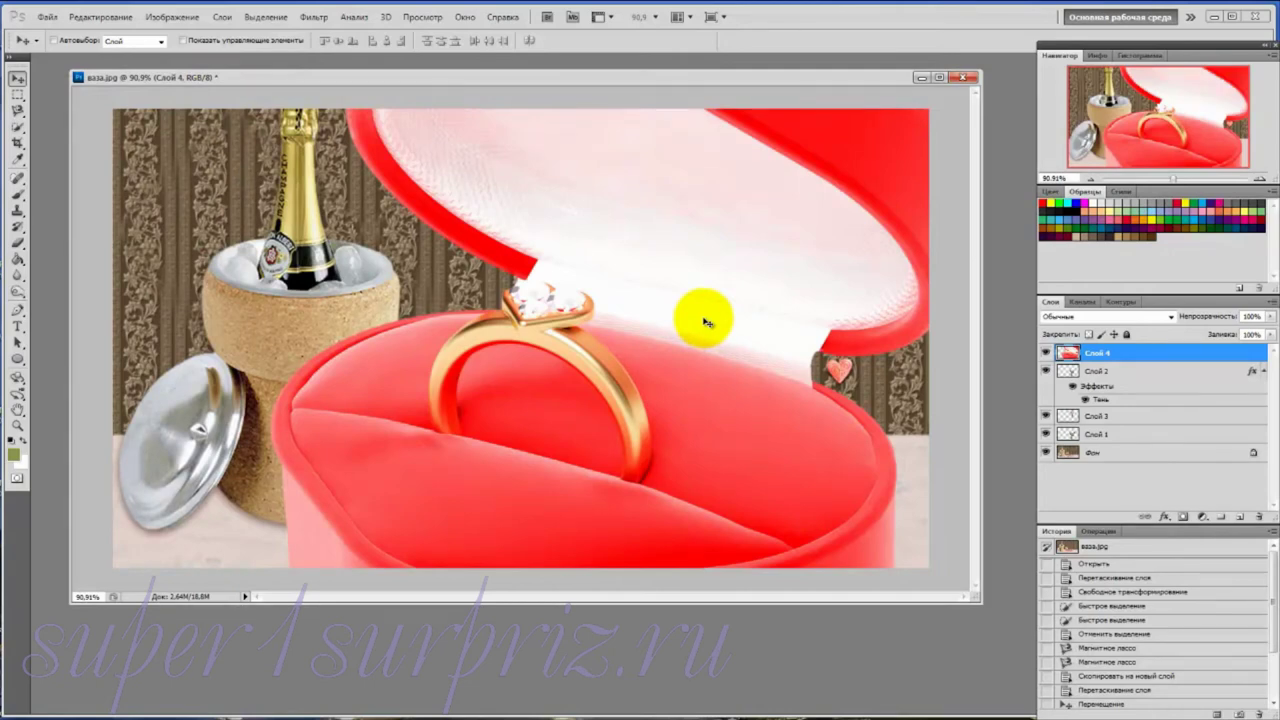
Scale the ring box on Слой 4 down to about 11%
left_click(88, 17)
mouse_move(120, 290)
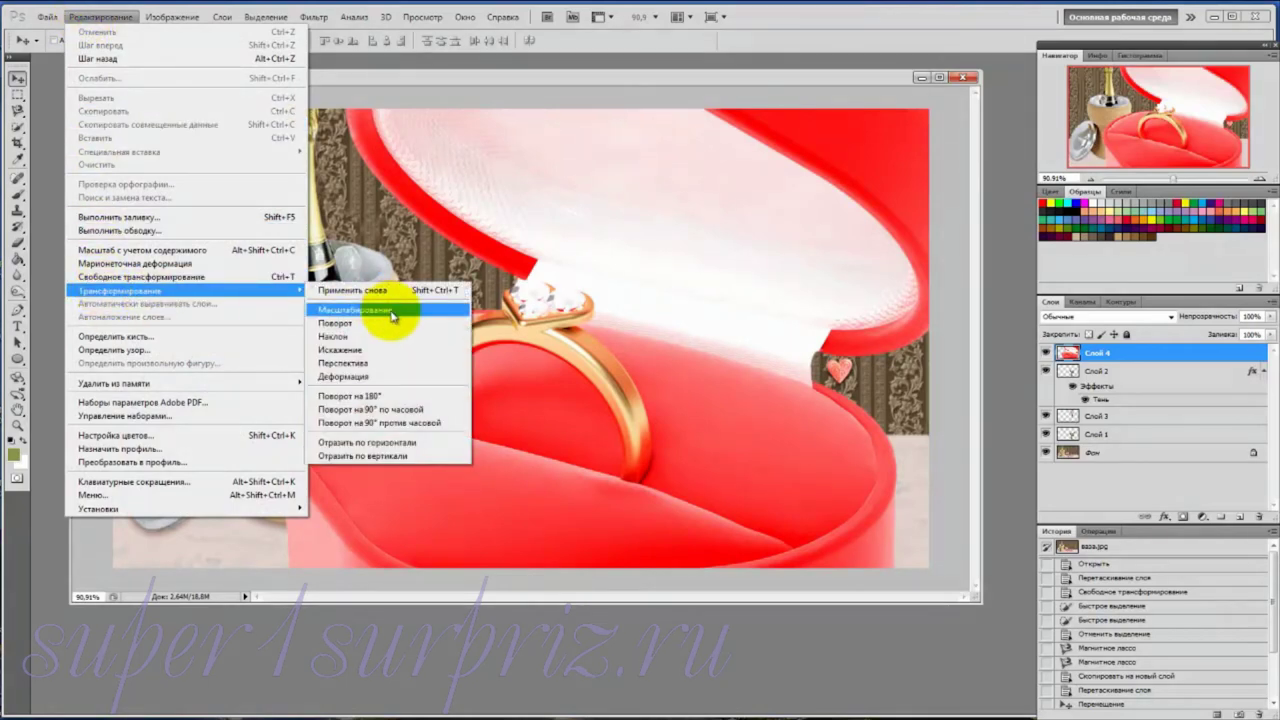
left_click(400, 311)
scroll(520, 338, "down", 3)
scroll(520, 338, "down", 2)
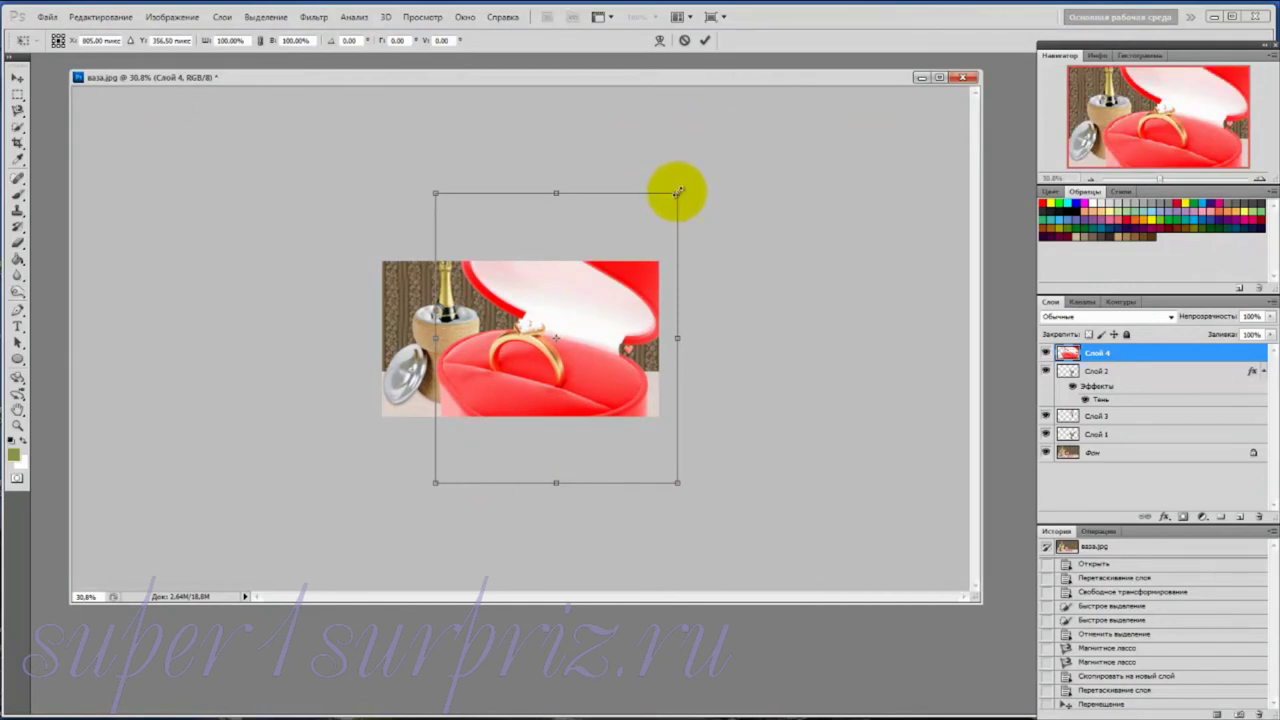
mouse_move(678, 191)
left_mouse_down()
mouse_move(538, 421)
mouse_move(645, 364)
mouse_move(606, 405)
mouse_move(605, 386)
left_mouse_up()
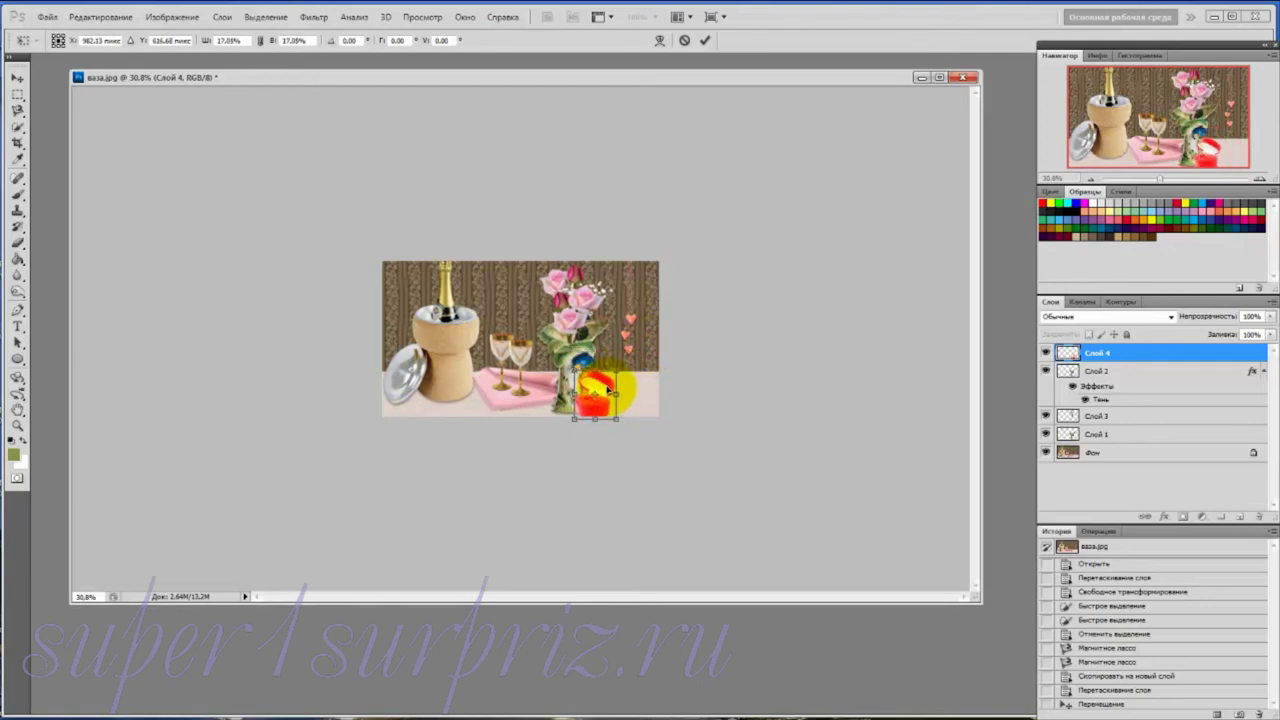
left_click_drag(620, 371, 606, 389)
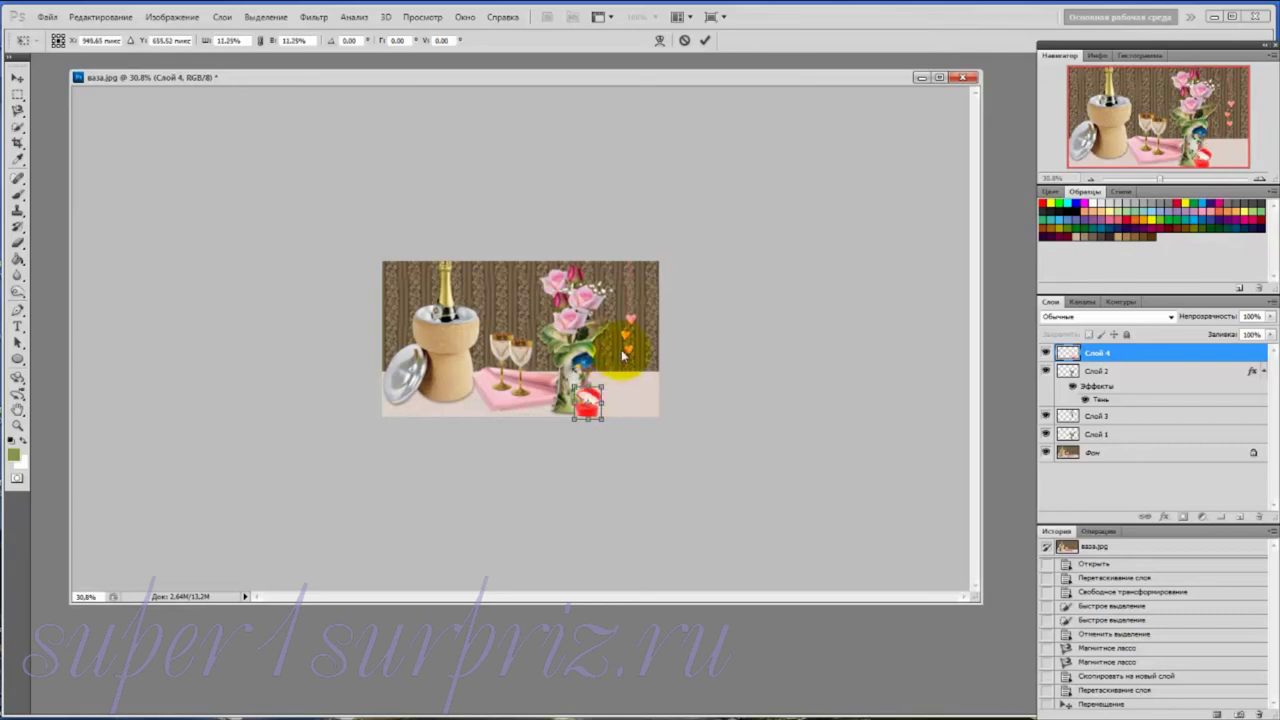
Position the shrunken ring box beside the vase base and commit the transform
scroll(621, 349, "up", 2)
scroll(621, 349, "up", 3)
scroll(621, 349, "up", 1)
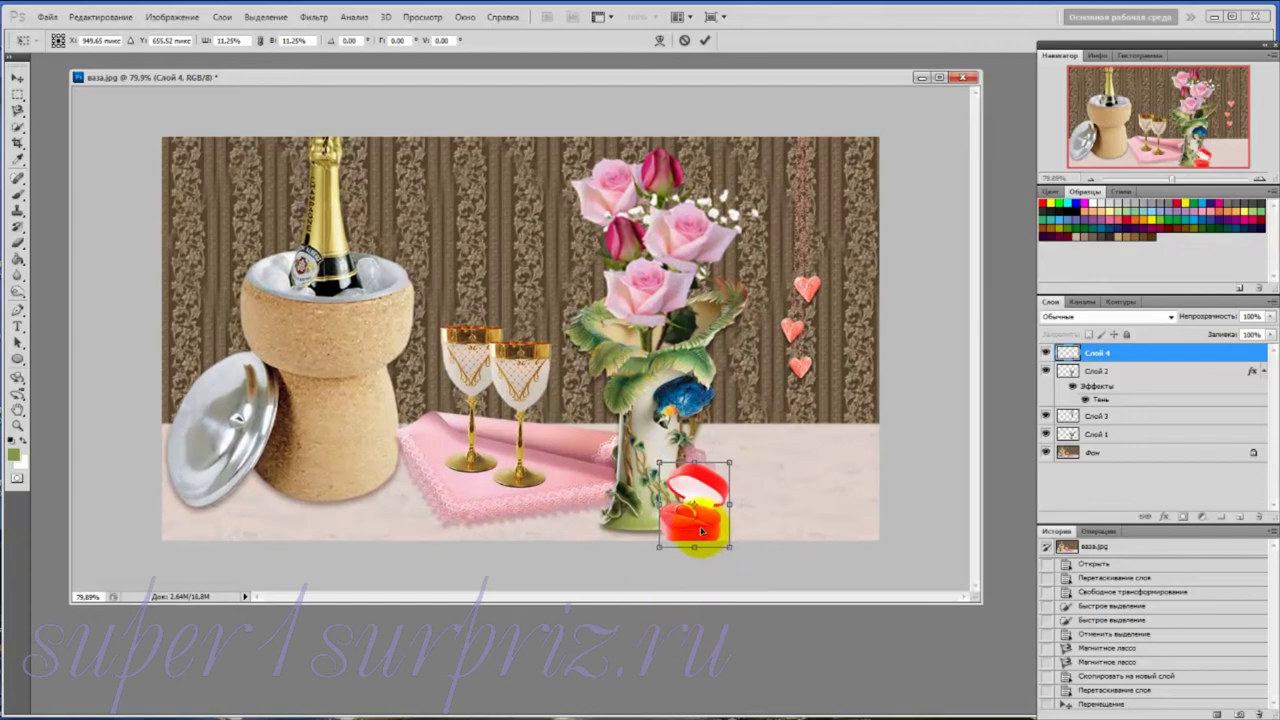
left_click_drag(710, 527, 730, 520)
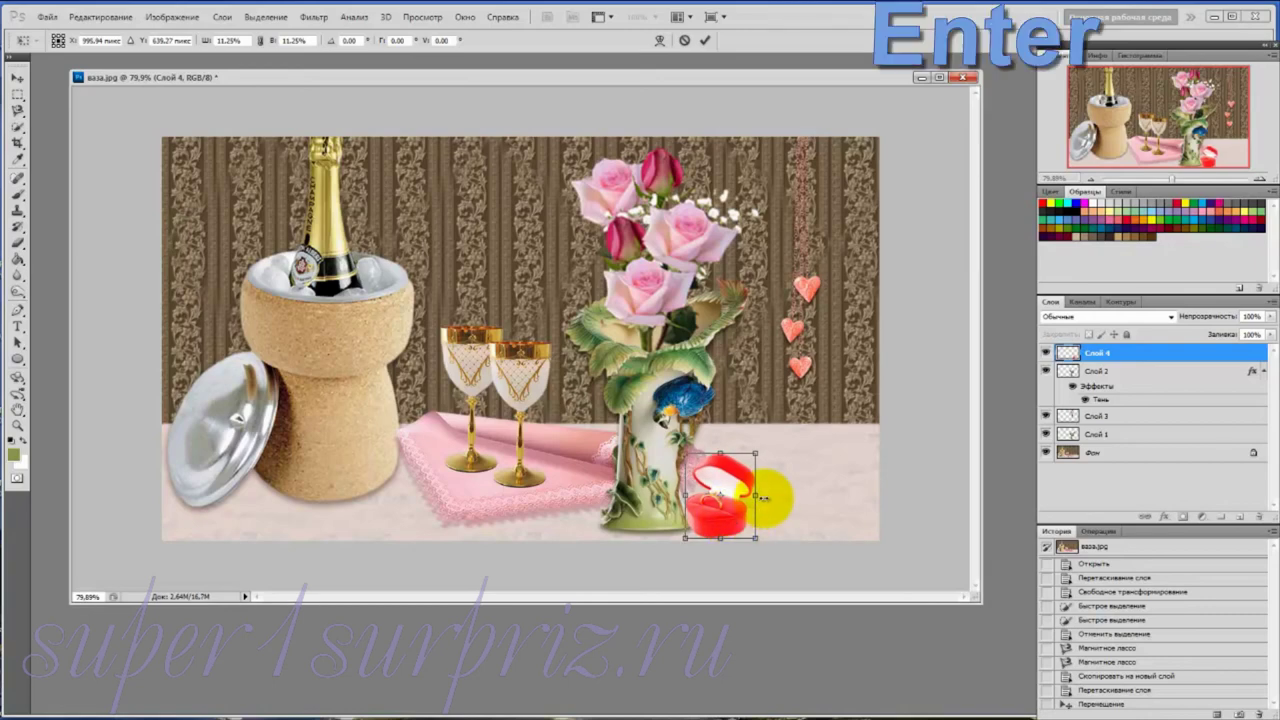
key("Return")
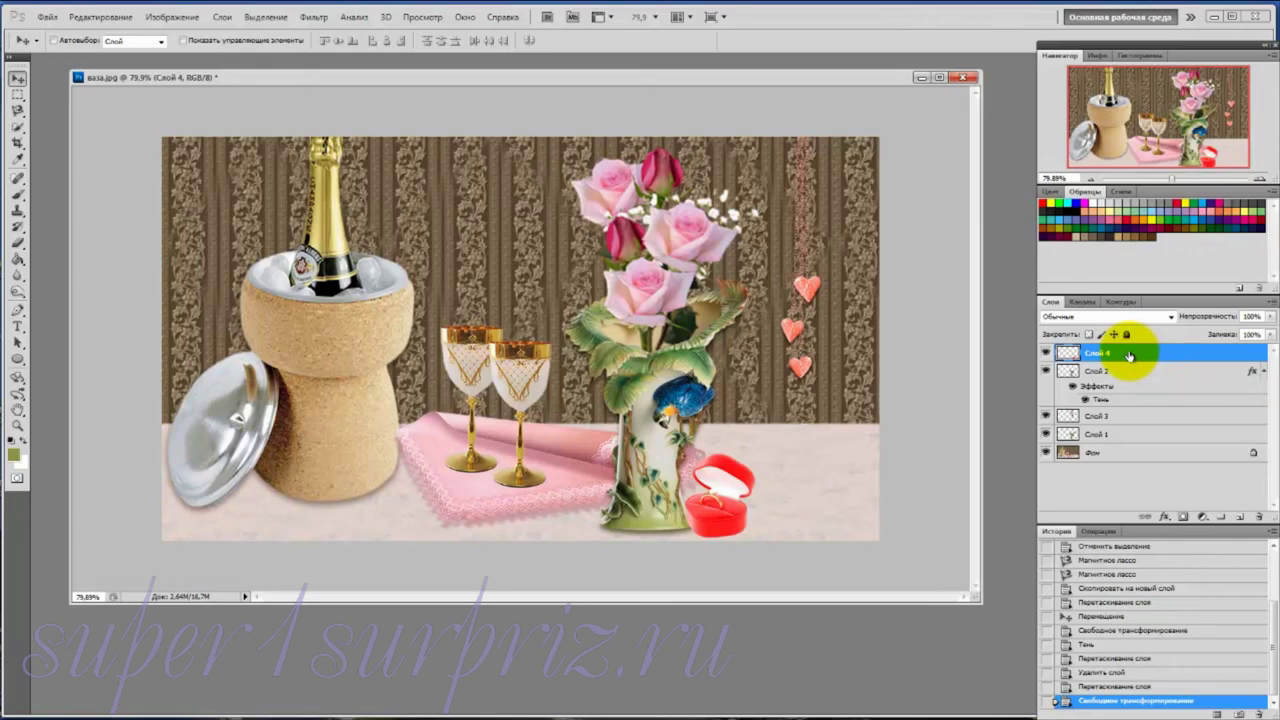
Enable a drop shadow on Слой 4 with dark red colour 6e1c1c
right_click(1128, 355)
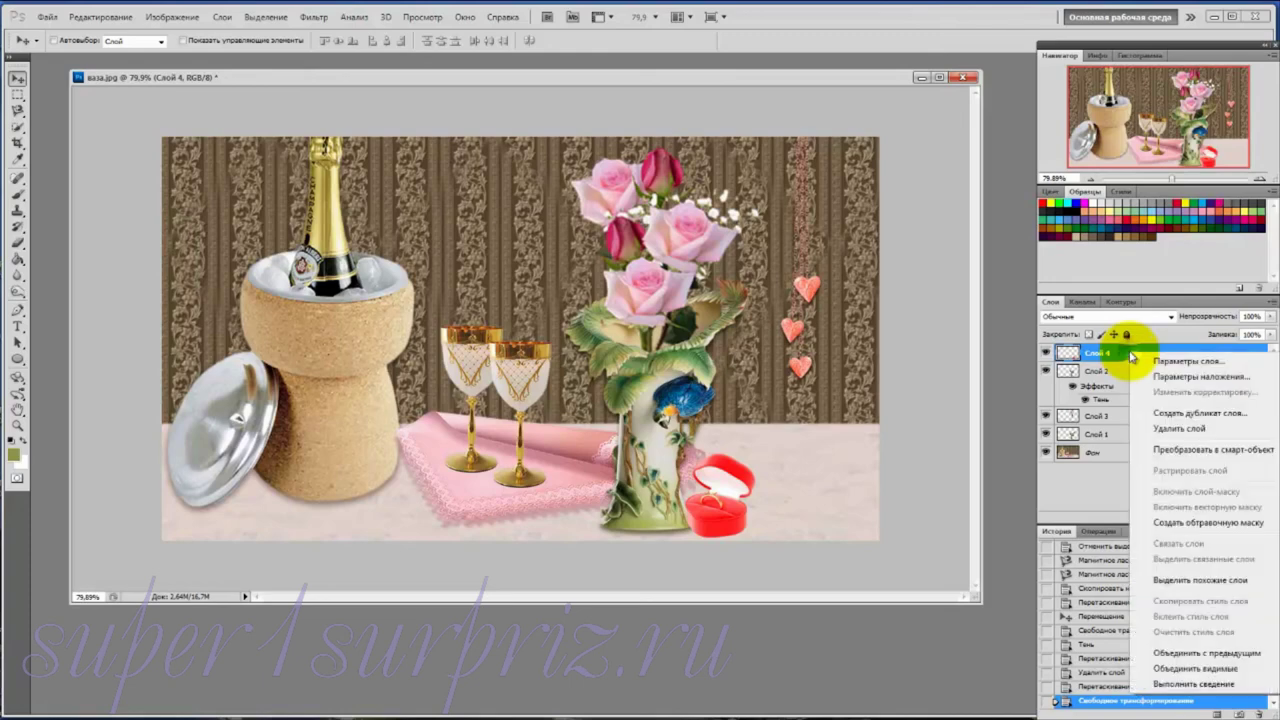
left_click(1190, 380)
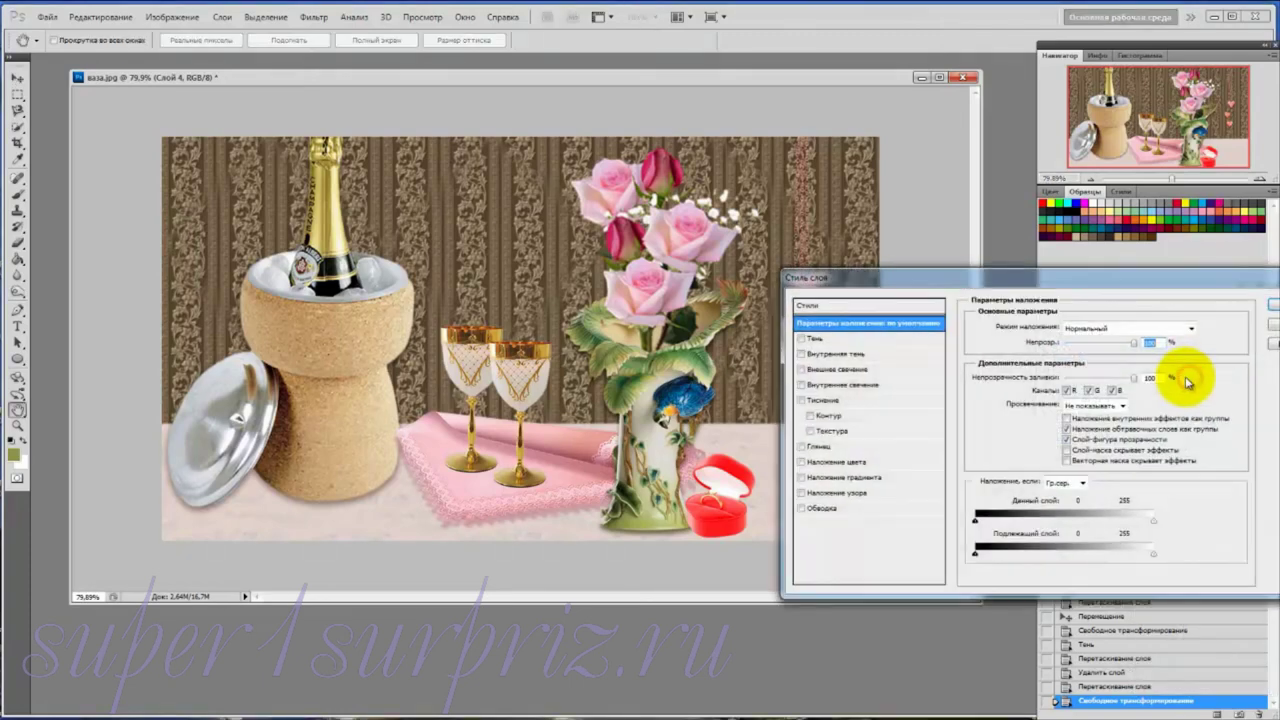
left_click_drag(1080, 277, 966, 103)
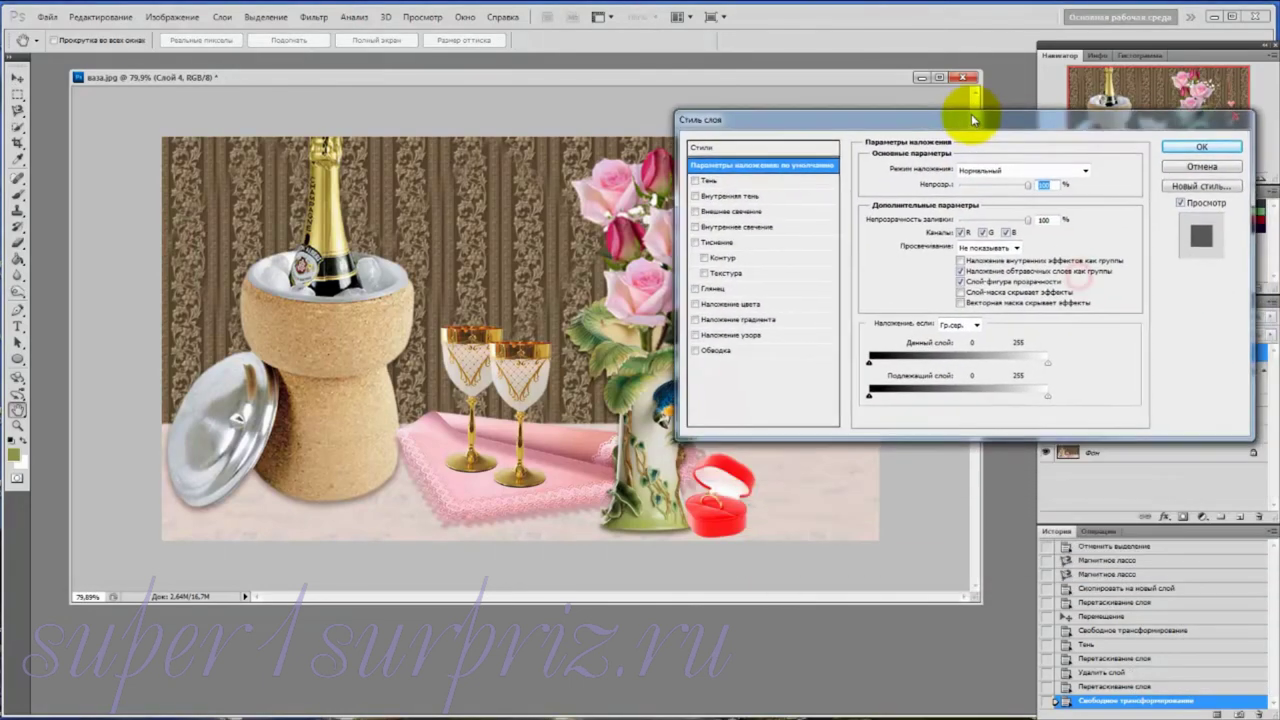
left_click(689, 164)
left_click(740, 165)
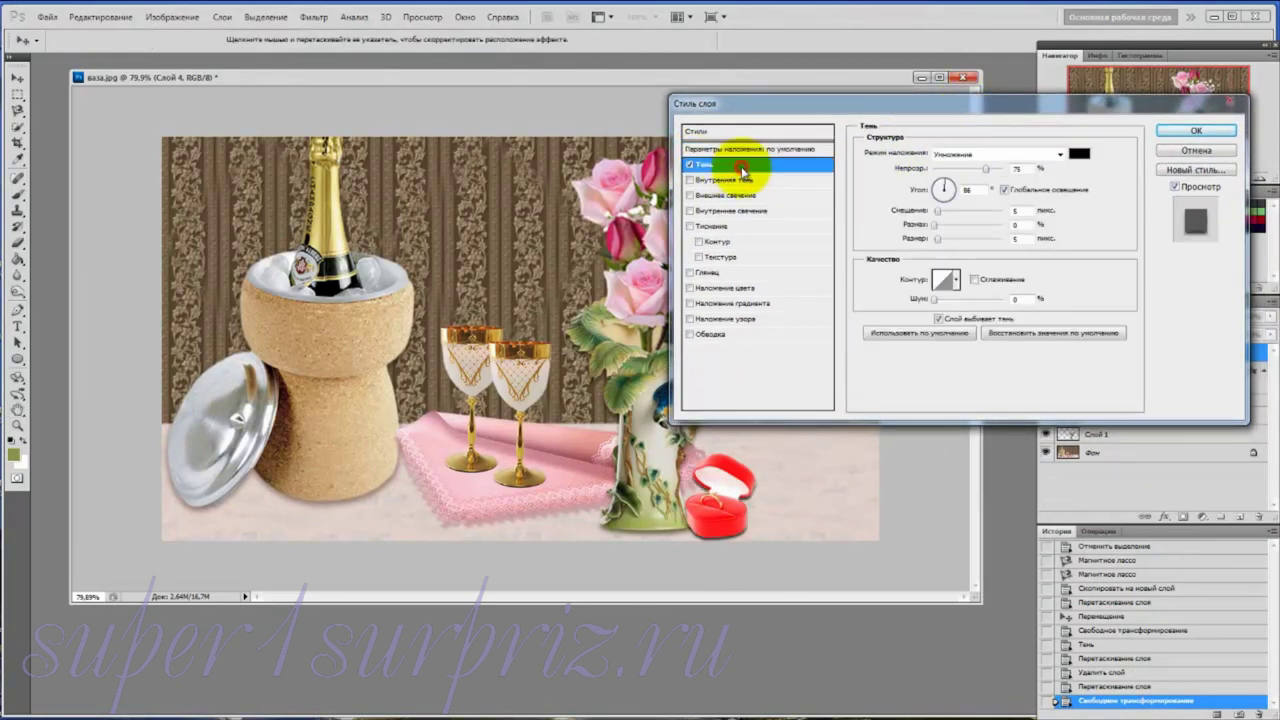
left_click(1079, 153)
left_click(993, 468)
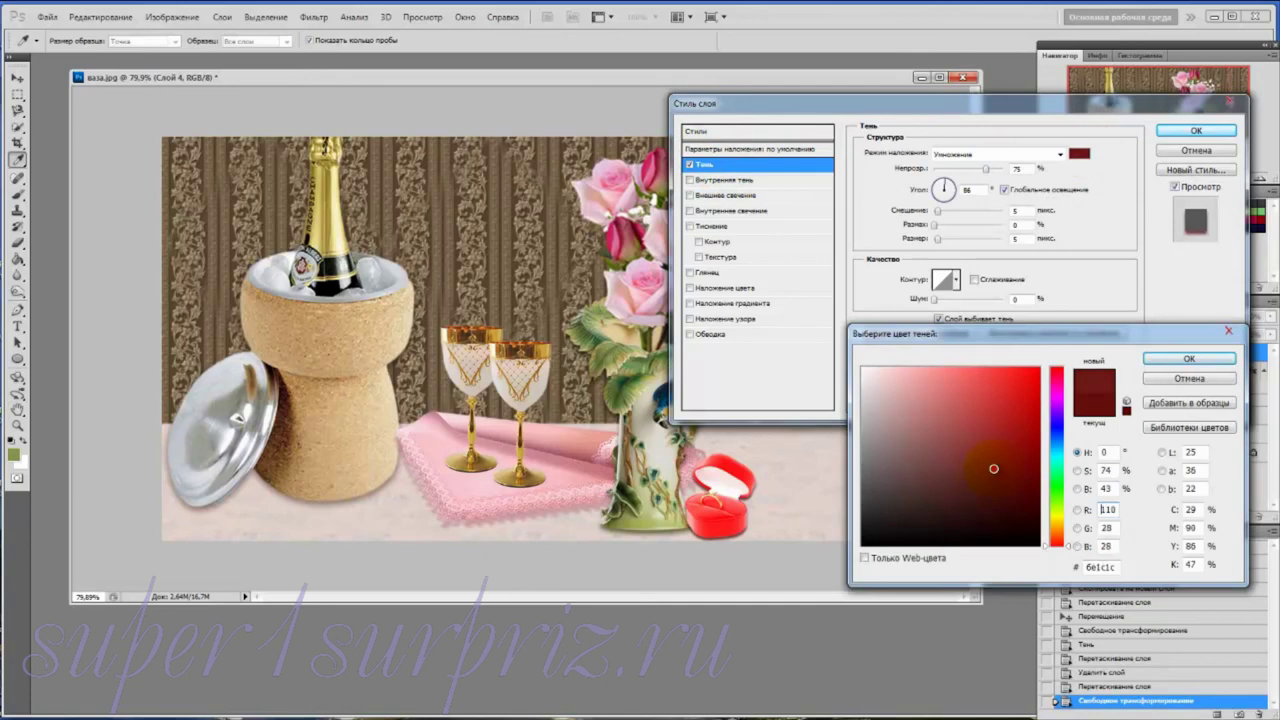
left_click(1162, 360)
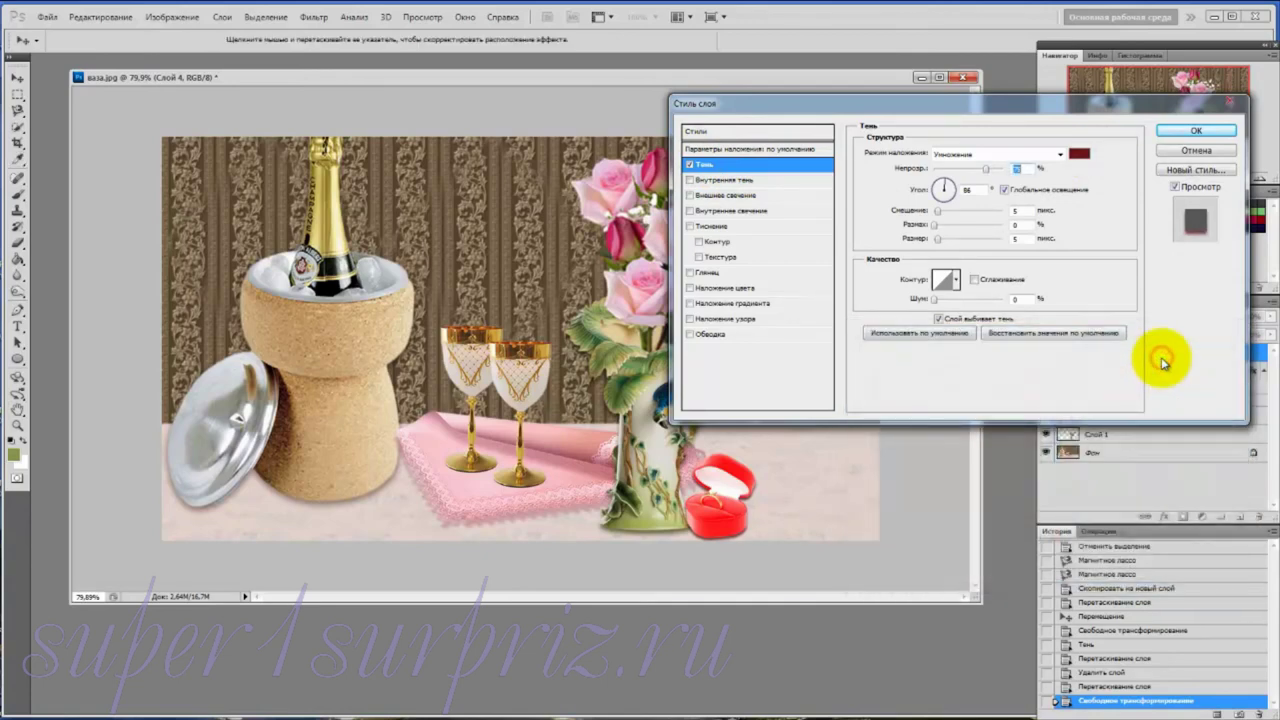
Set the shadow to 75% opacity, 5 px offset and 5 px size, then apply it
left_click(939, 212)
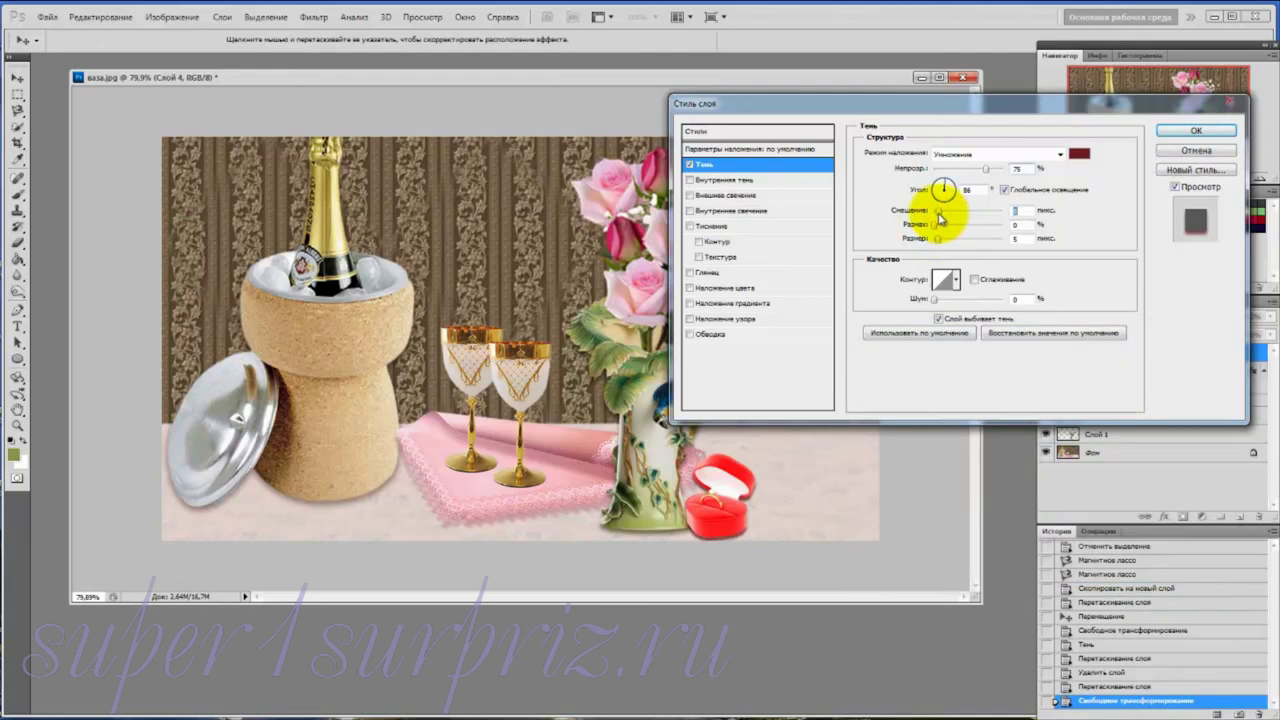
left_click(938, 241)
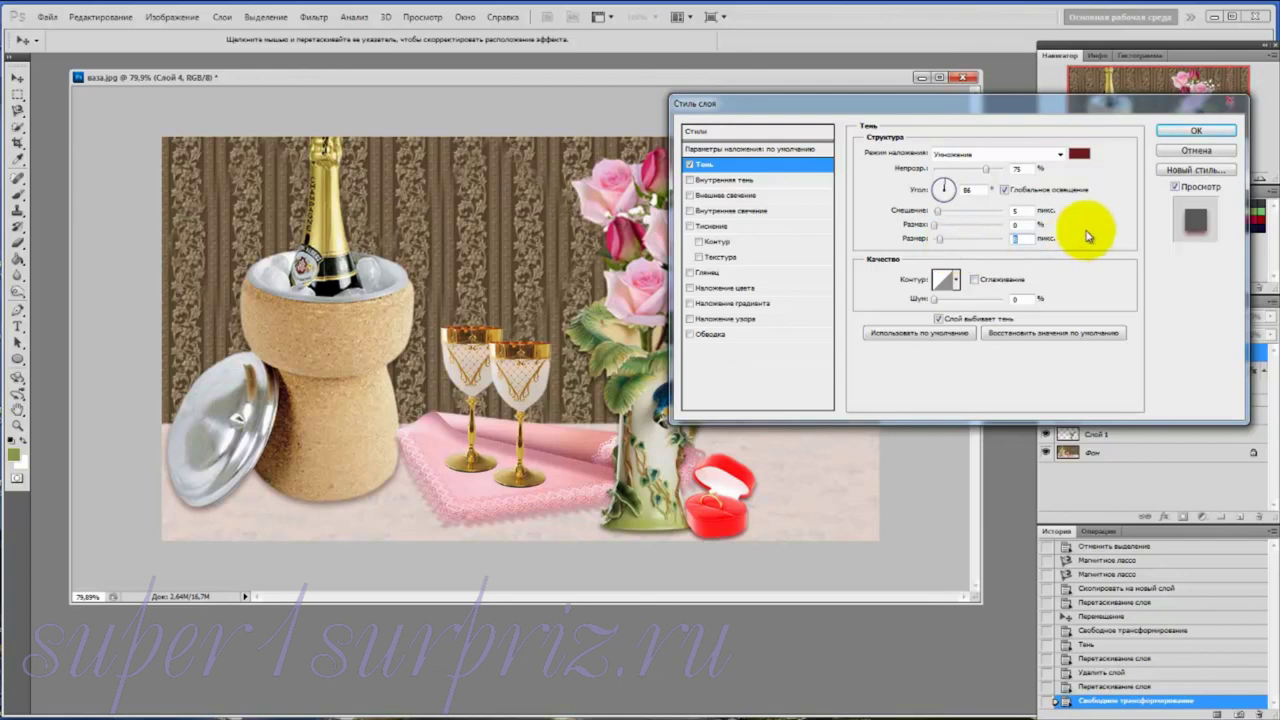
left_click(1176, 132)
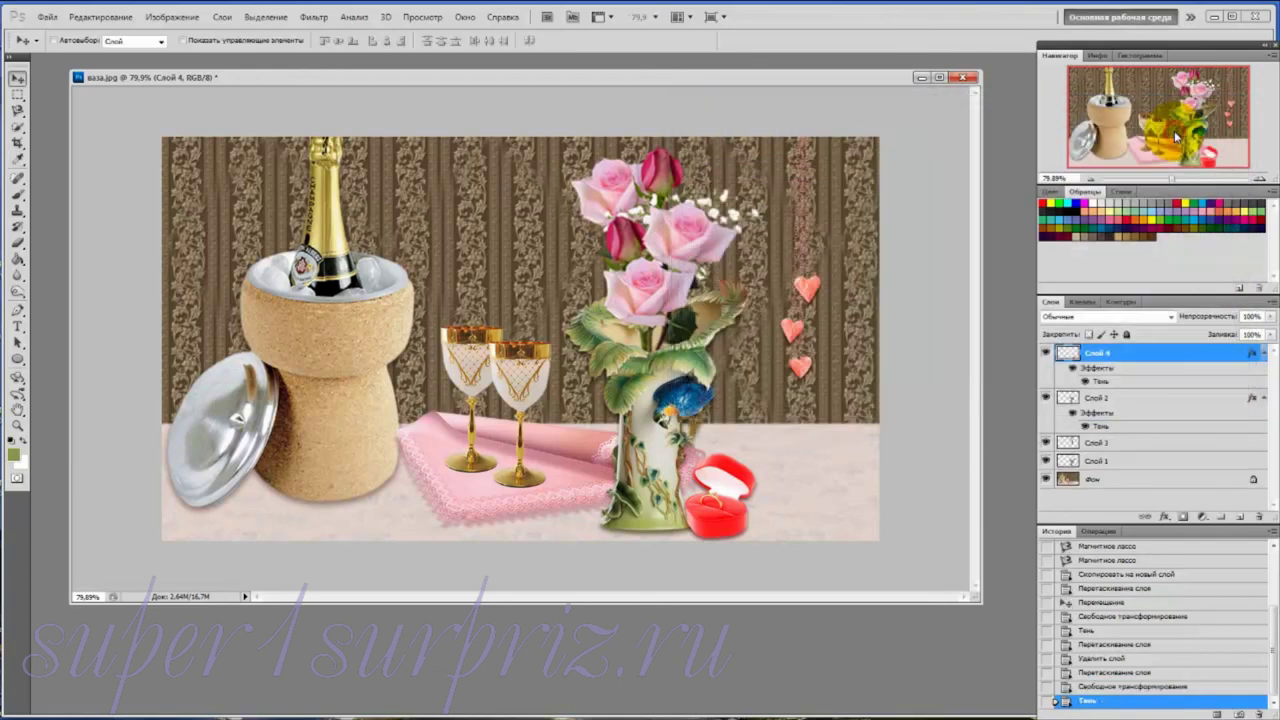